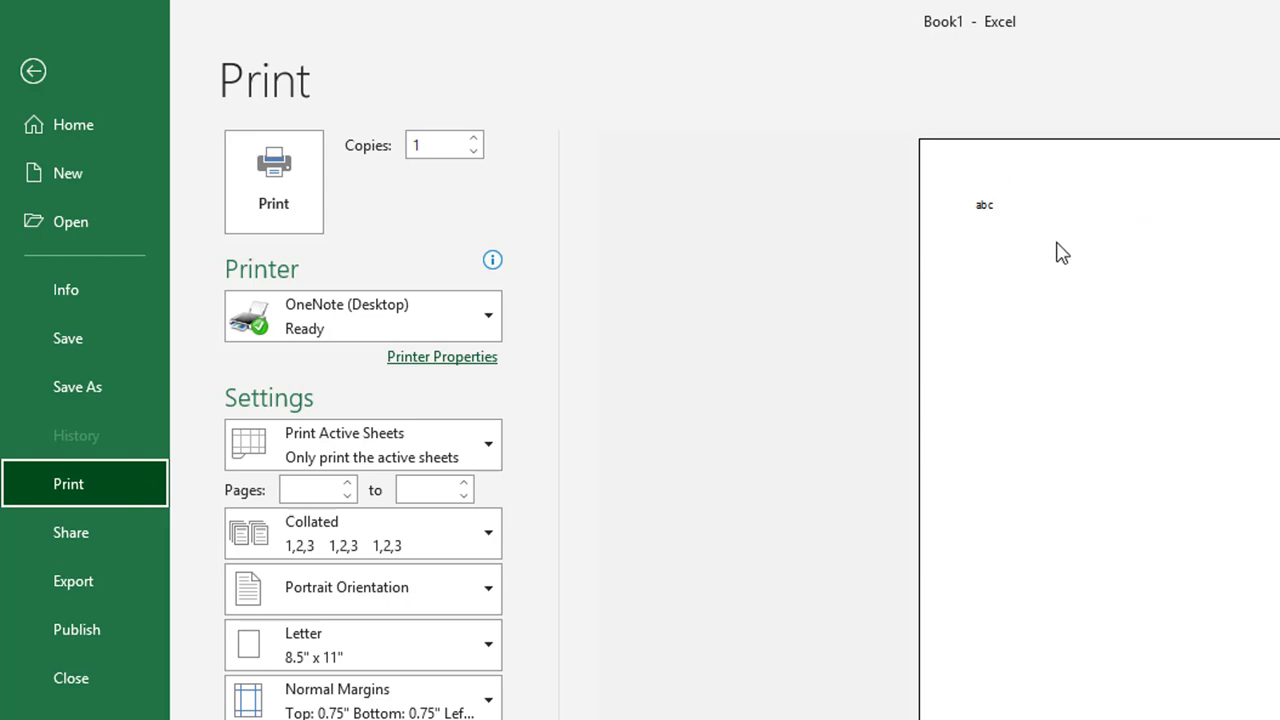
Leave print preview to show the worksheet with its page boundaries
key(Escape)
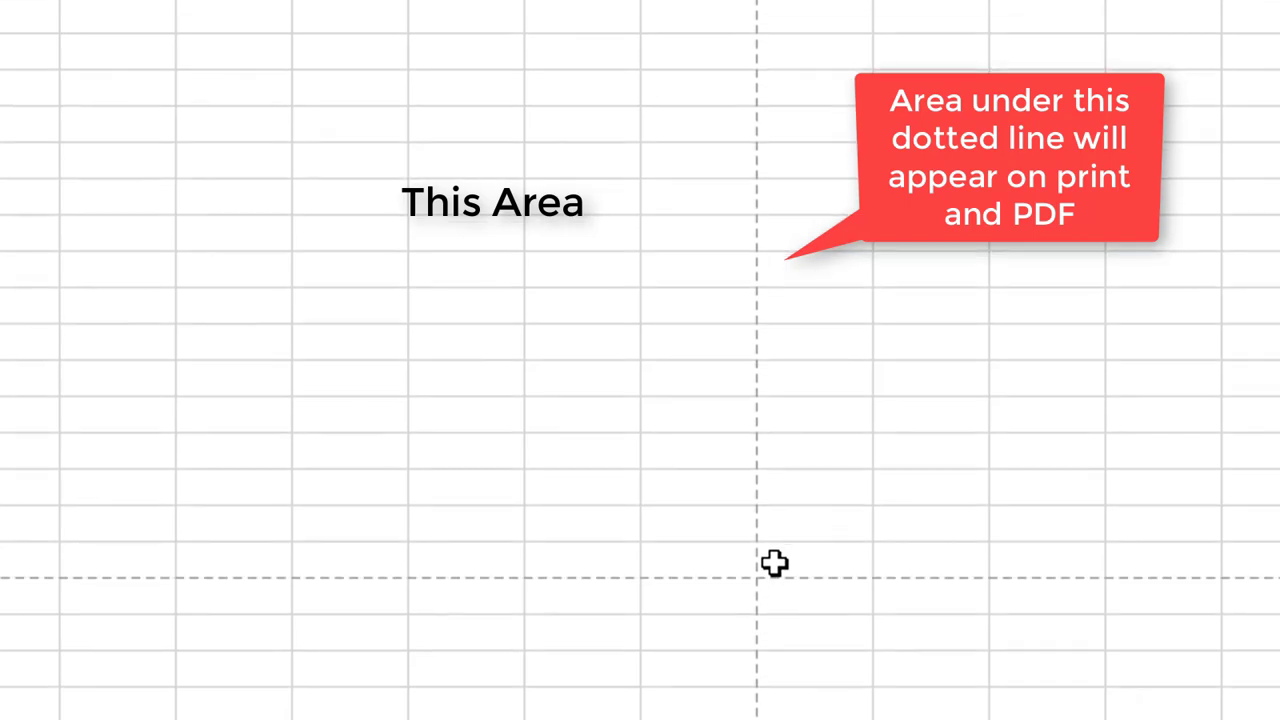
Fill A45:I47 with a custom dark blue and make its text white
drag(715, 576, 45, 581)
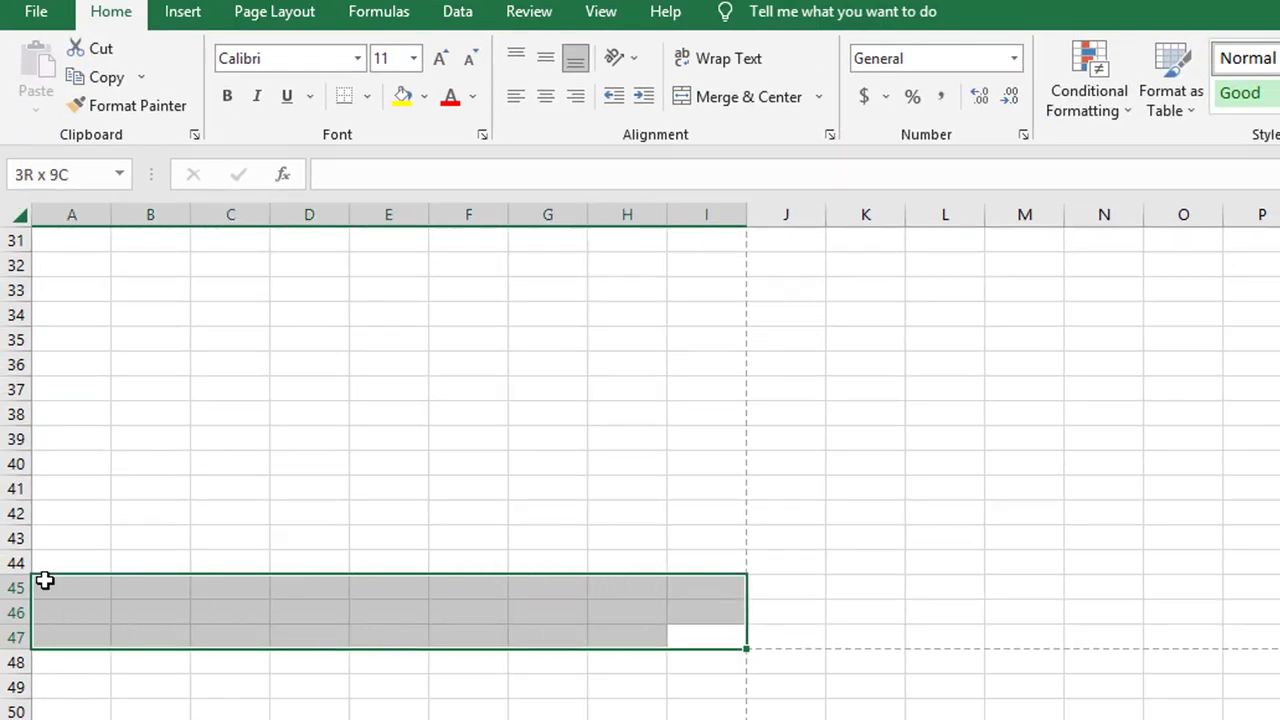
click(424, 96)
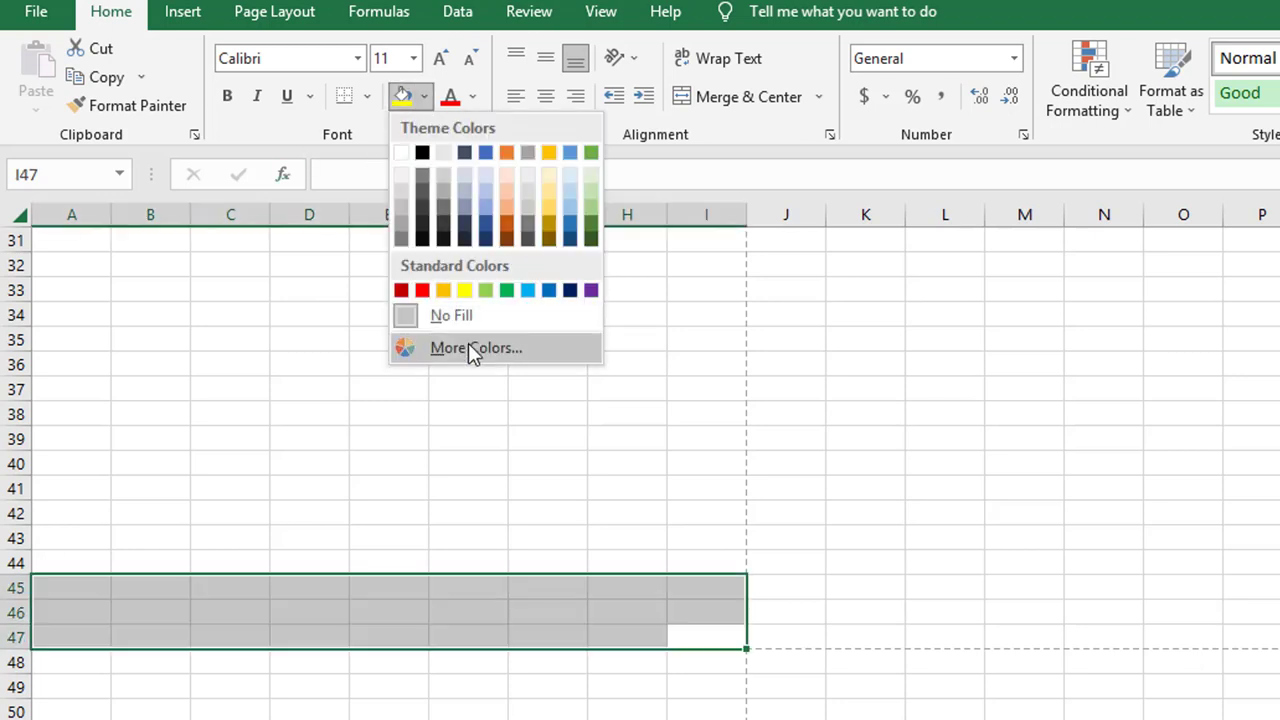
click(470, 350)
click(582, 324)
click(555, 248)
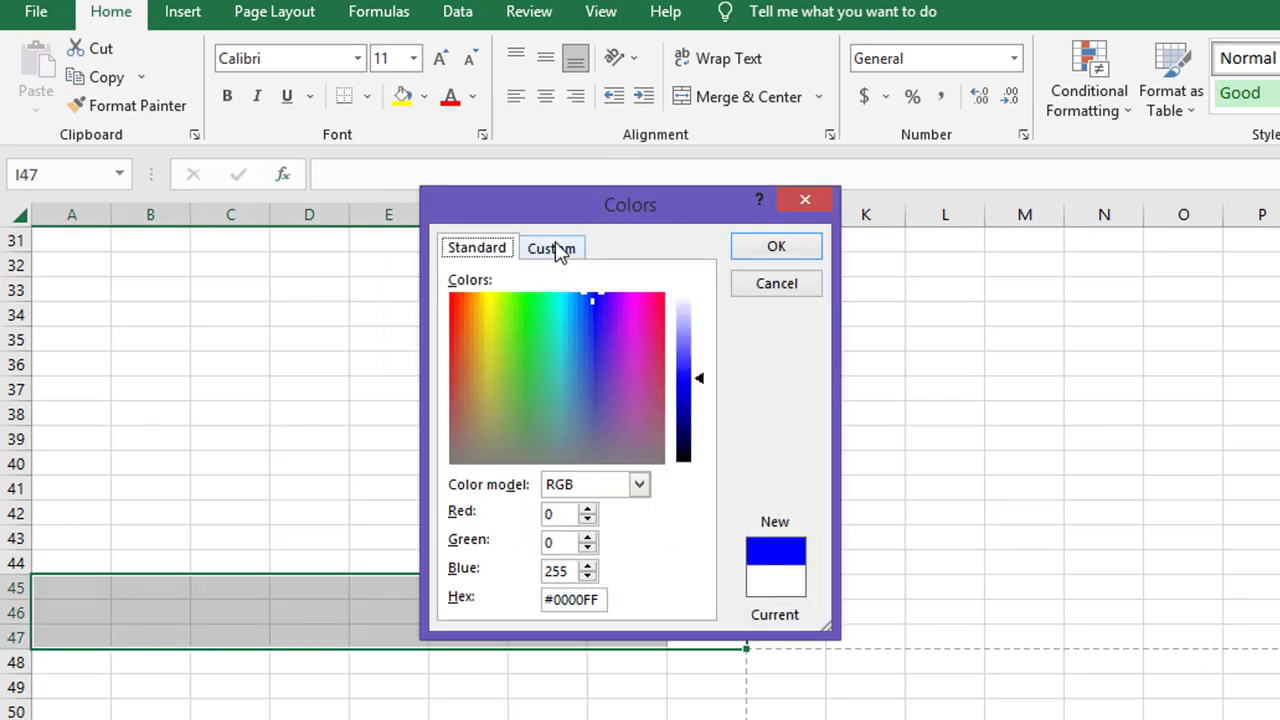
drag(697, 381, 704, 411)
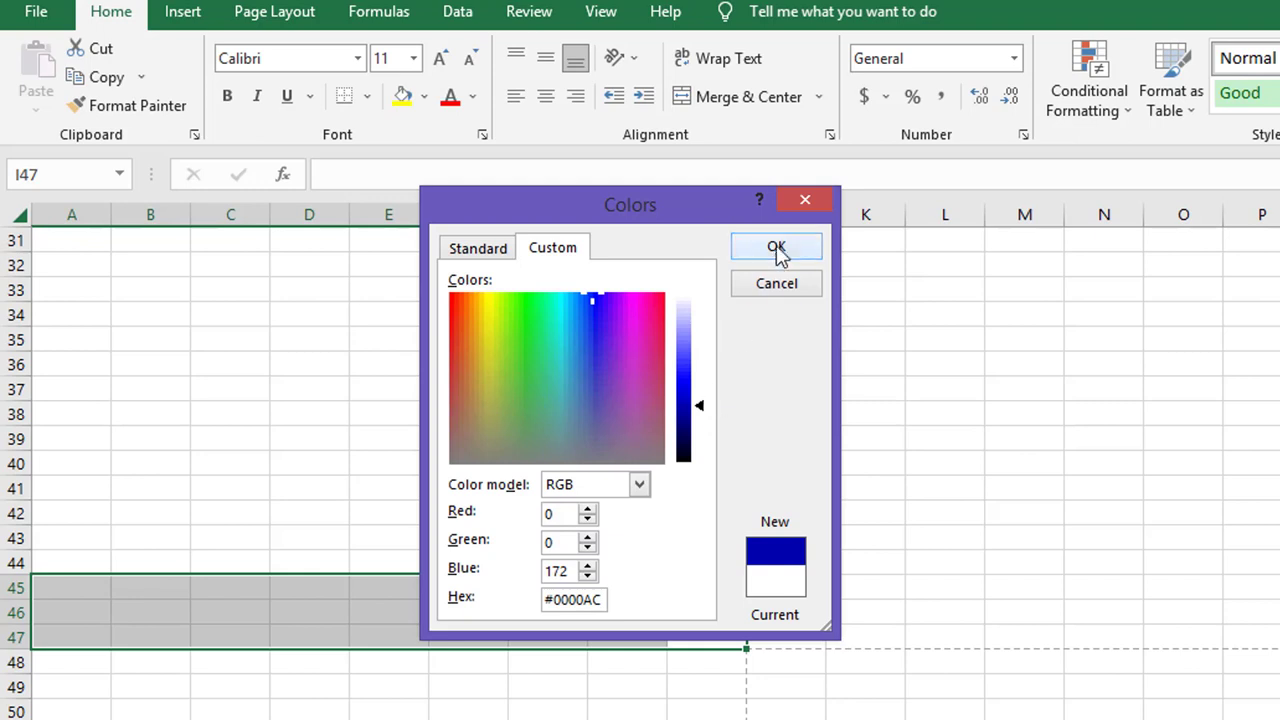
click(776, 246)
click(918, 463)
click(65, 594)
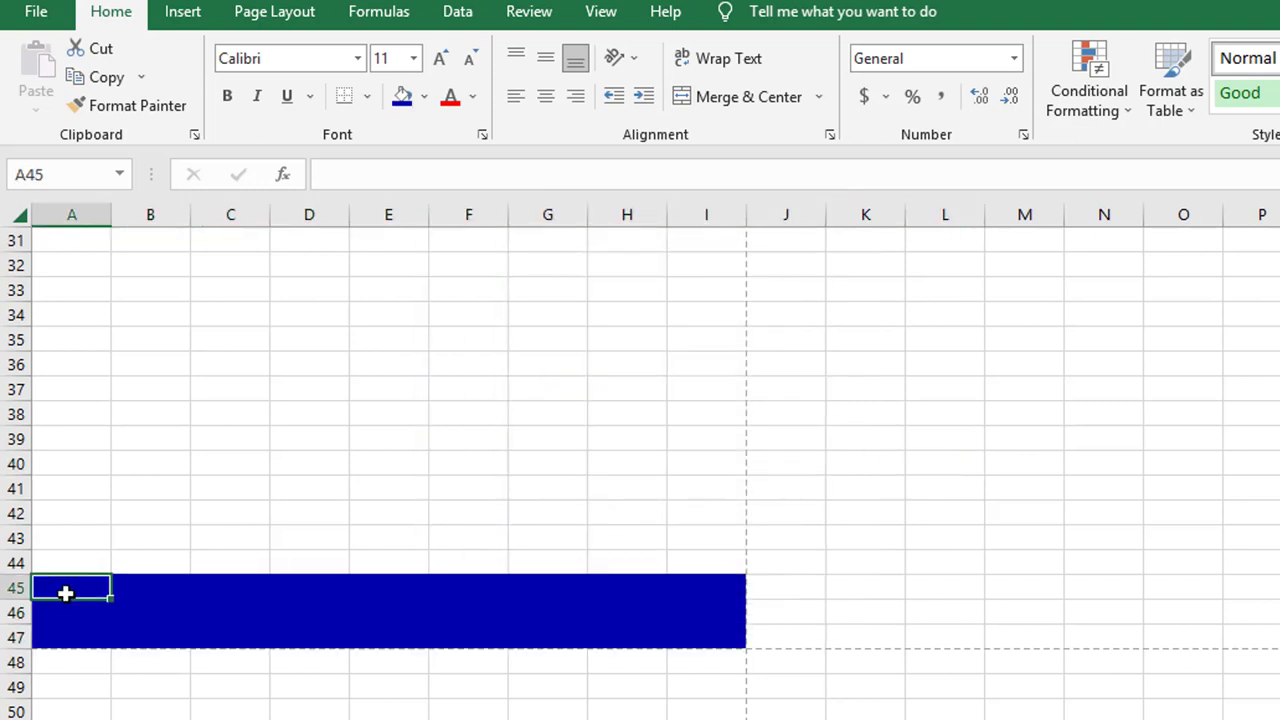
drag(135, 607, 685, 631)
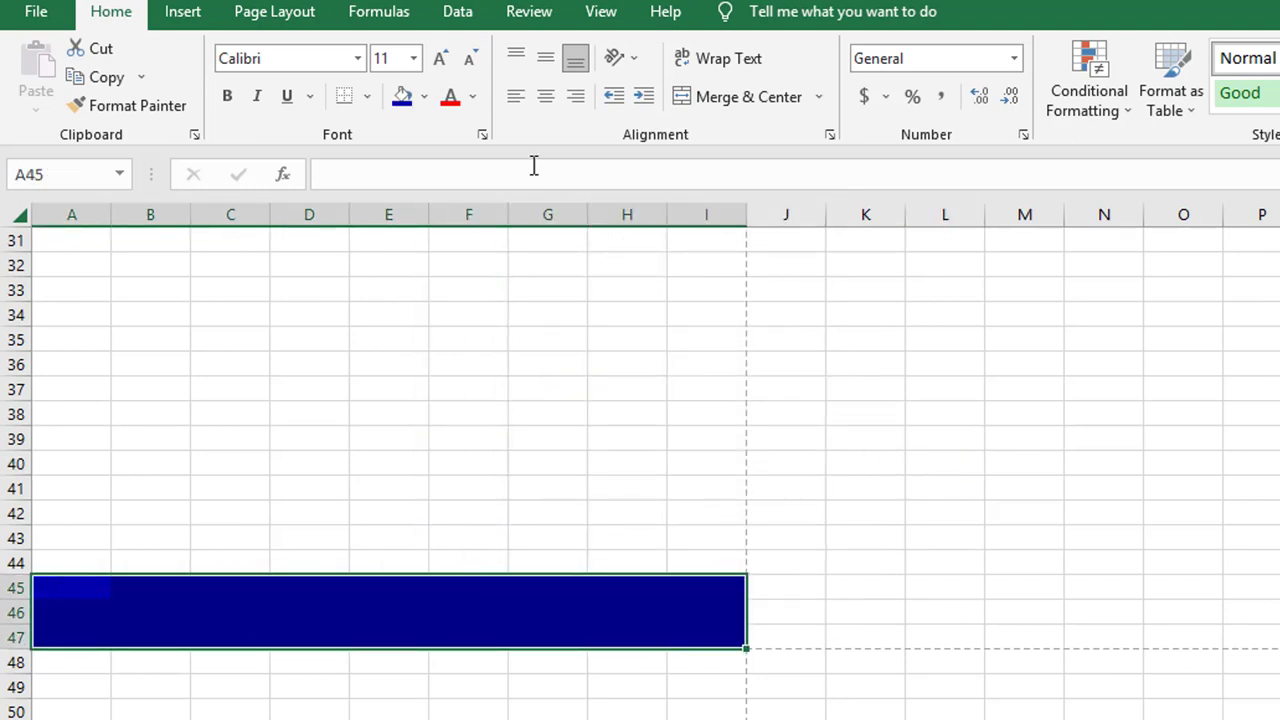
click(474, 96)
click(455, 184)
Enter Company Name, Address, a placeholder postal address, phone and e-mail in the footer
click(82, 594)
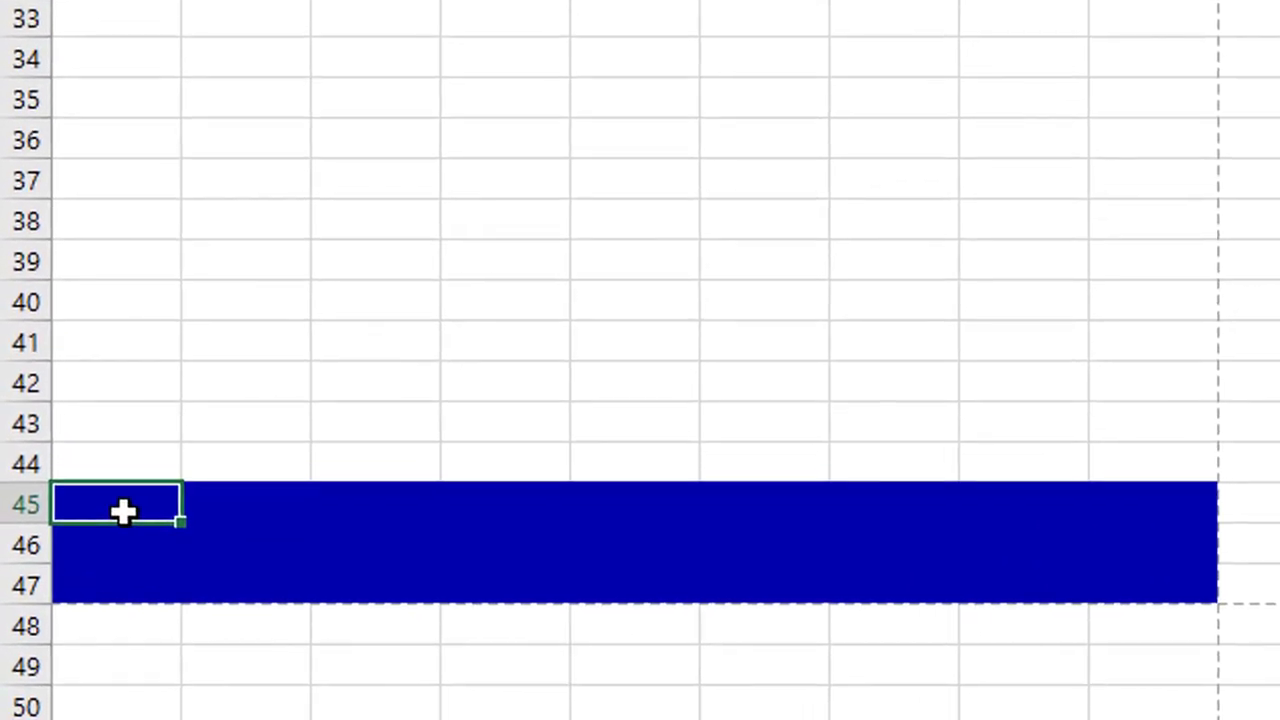
text(Company Name)
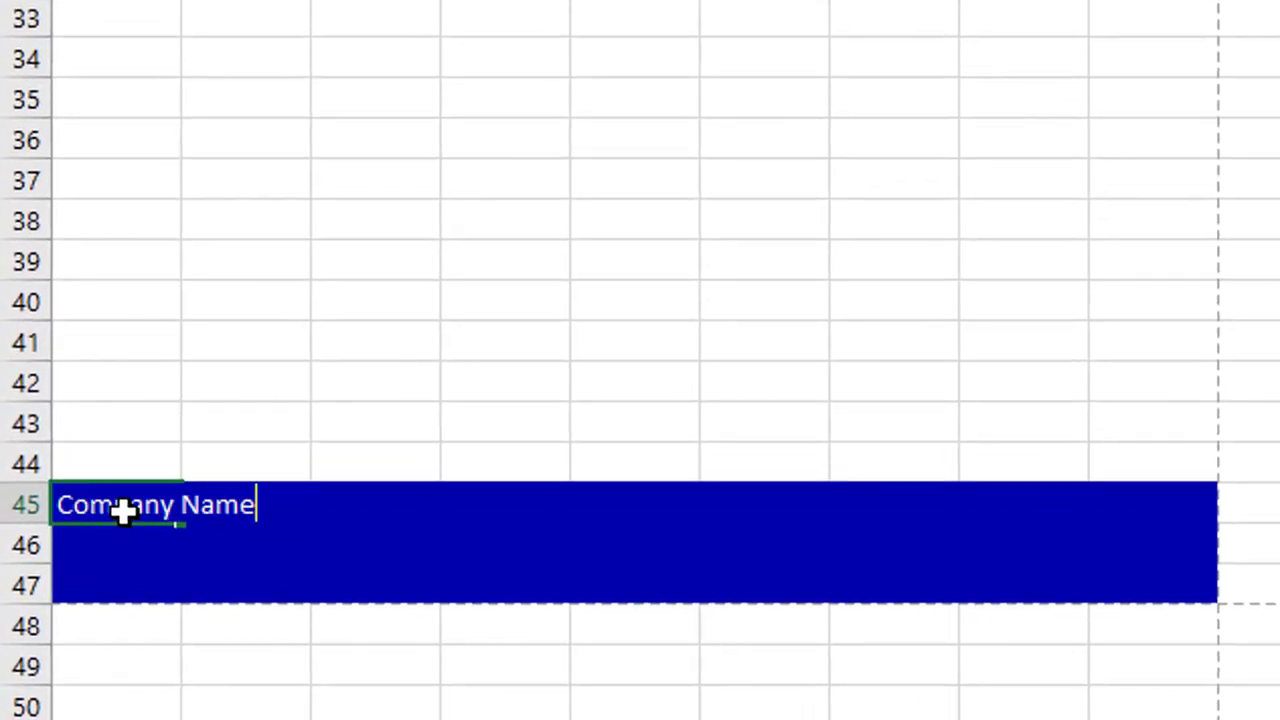
key(Return)
text(Address)
key(Tab)
text(P.O BOX No. )
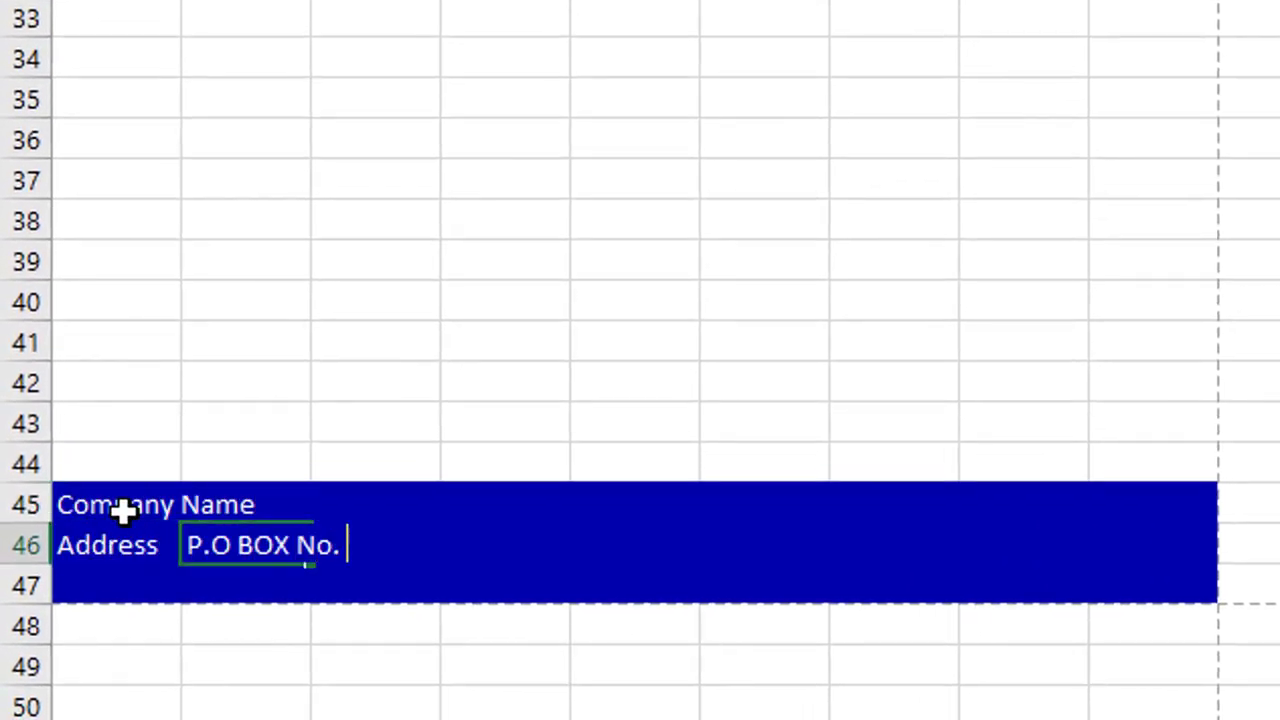
text(000 abc city (000))
key(Return)
text(Ph N)
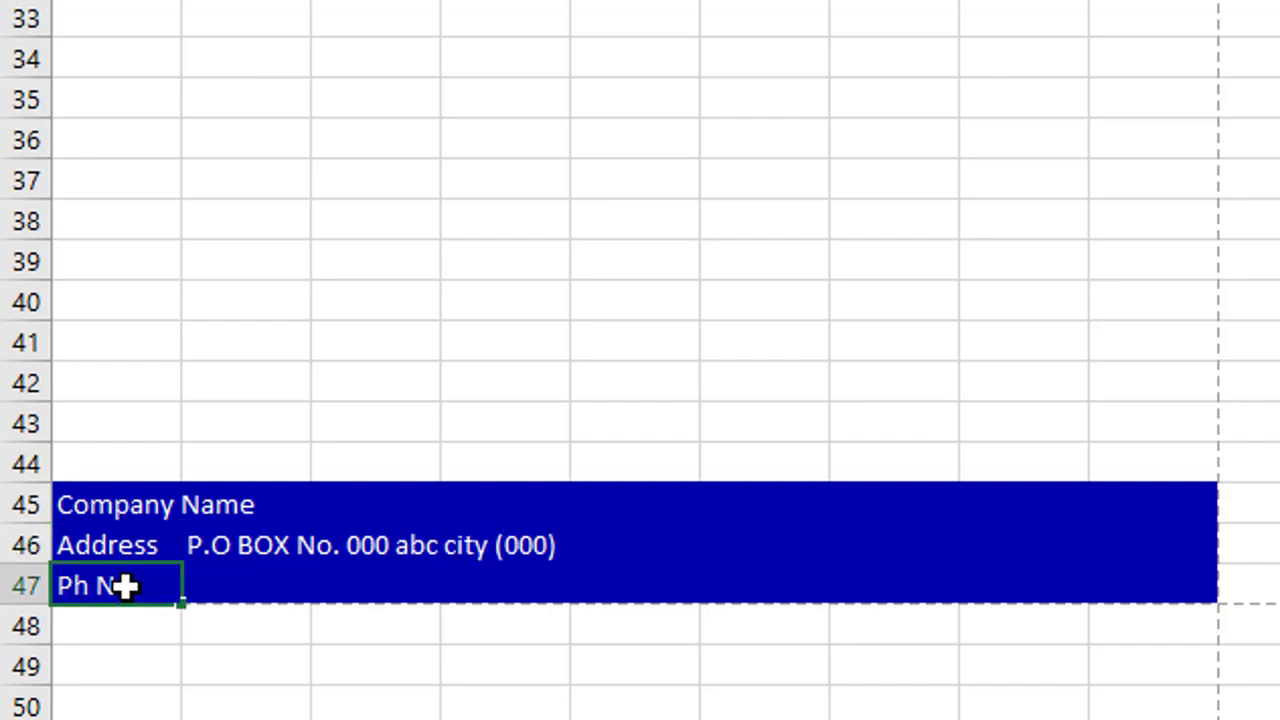
text(o. 000 000 000)
click(775, 585)
text(example)
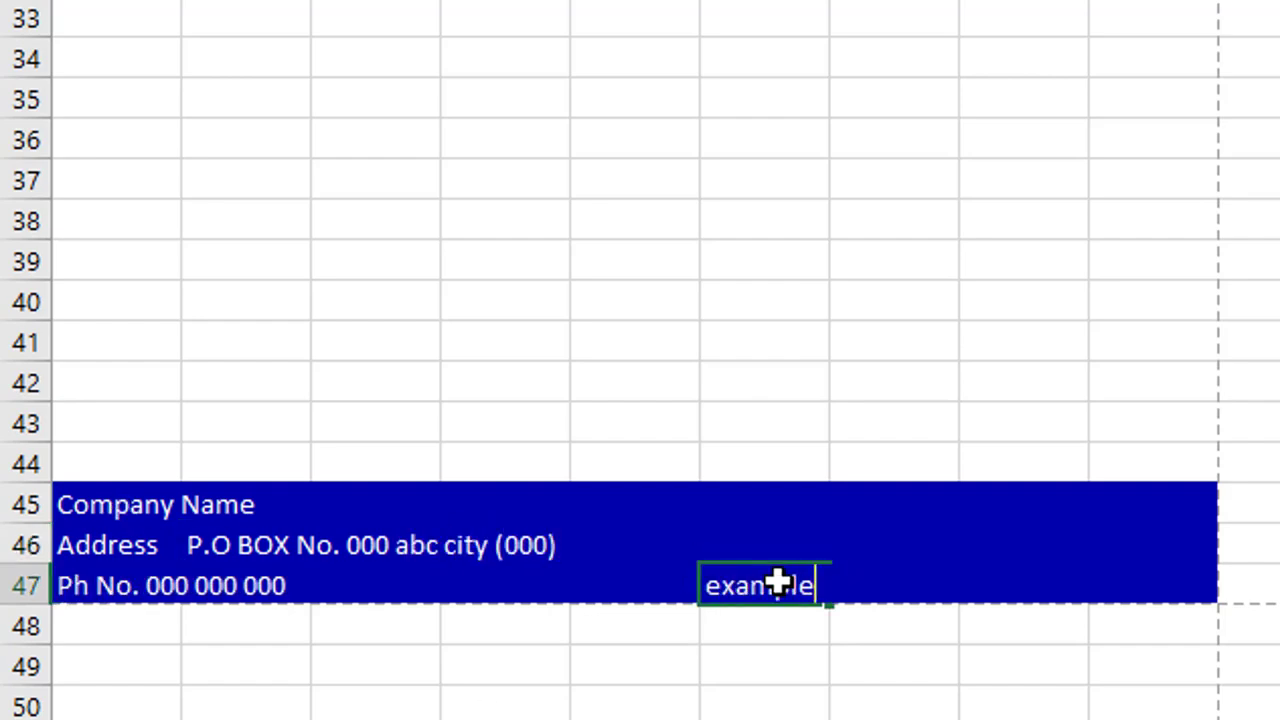
text(@email.com)
key(Up)
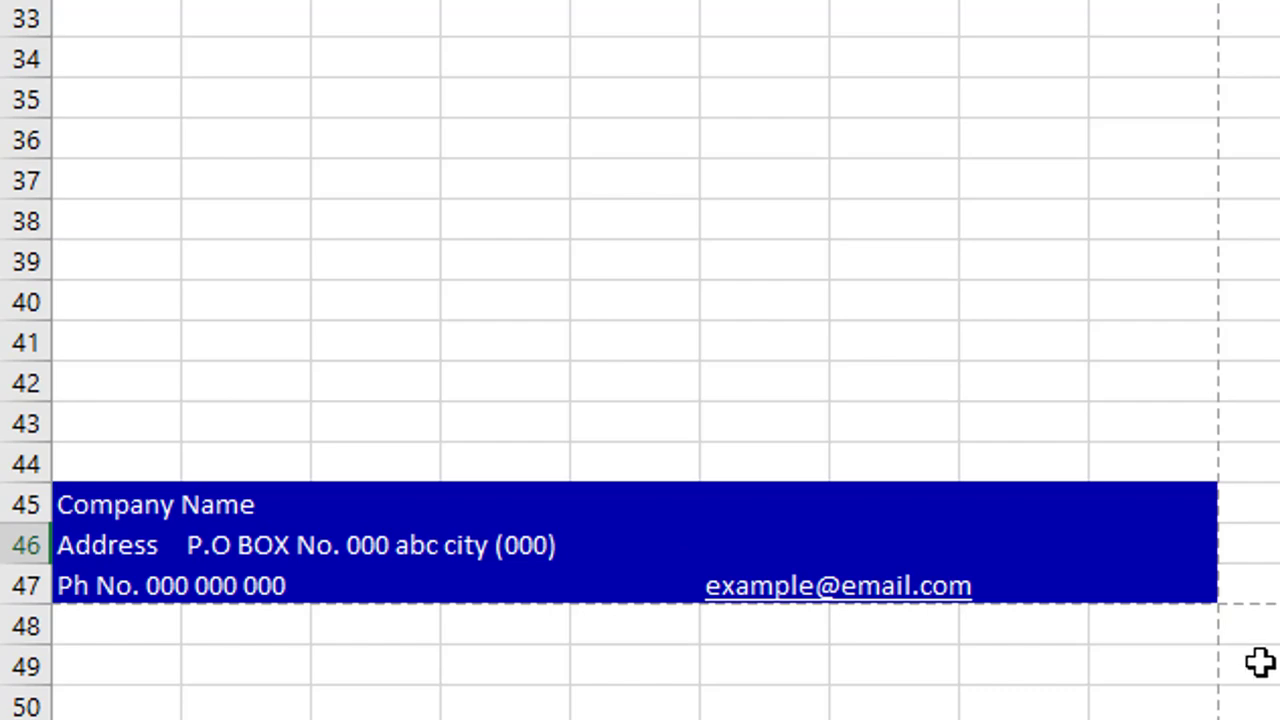
scroll(880, 640, up, 10)
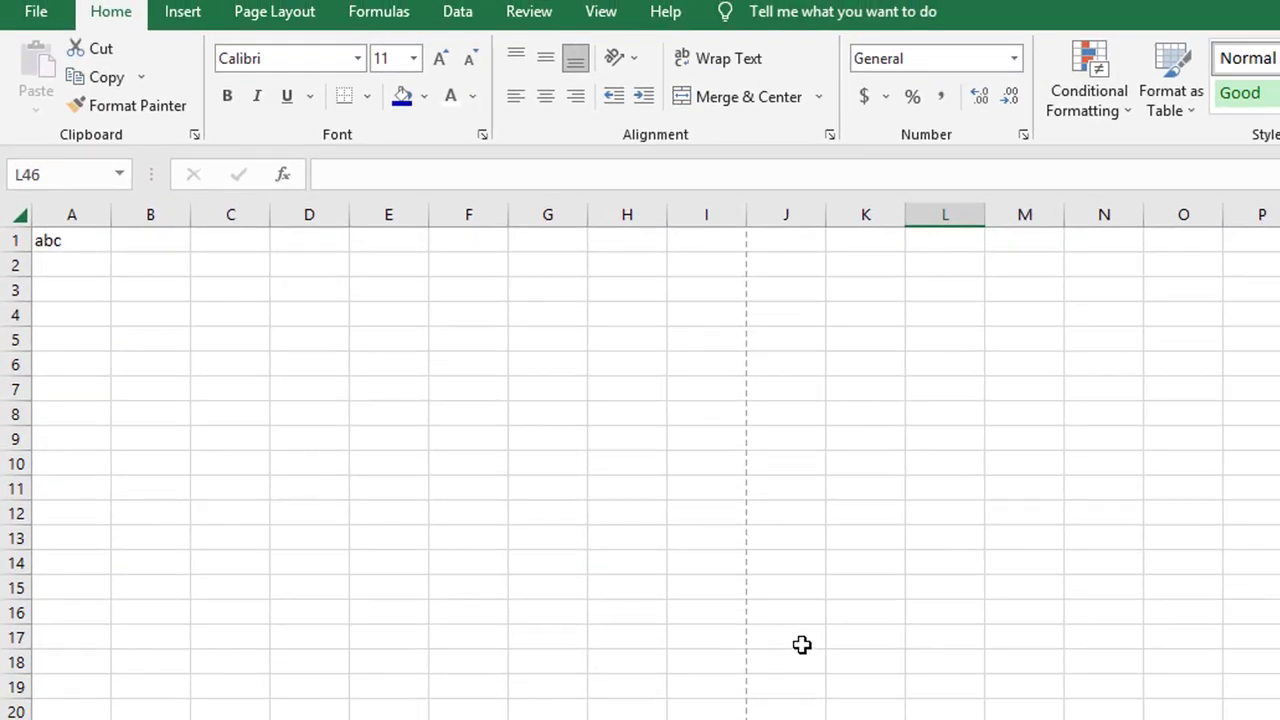
Fill A1:I4 with a light cyan colour from More Colors
click(72, 238)
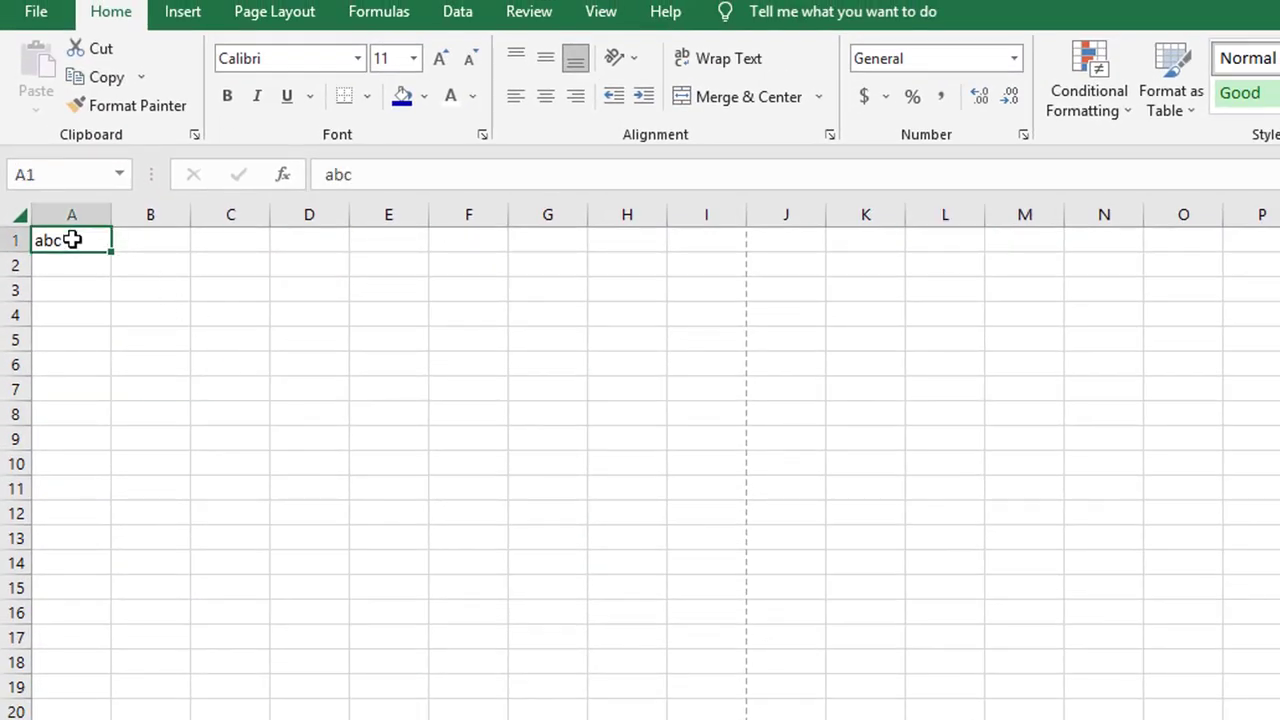
drag(207, 266, 705, 307)
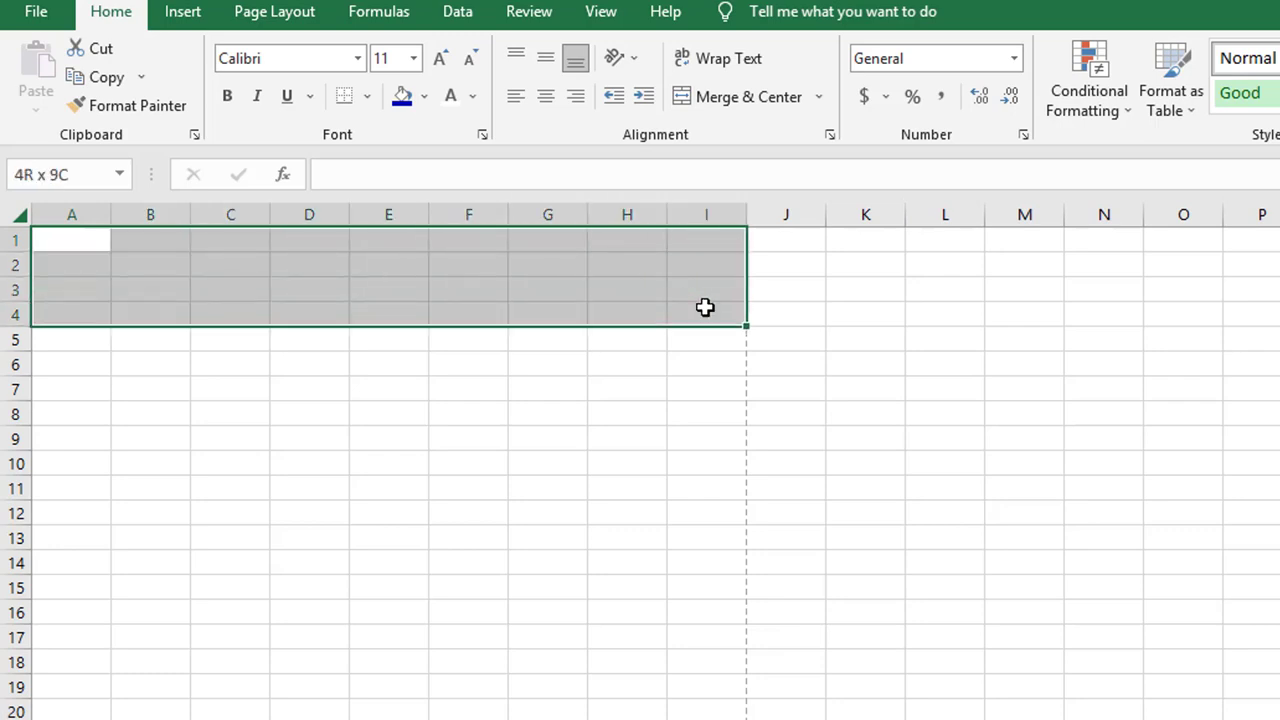
click(423, 97)
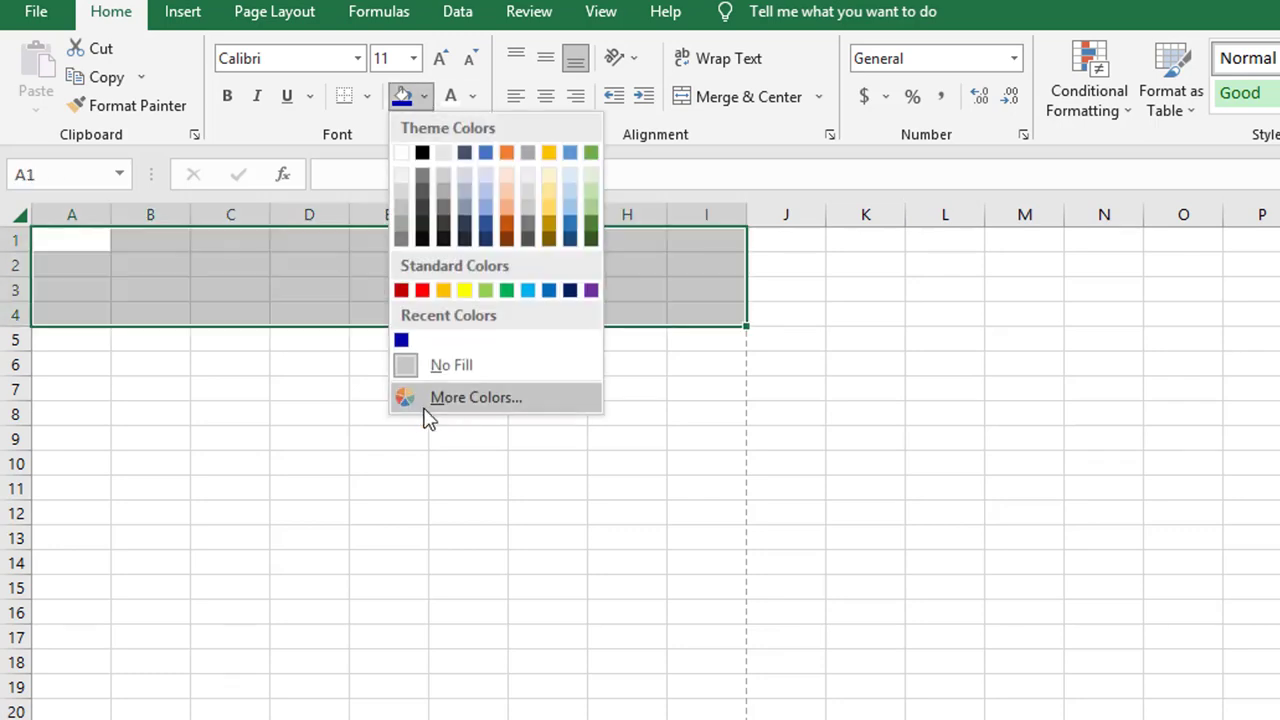
click(430, 400)
click(550, 359)
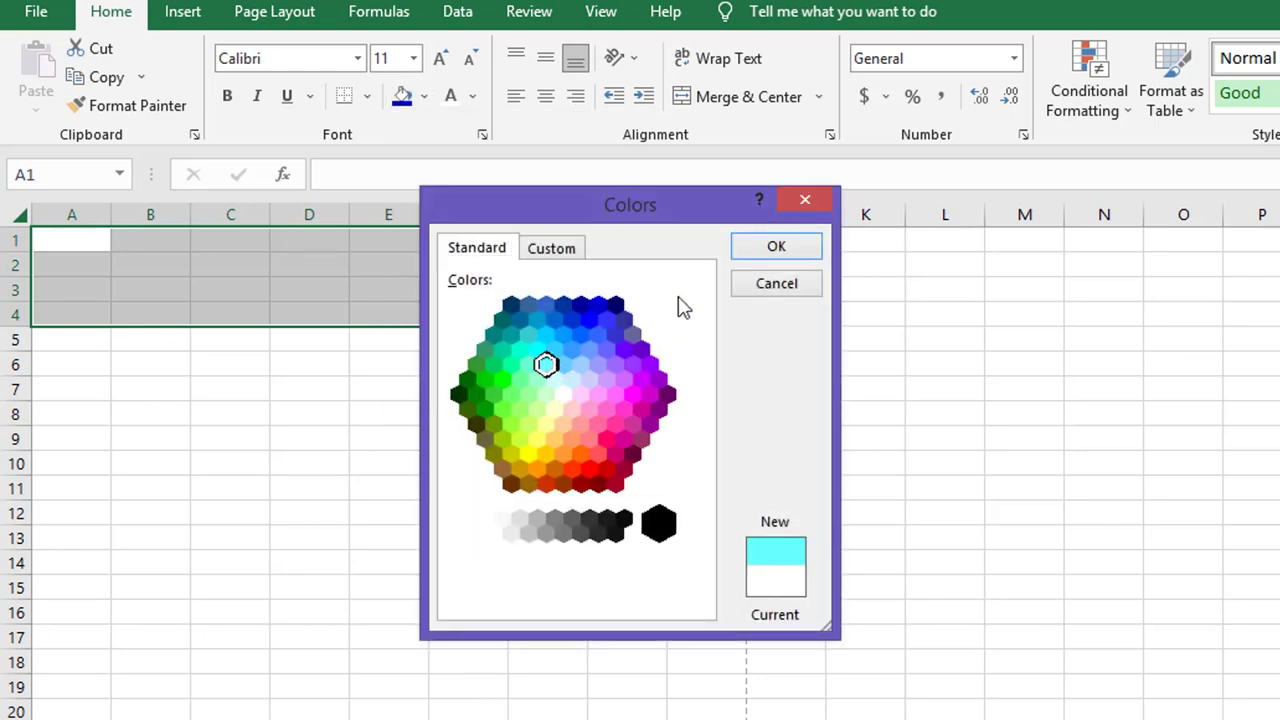
click(785, 250)
click(788, 364)
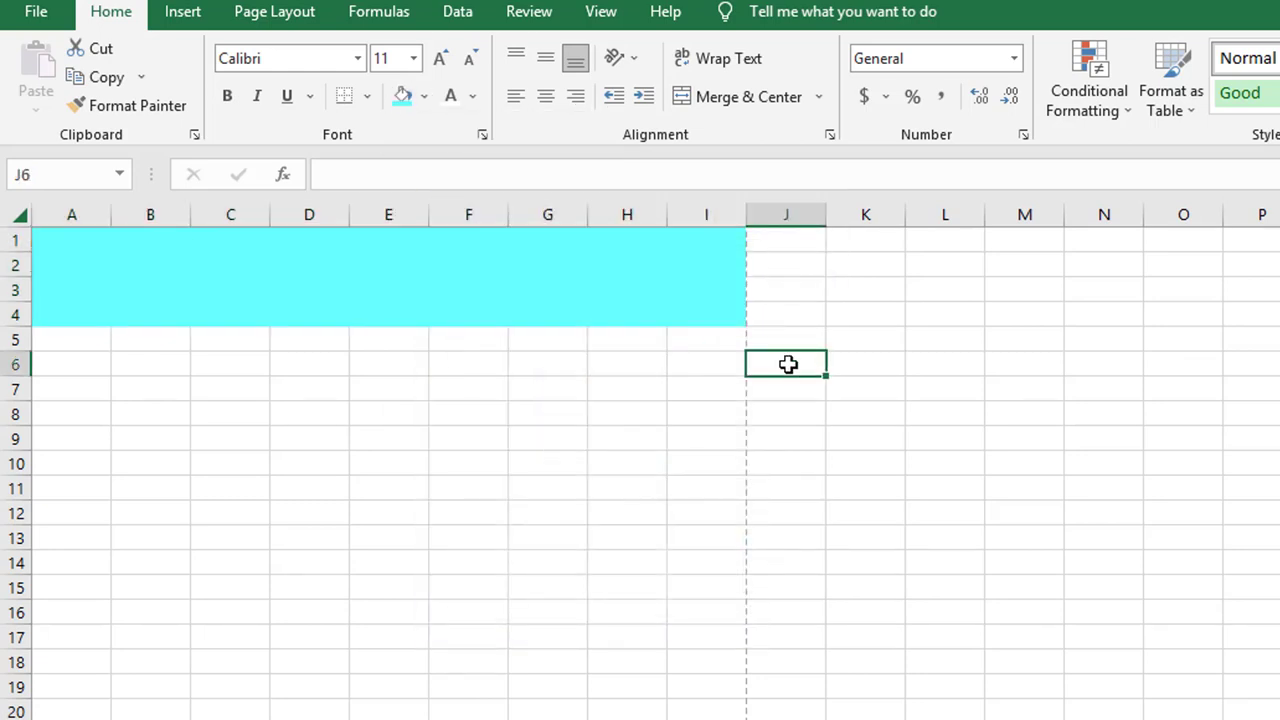
Widen columns I, H and G slightly
drag(745, 226, 774, 220)
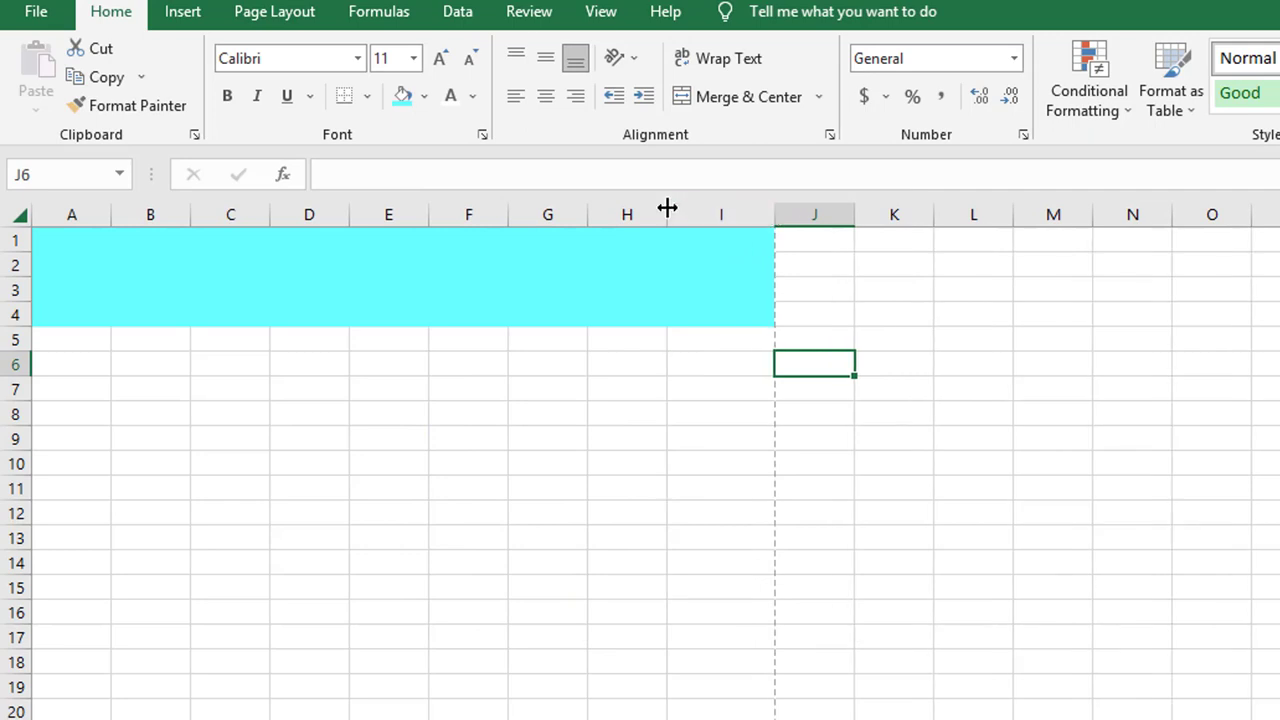
drag(666, 209, 676, 210)
drag(588, 212, 593, 216)
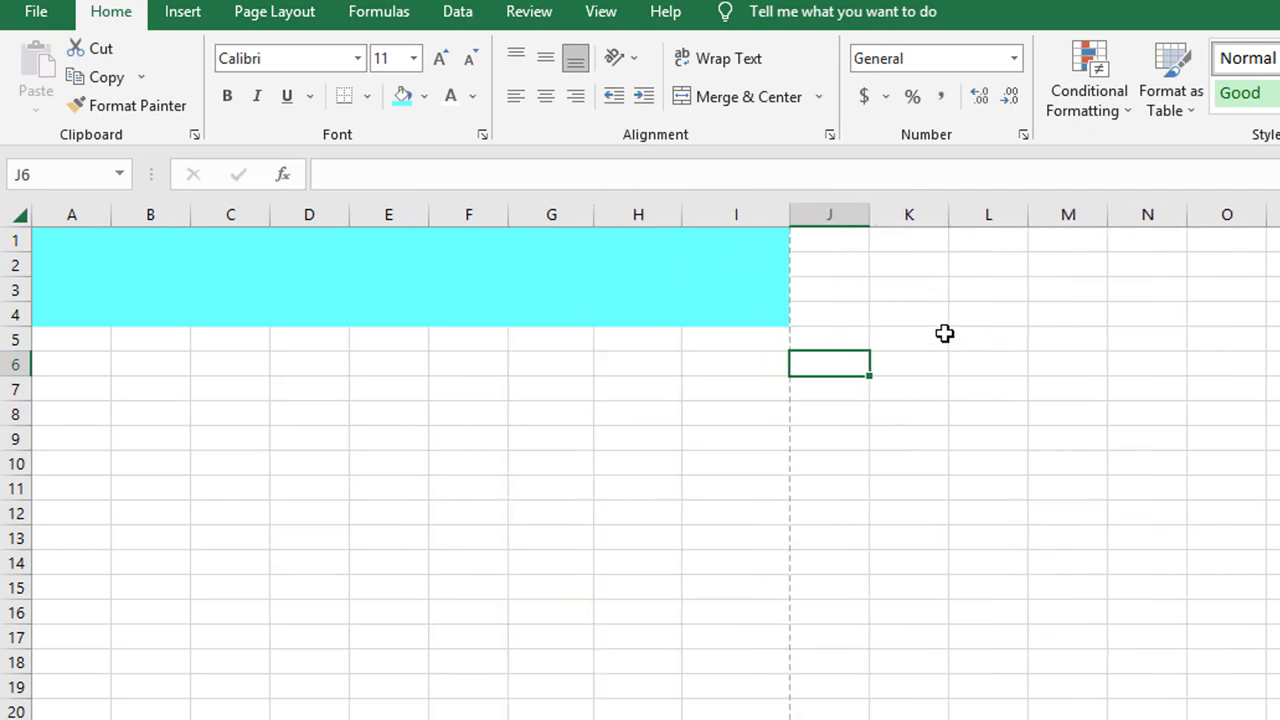
click(140, 258)
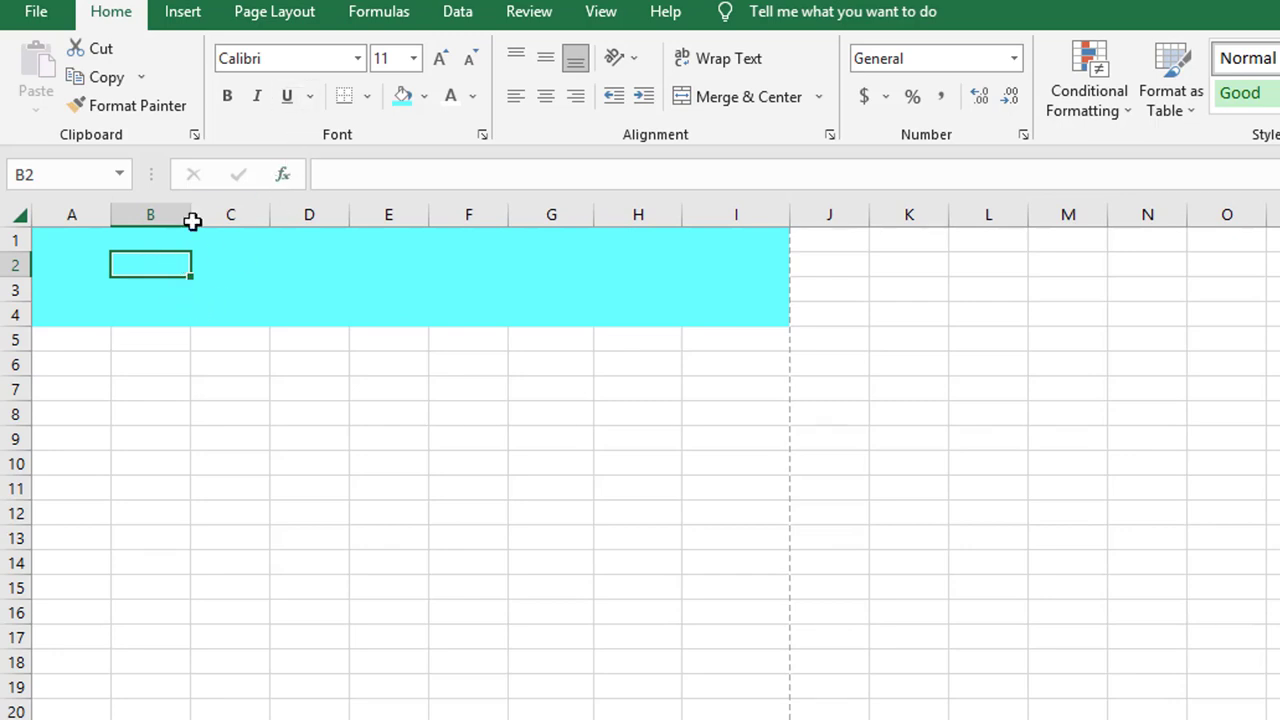
Draw a text box spanning roughly B1 to D8 over the header
click(200, 15)
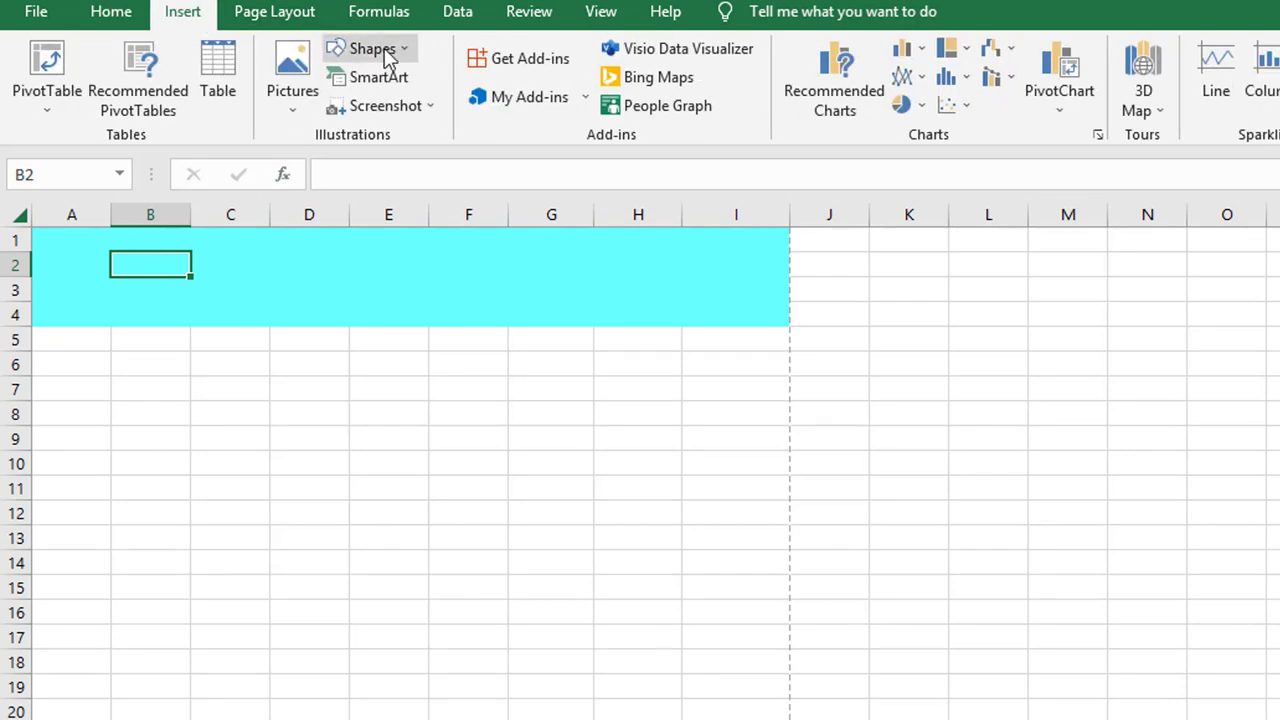
click(398, 55)
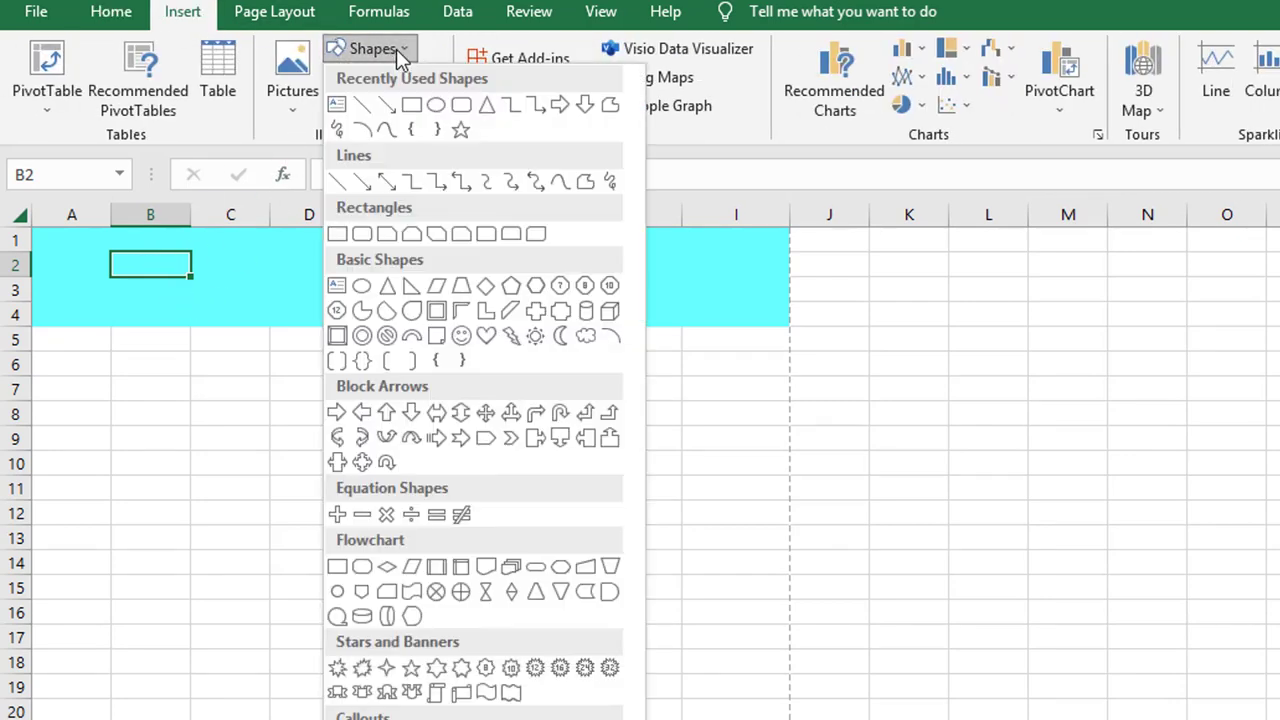
click(337, 105)
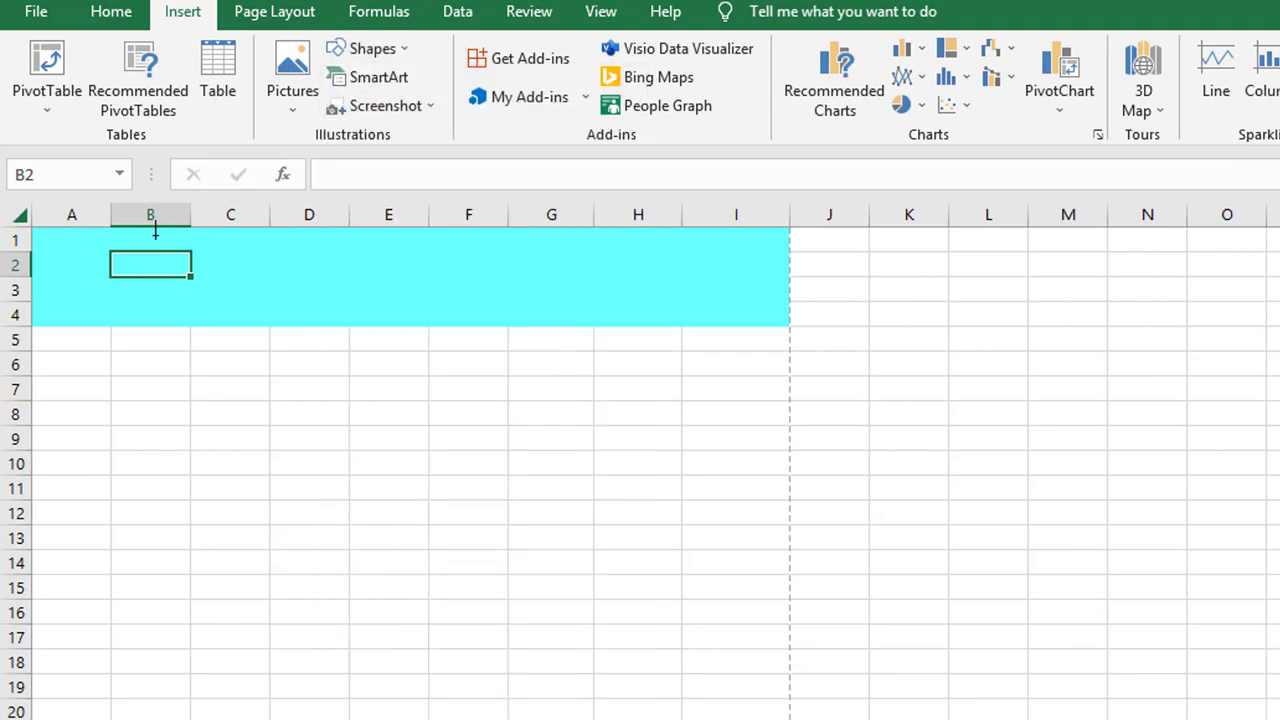
drag(153, 234, 359, 420)
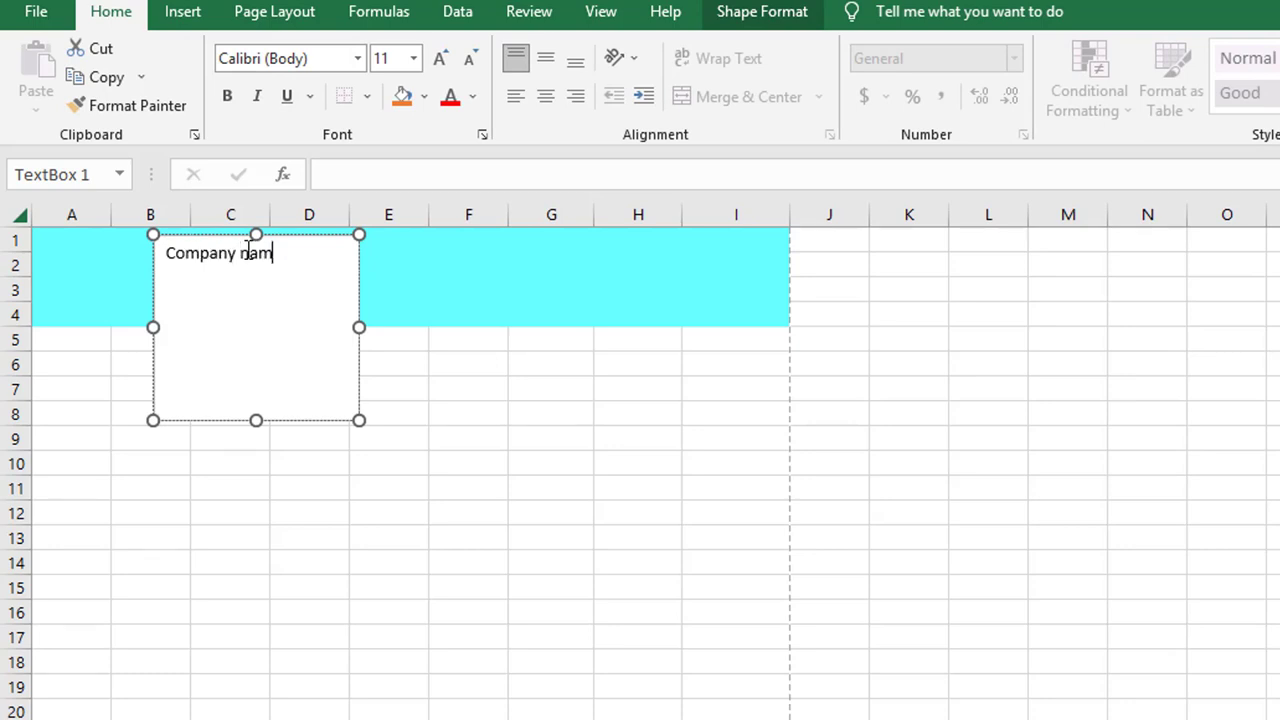
Set the Company Name text in the box to 36 points
key(ctrl+a)
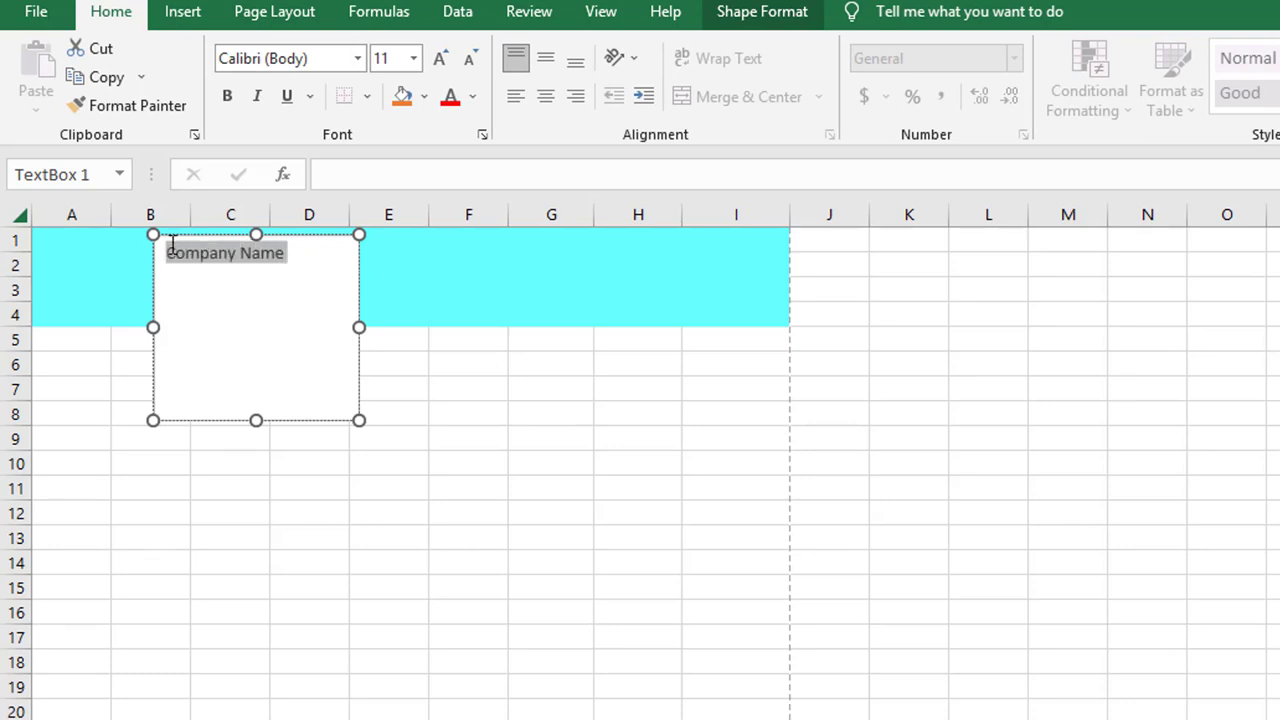
click(442, 60)
click(442, 60)
click(442, 60)
click(442, 60)
click(442, 60)
click(441, 59)
click(441, 59)
click(441, 59)
click(441, 59)
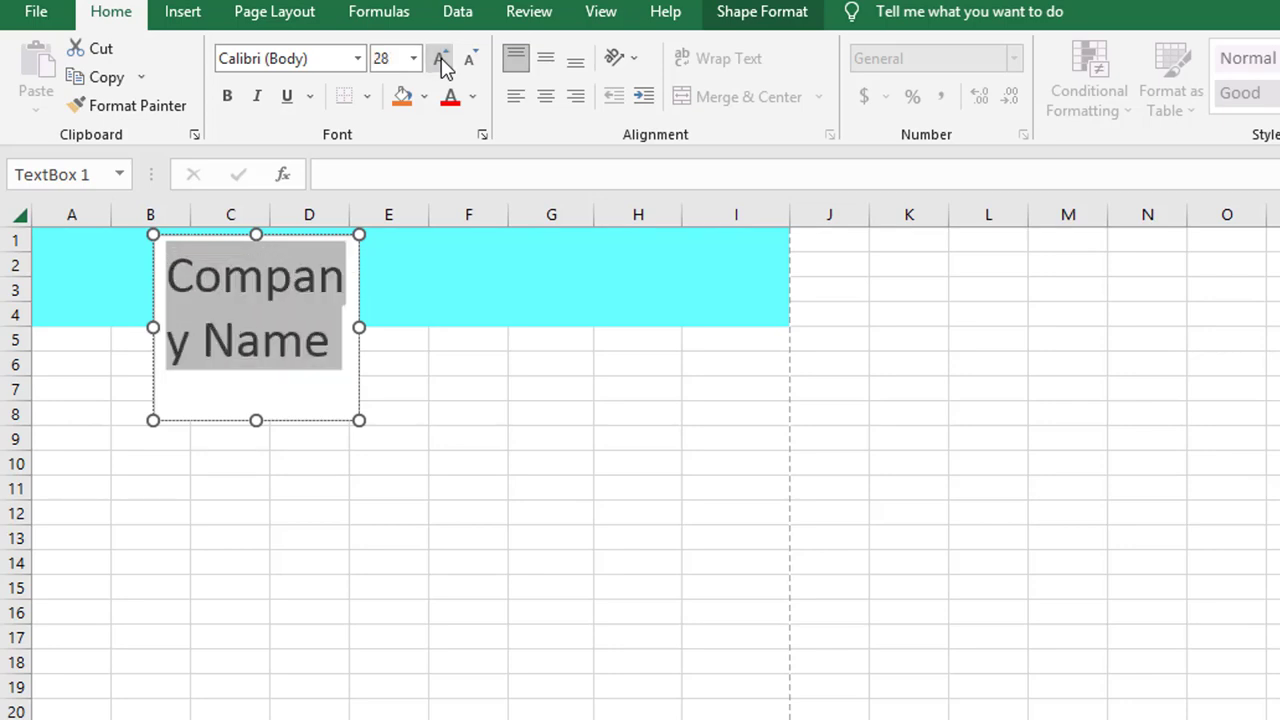
click(441, 59)
click(470, 60)
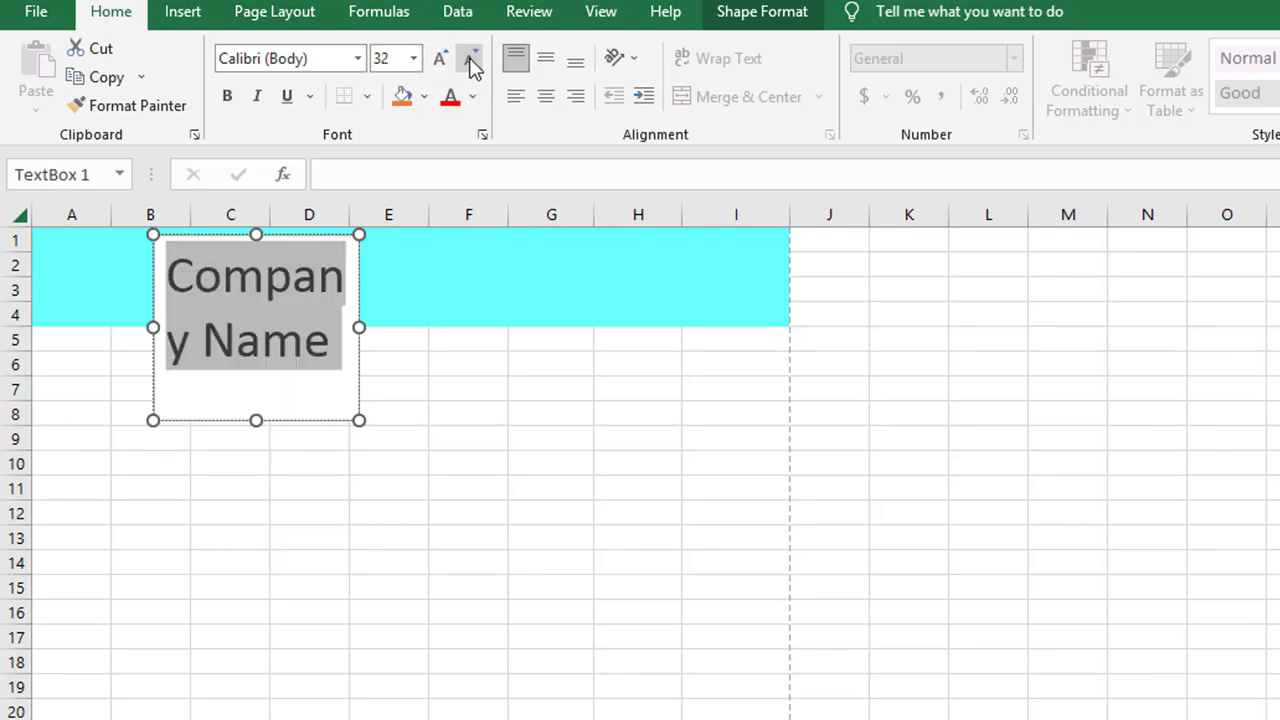
click(442, 60)
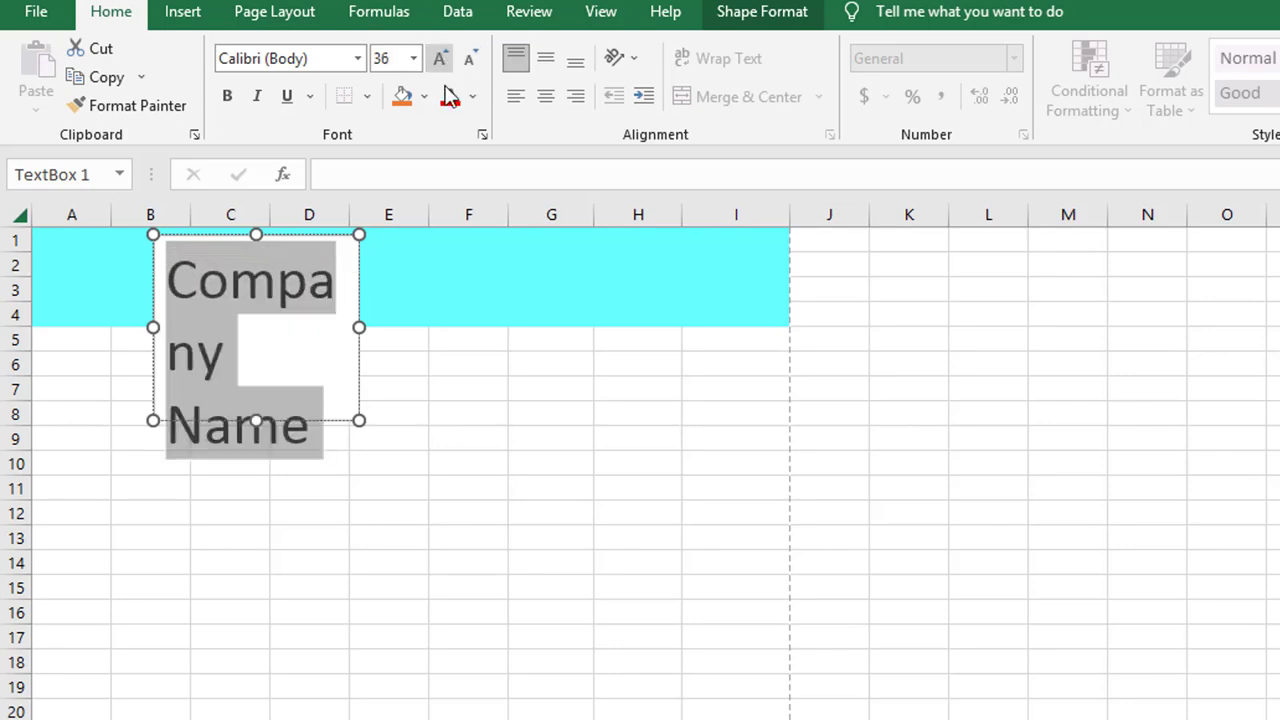
Widen the text box and reposition it over the cyan header band
drag(359, 327, 409, 329)
key(Escape)
click(366, 246)
drag(366, 246, 366, 217)
drag(372, 420, 363, 402)
click(541, 465)
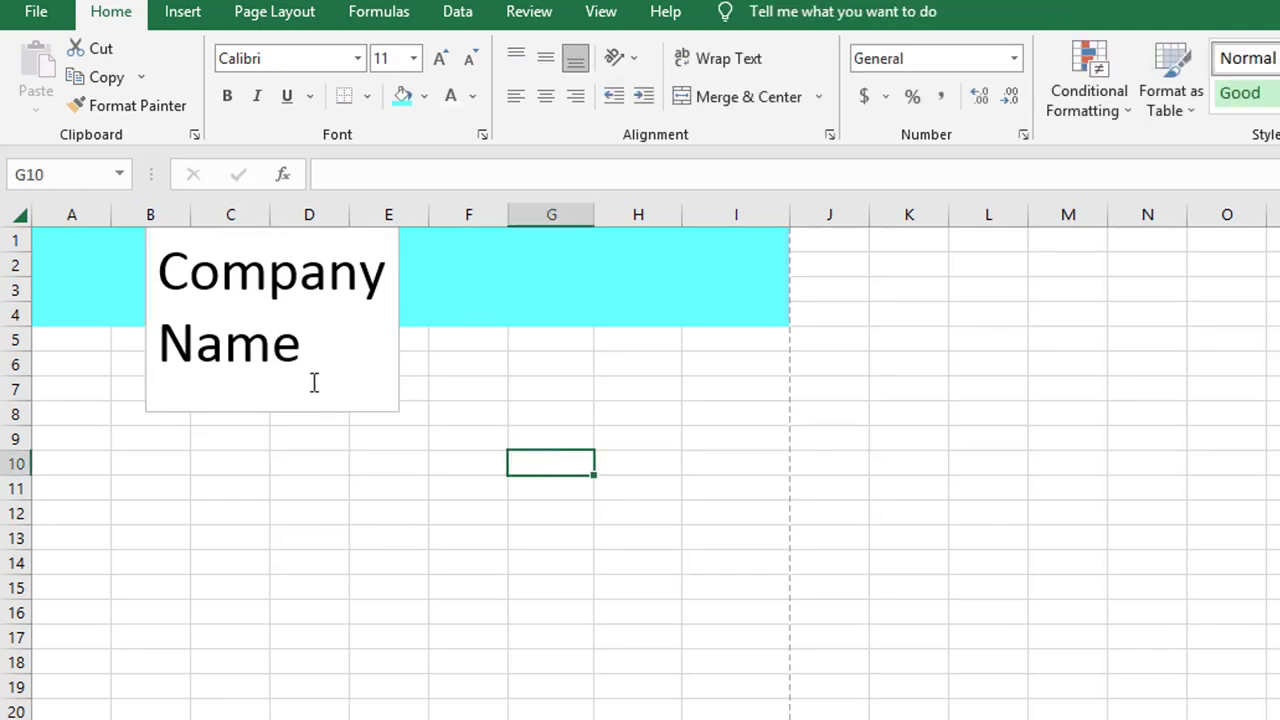
drag(303, 362, 170, 254)
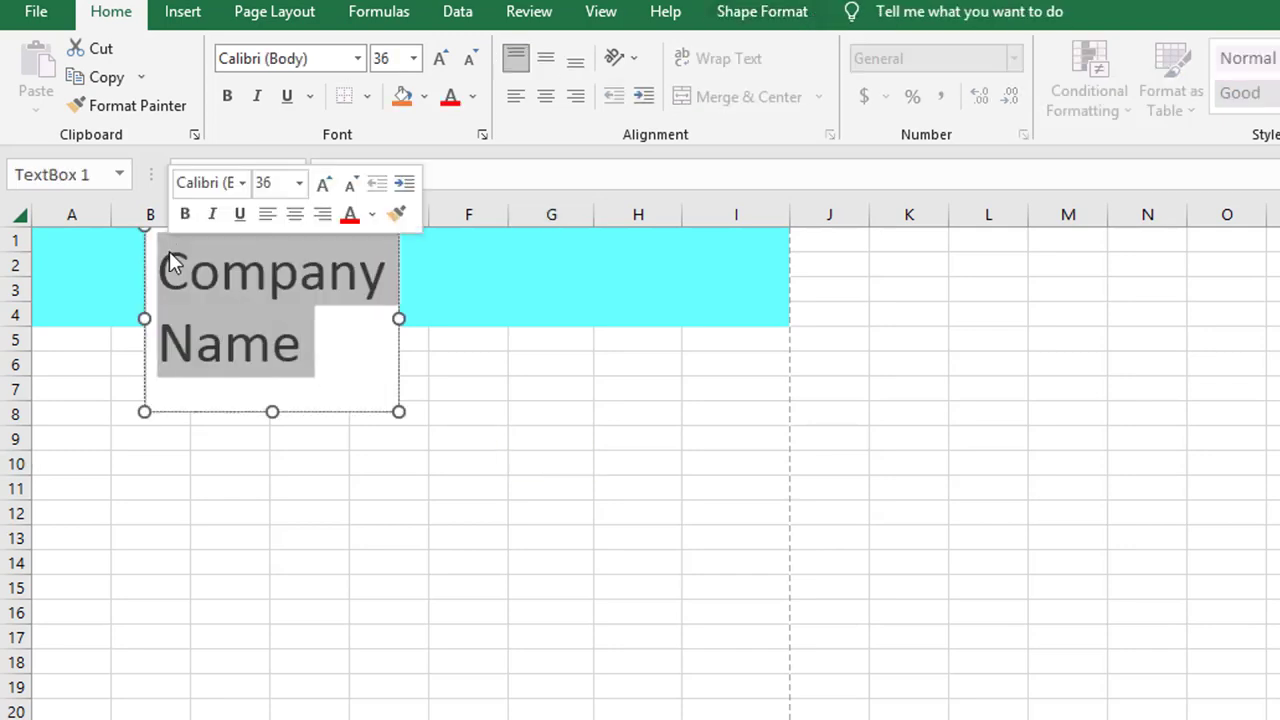
Make the Company Name text white
click(372, 214)
click(354, 297)
click(434, 400)
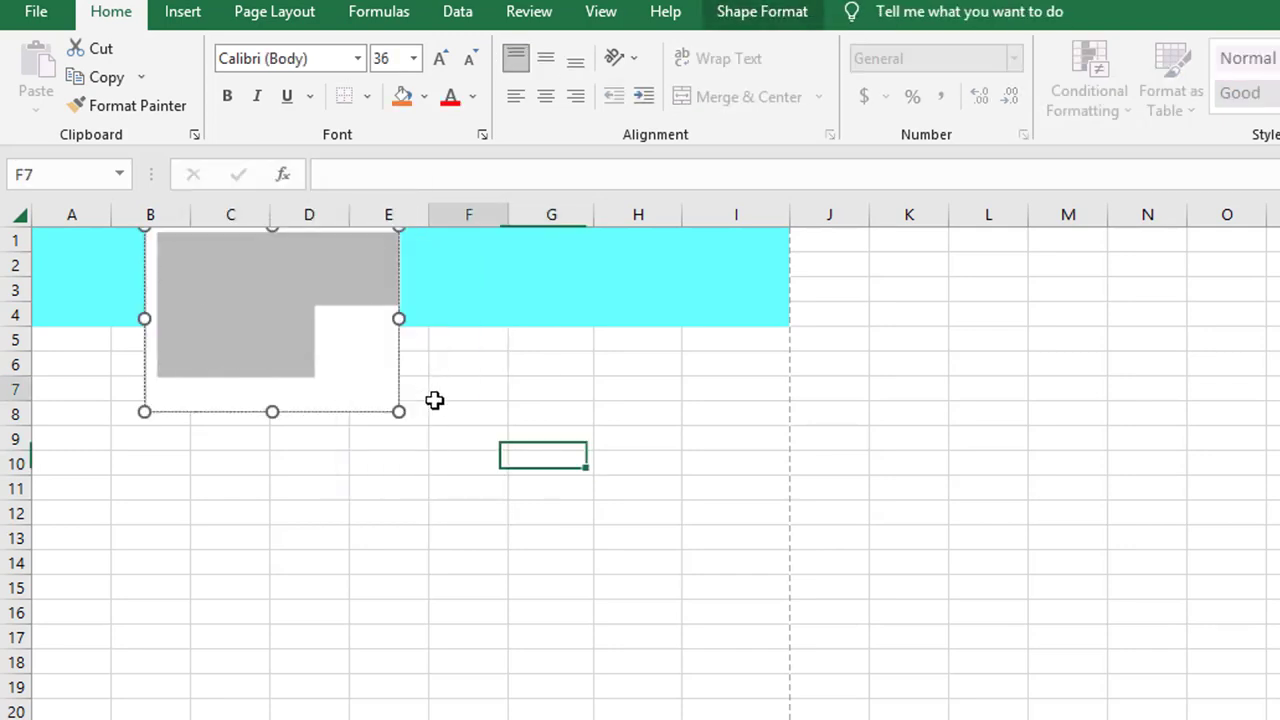
Give the text box no outline and a dark blue shape fill
click(372, 402)
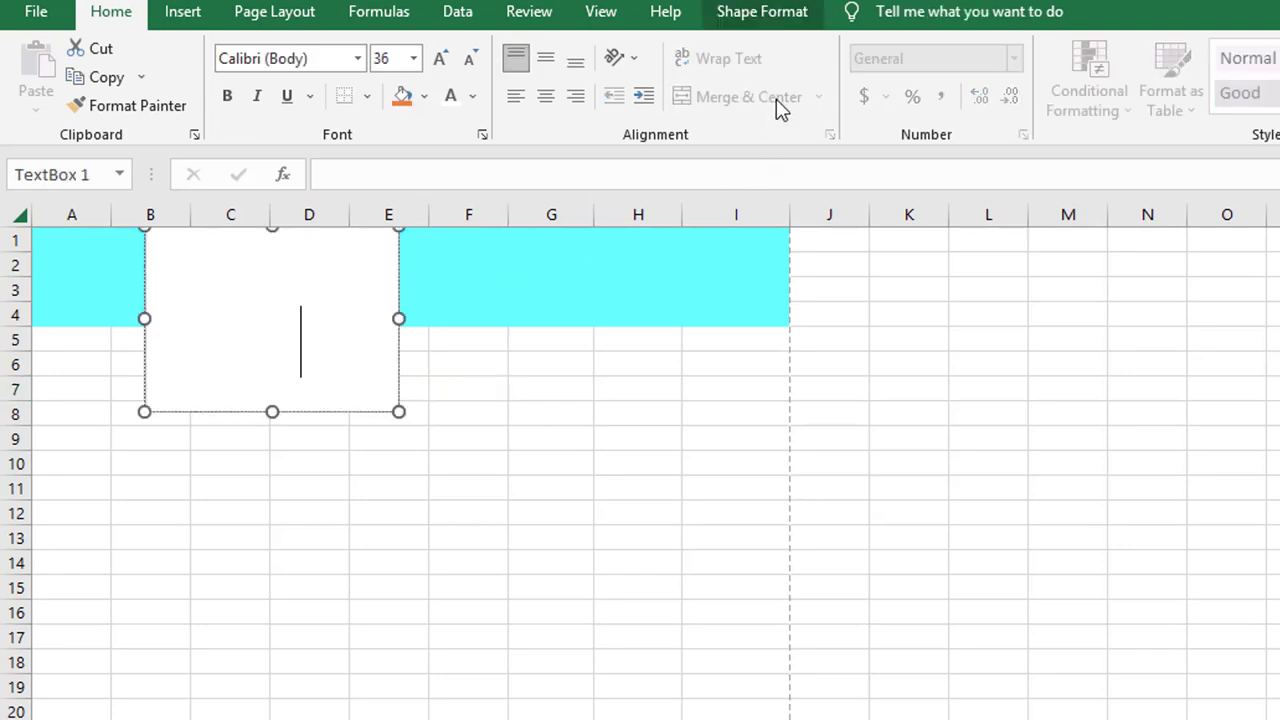
click(801, 12)
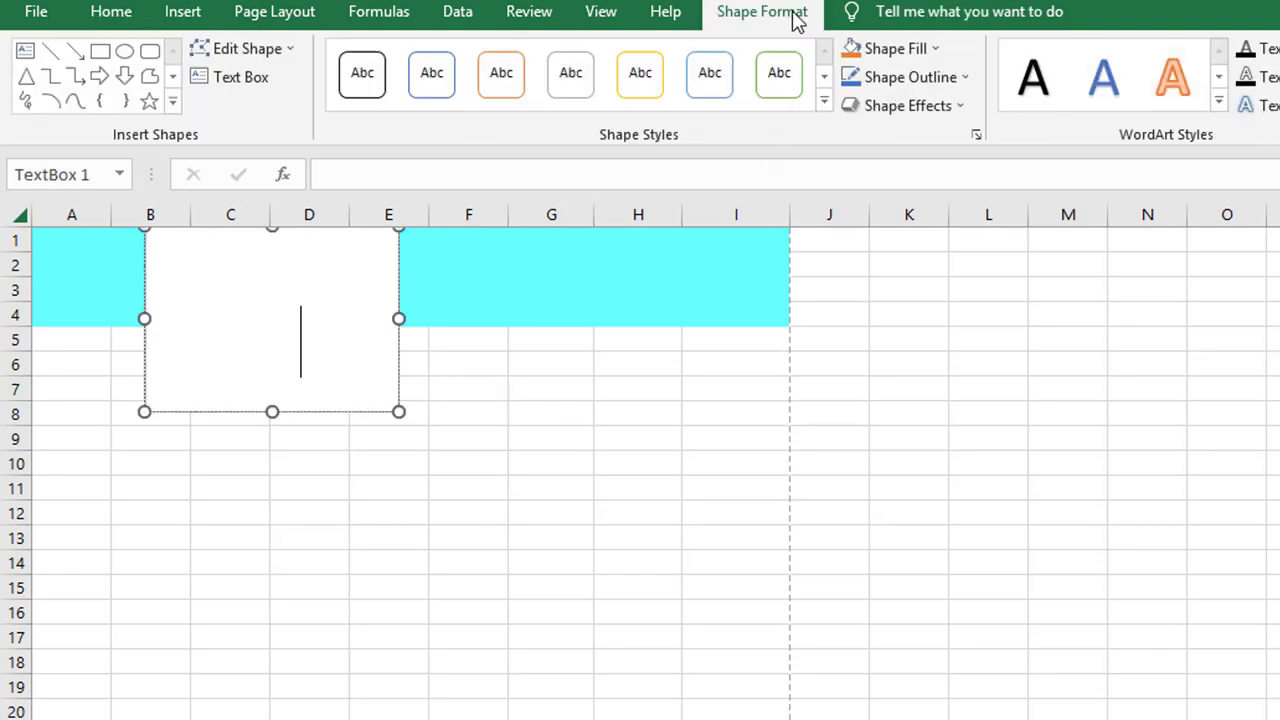
click(963, 78)
click(906, 374)
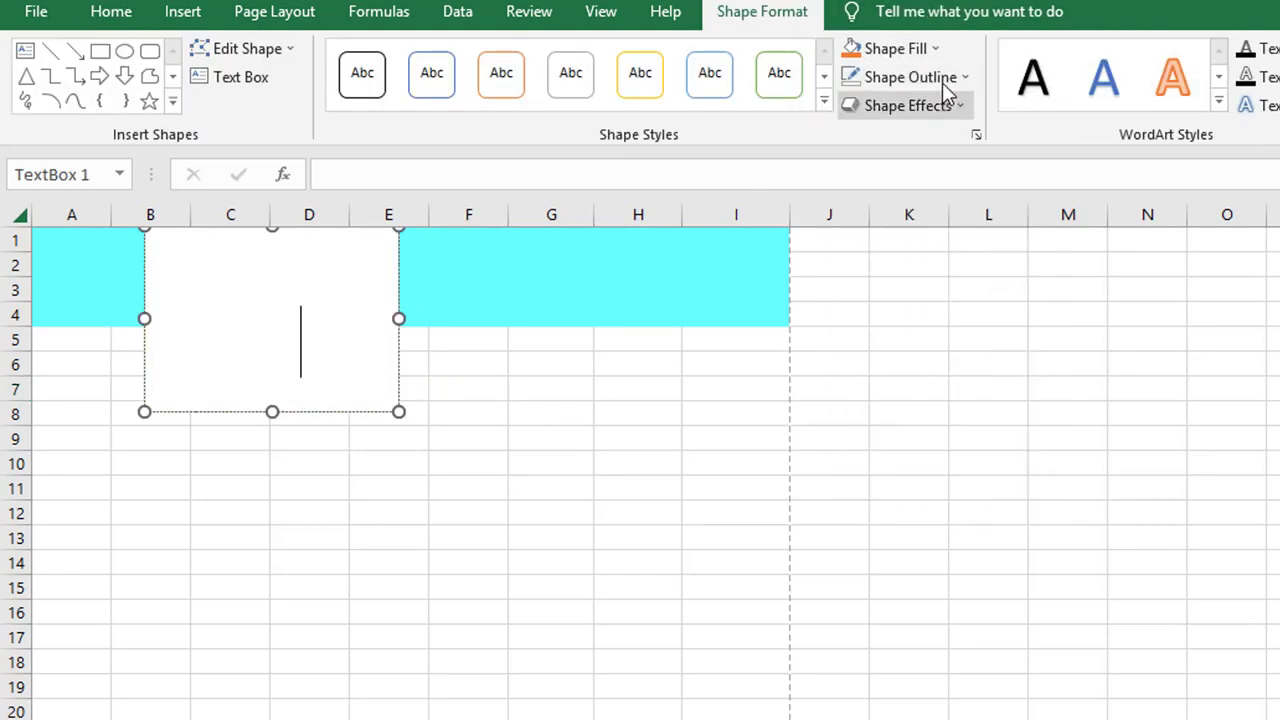
click(936, 50)
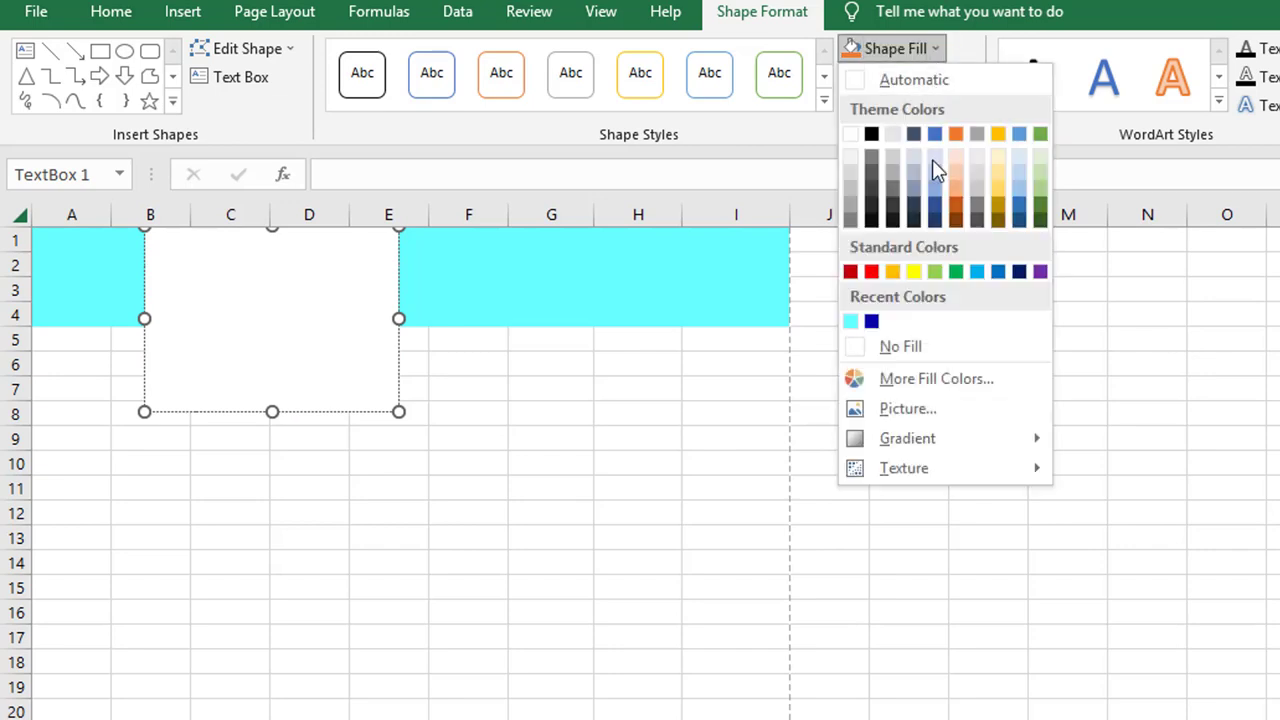
click(872, 322)
click(743, 436)
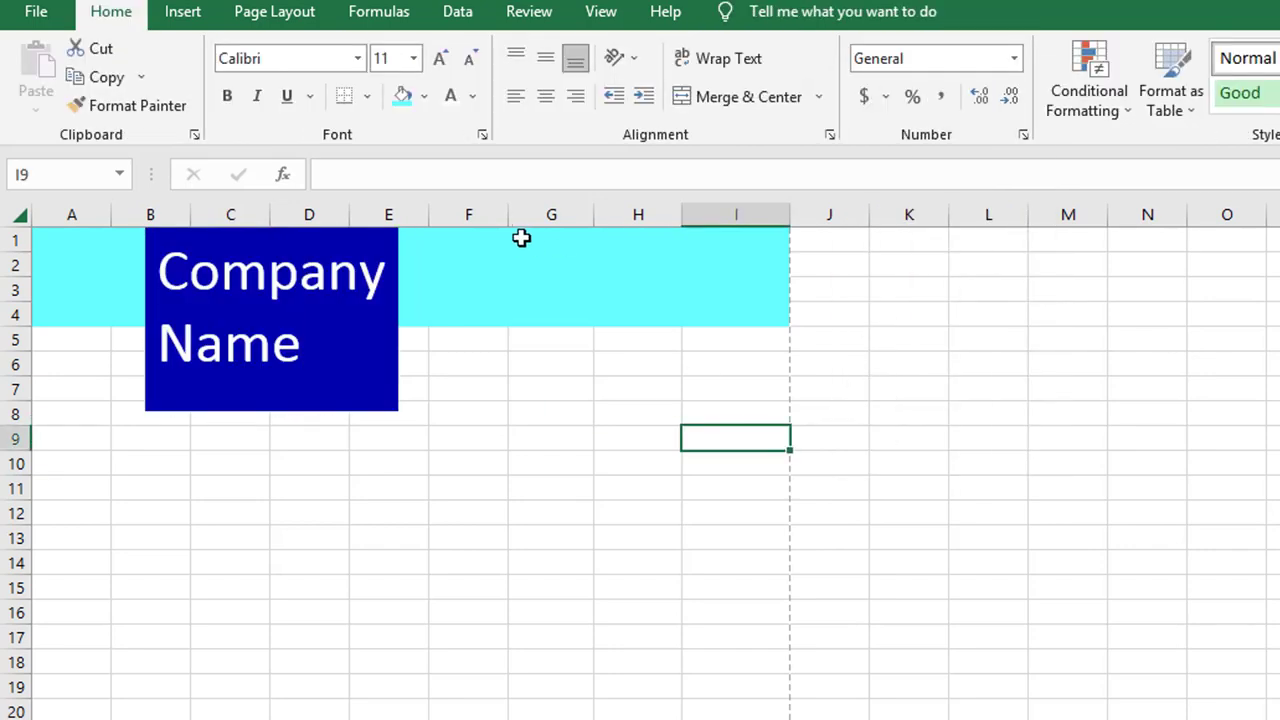
Merge G1:I4 and type INVOICE into it
drag(521, 238, 713, 317)
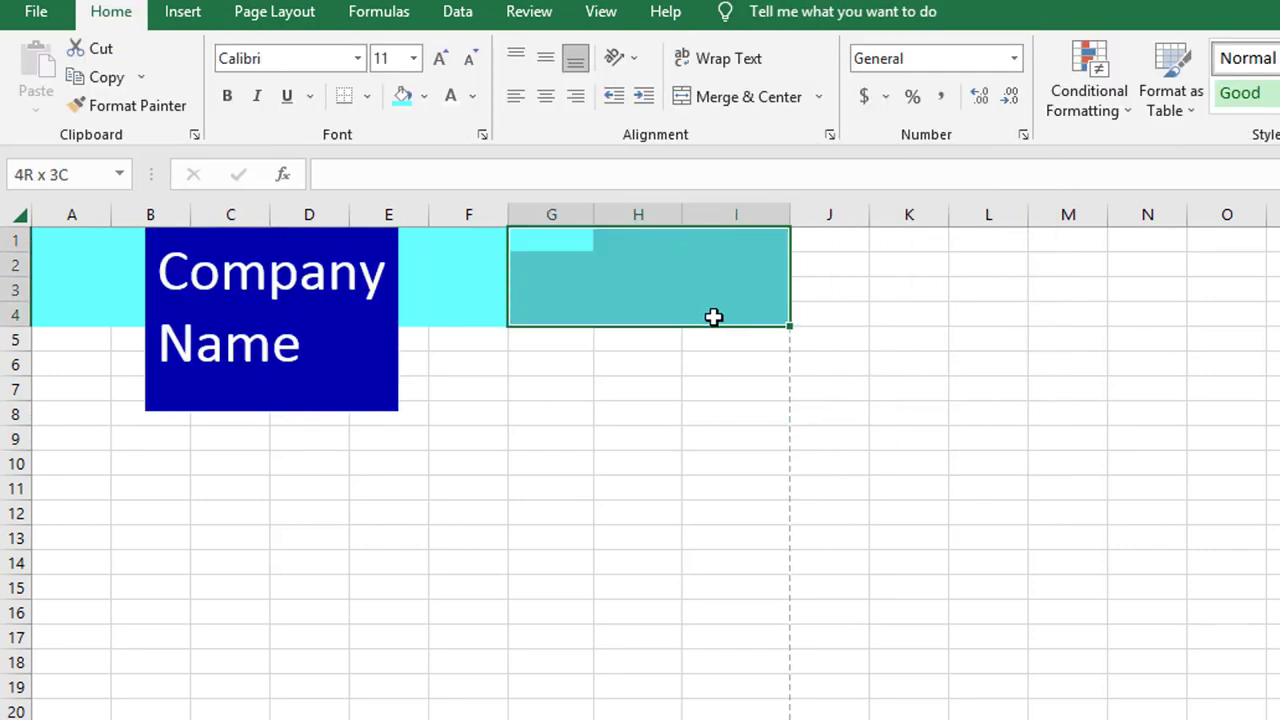
click(819, 97)
click(784, 188)
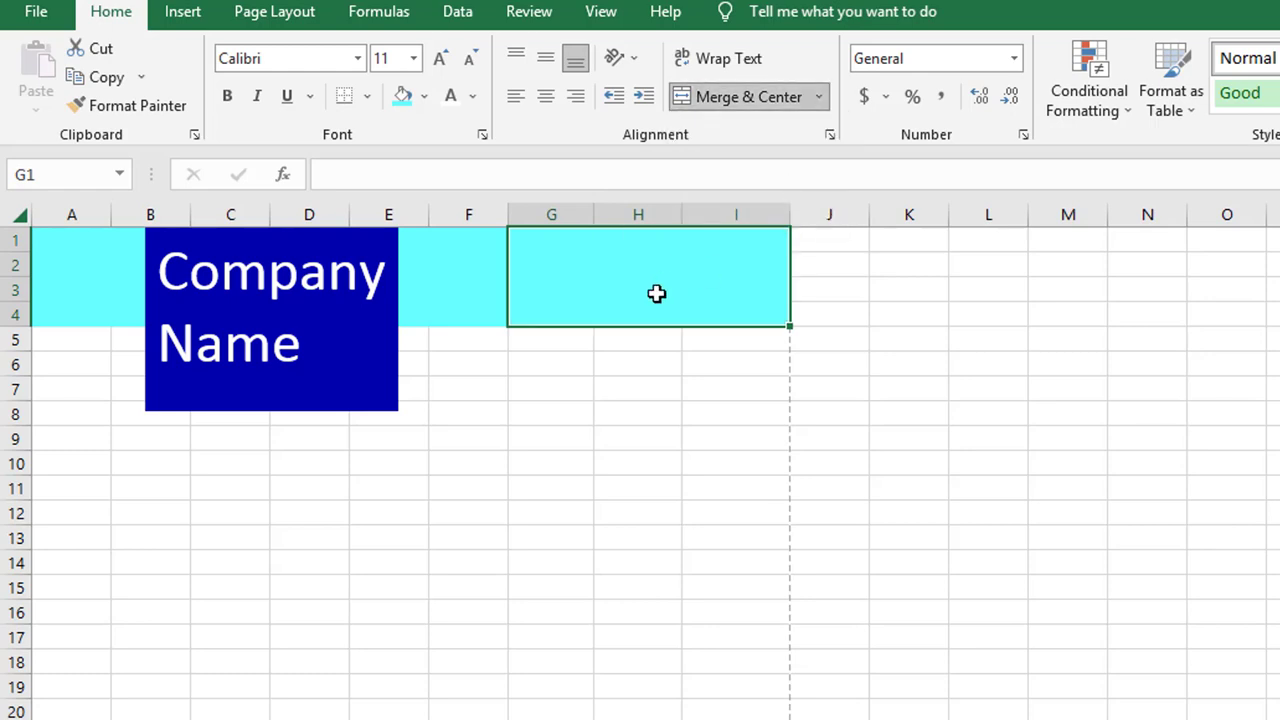
text(INVOICE)
key(ctrl+Return)
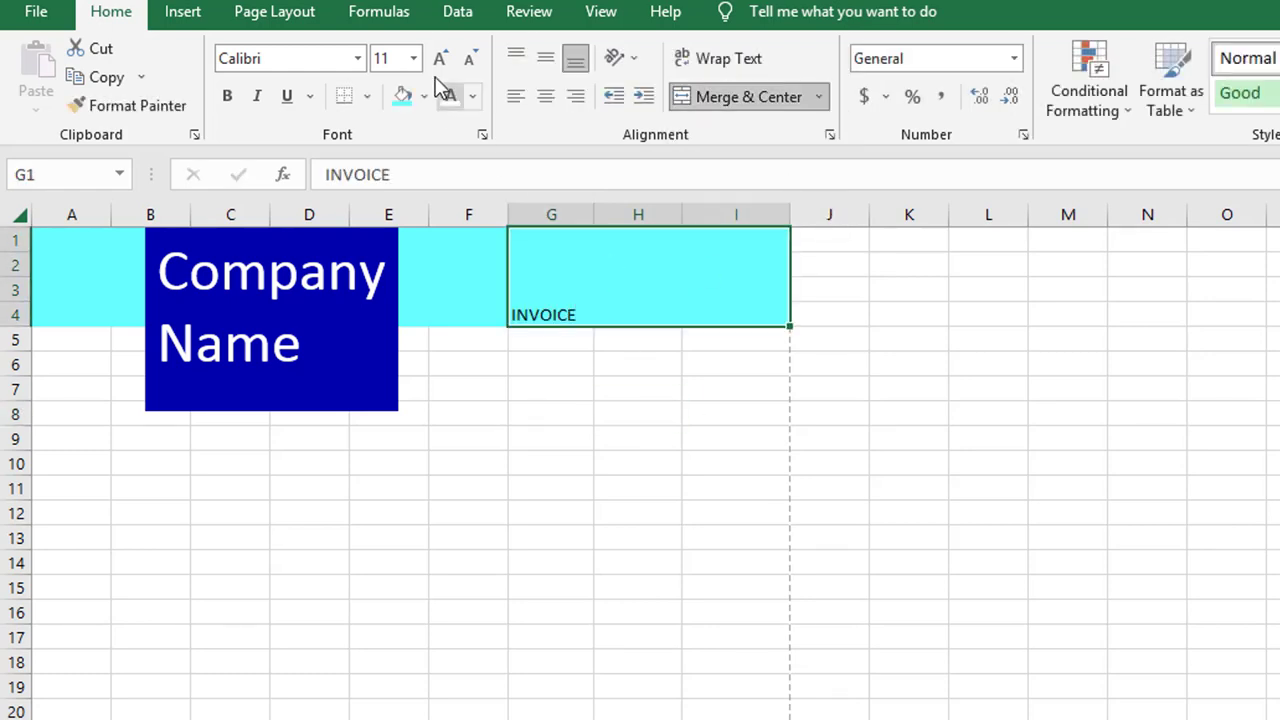
Increase the INVOICE text to 48 points
click(441, 58)
click(441, 58)
click(441, 58)
click(441, 58)
click(441, 58)
click(441, 60)
click(441, 60)
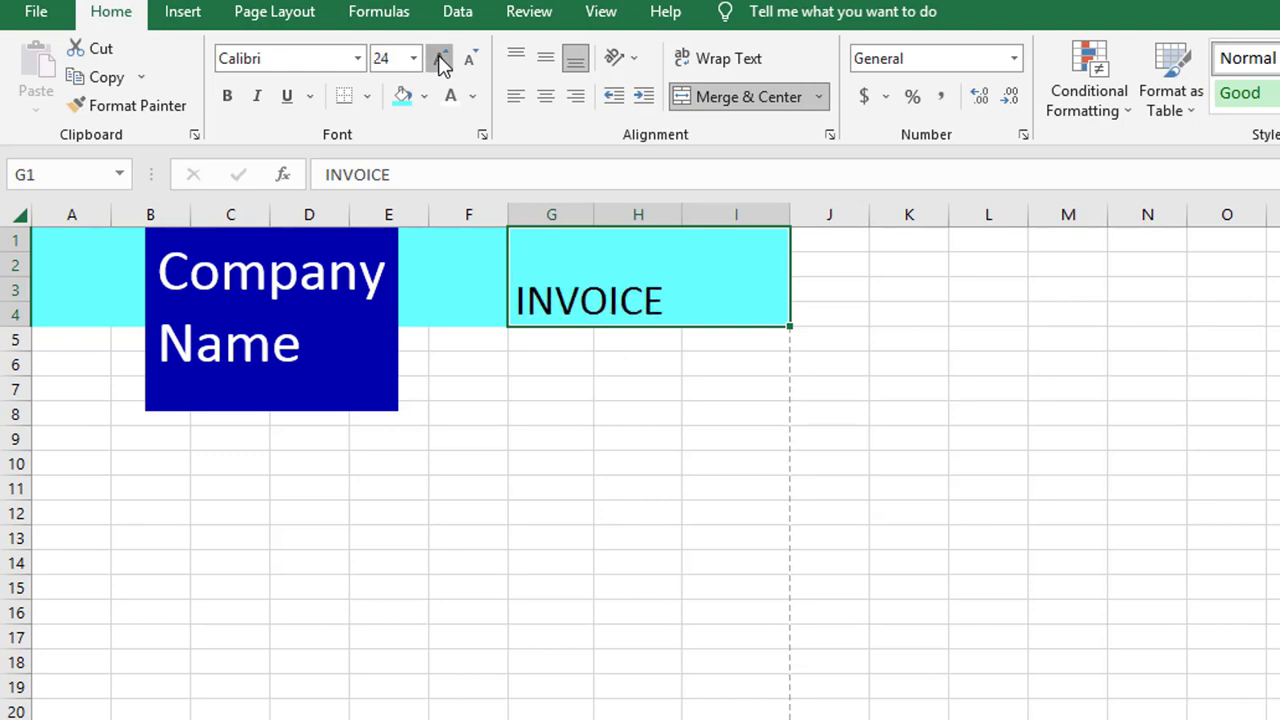
click(441, 60)
click(441, 60)
click(441, 60)
click(441, 60)
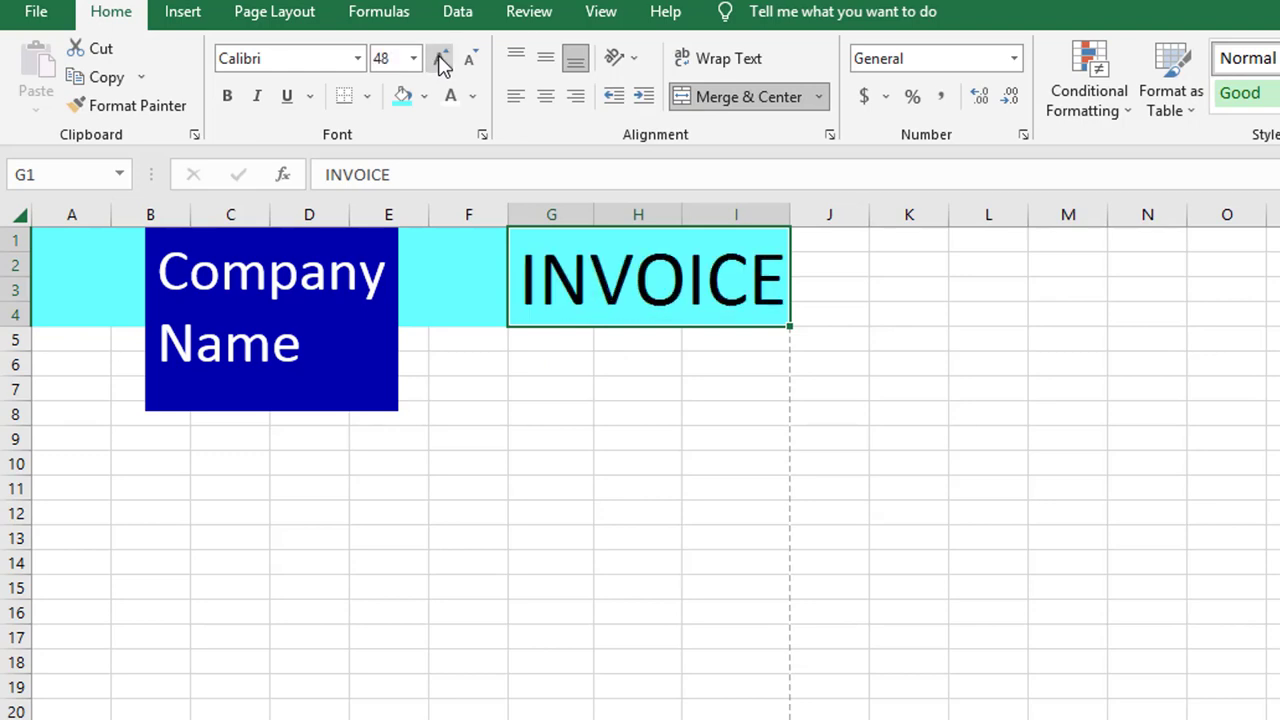
click(563, 443)
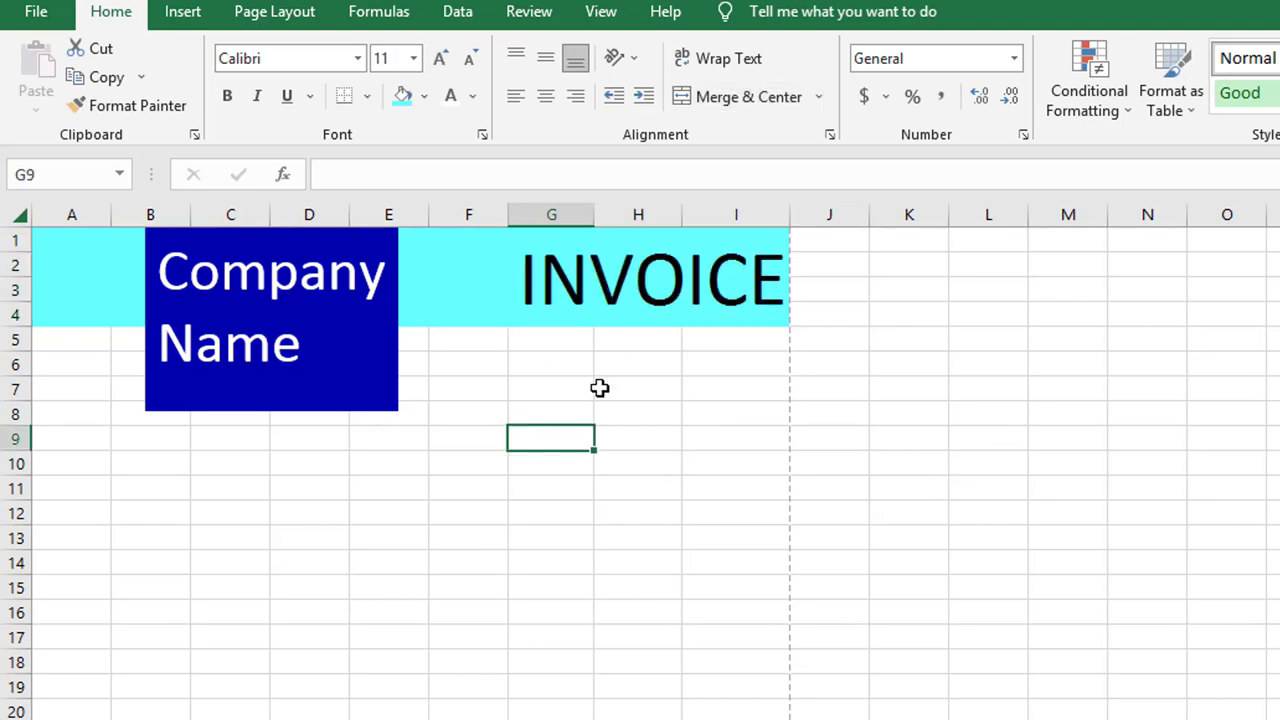
Merge F1:I4 into one title cell and centre INVOICE
drag(478, 240, 634, 286)
click(820, 97)
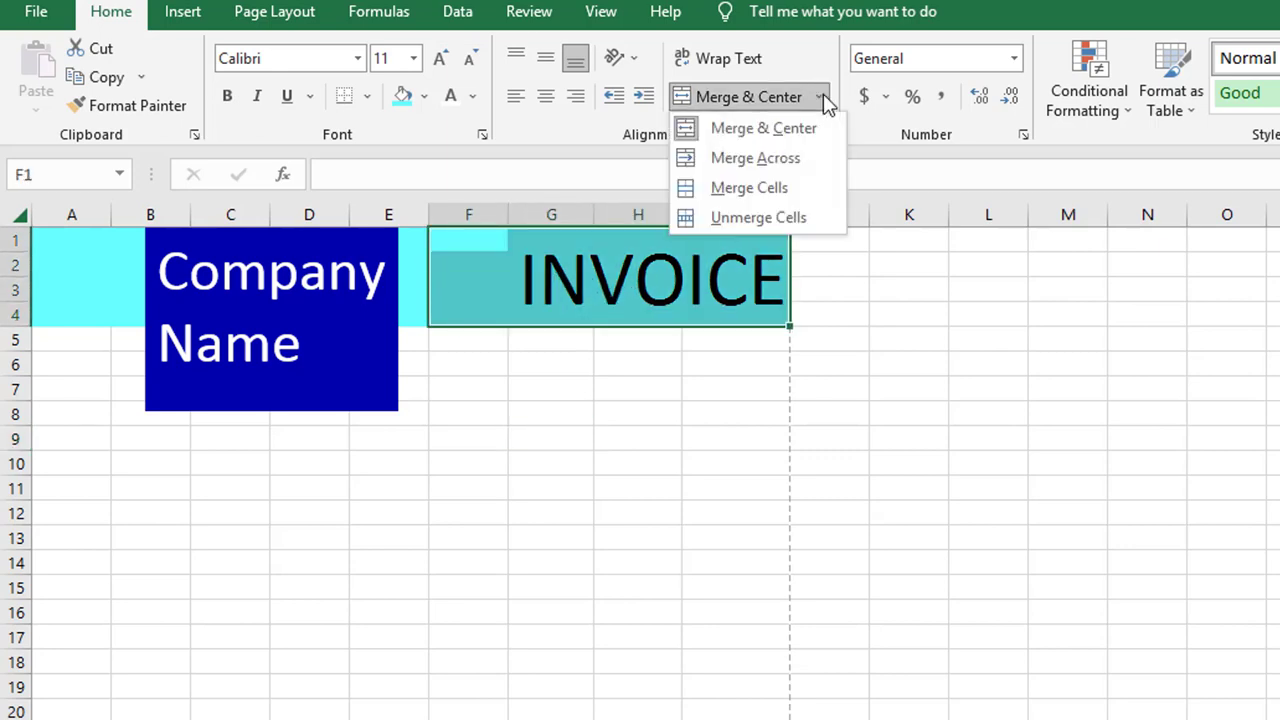
click(802, 189)
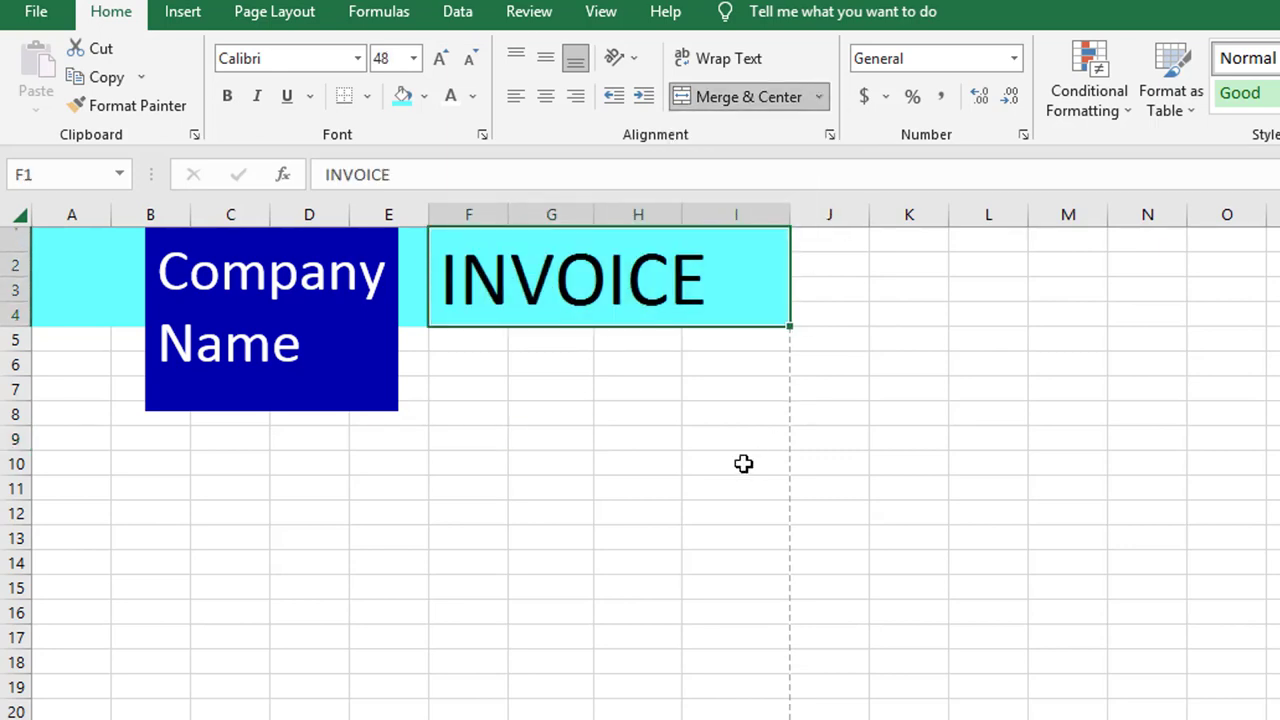
click(546, 97)
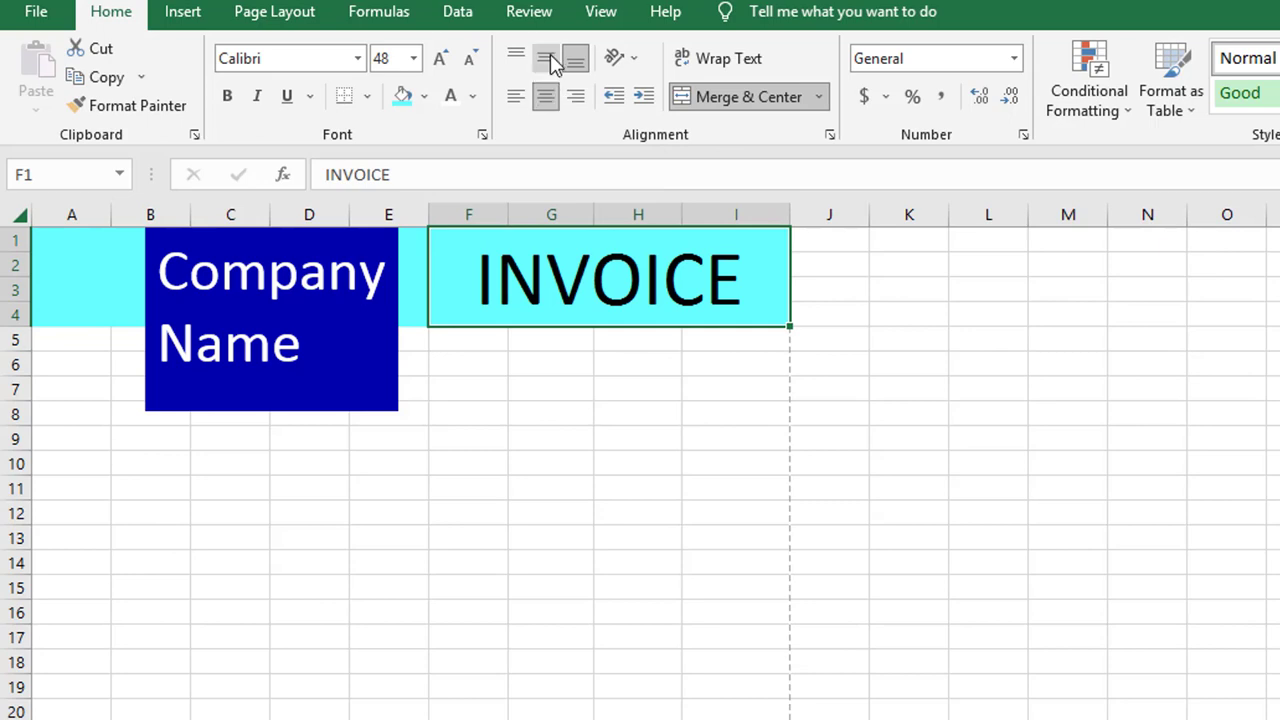
click(771, 490)
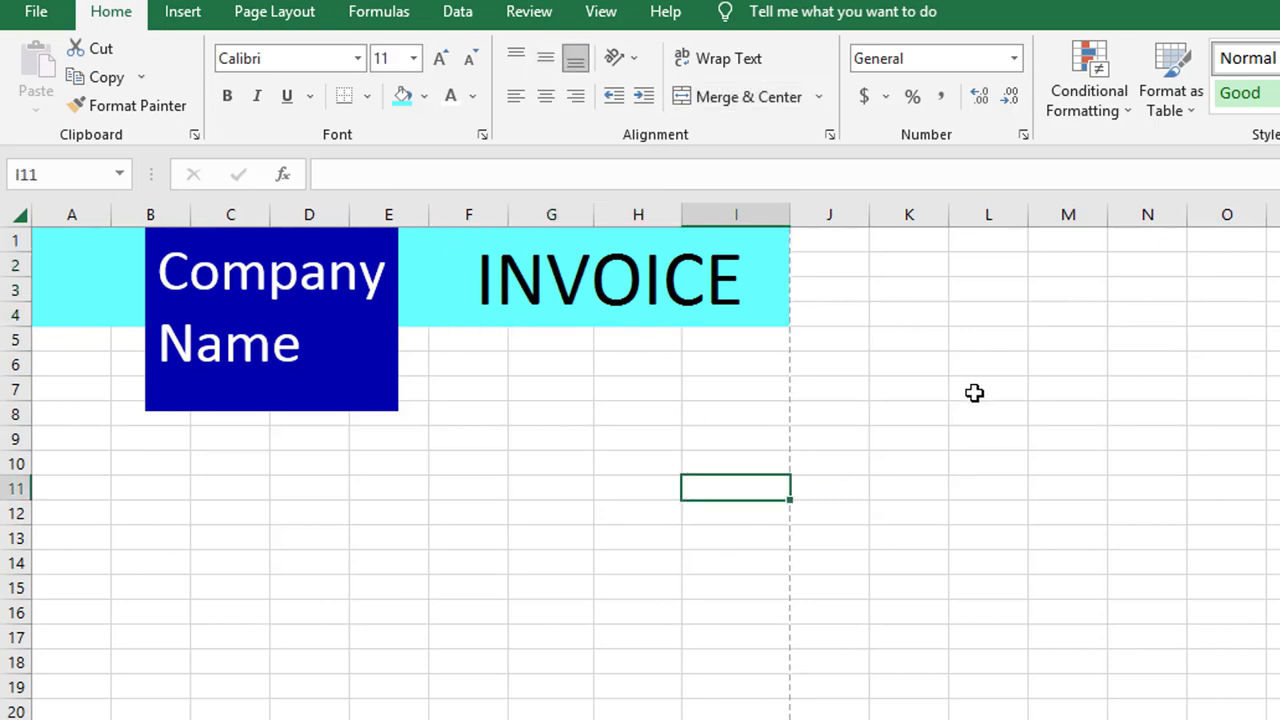
scroll(519, 318, down, 1)
click(485, 341)
scroll(515, 357, up, 1)
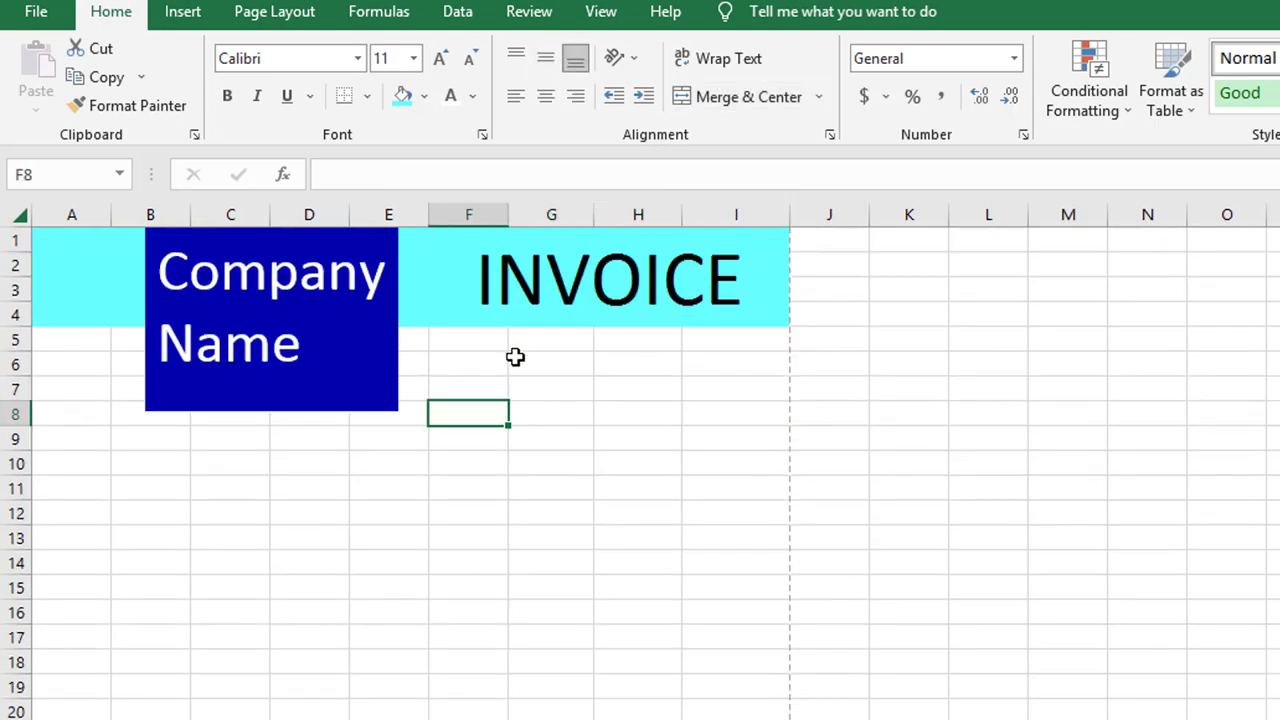
Add Date and INVOICE NO. labels in G8:G9 with an invoice number and left-aligned 2/3/2023
click(543, 413)
text(Date)
key(Return)
text(INVOICE n)
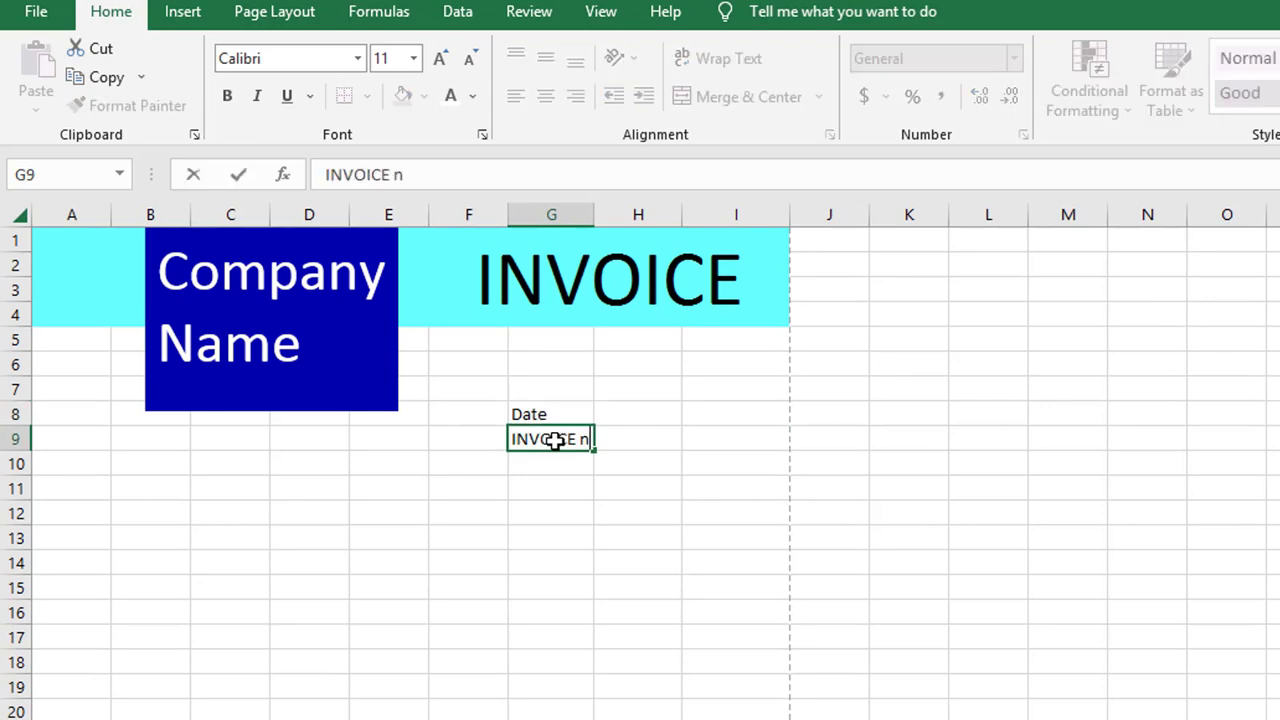
text(O.)
key(Tab)
click(692, 432)
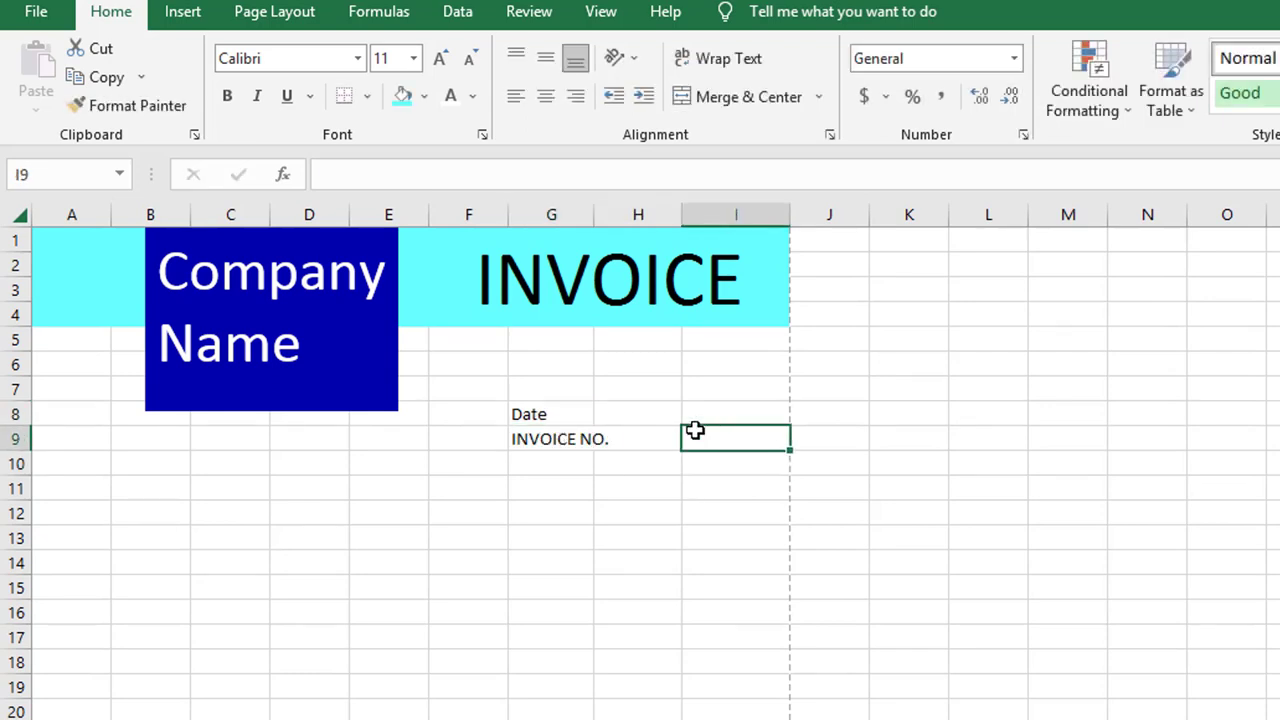
text(HX23476)
click(716, 412)
text(2/3)
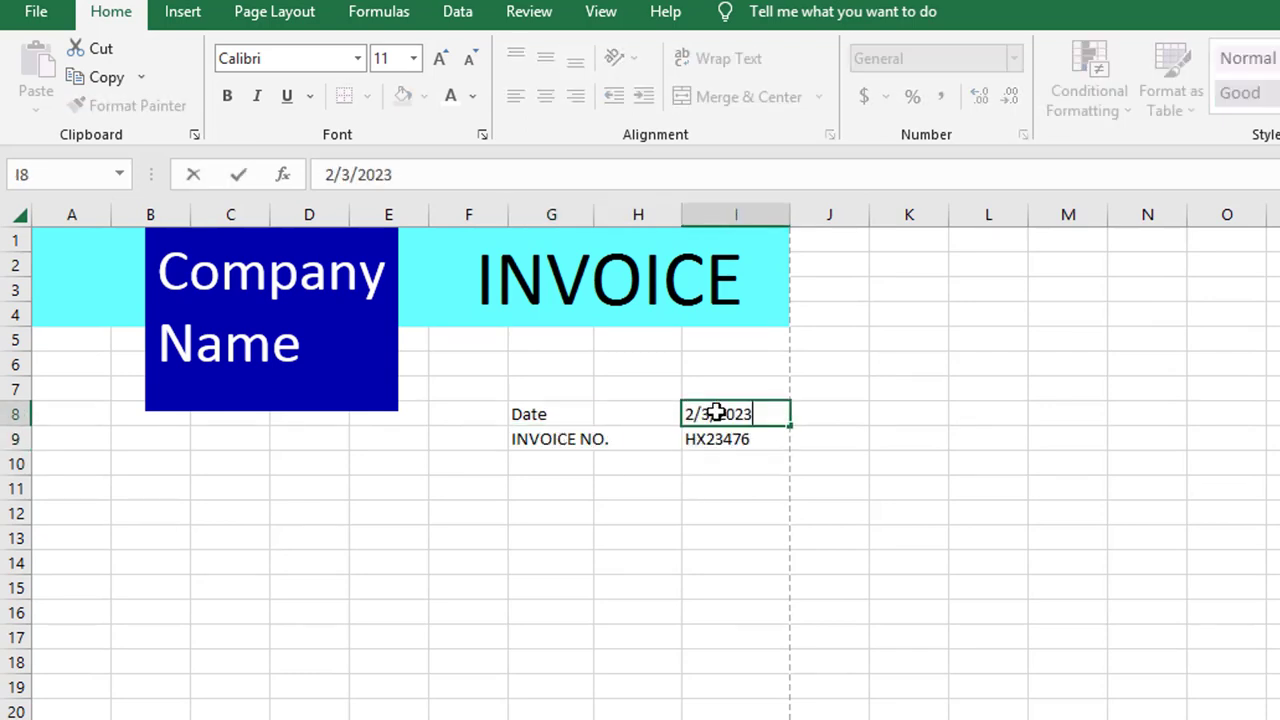
text(/2023)
key(ctrl+Return)
click(515, 96)
click(988, 412)
Type To, Customer Name, Customer Address, Ph No. and Email down A11:A15
click(73, 490)
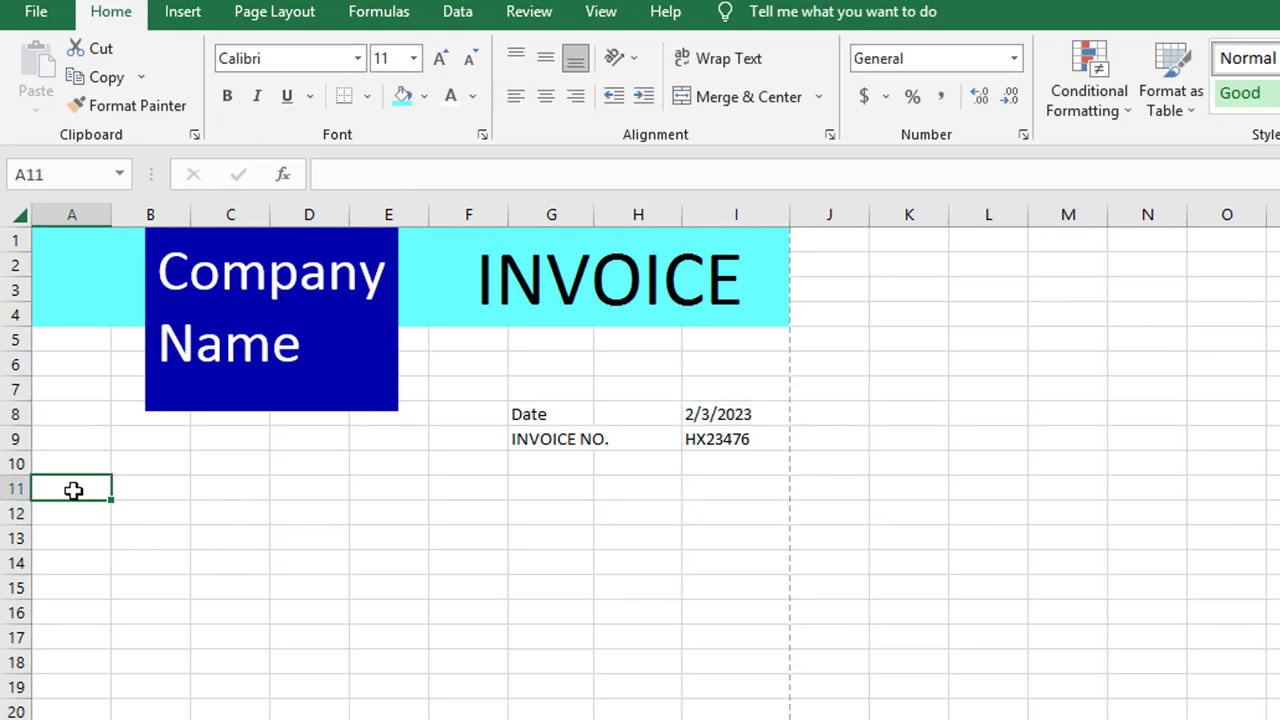
text(To)
key(Return)
text(Customer N)
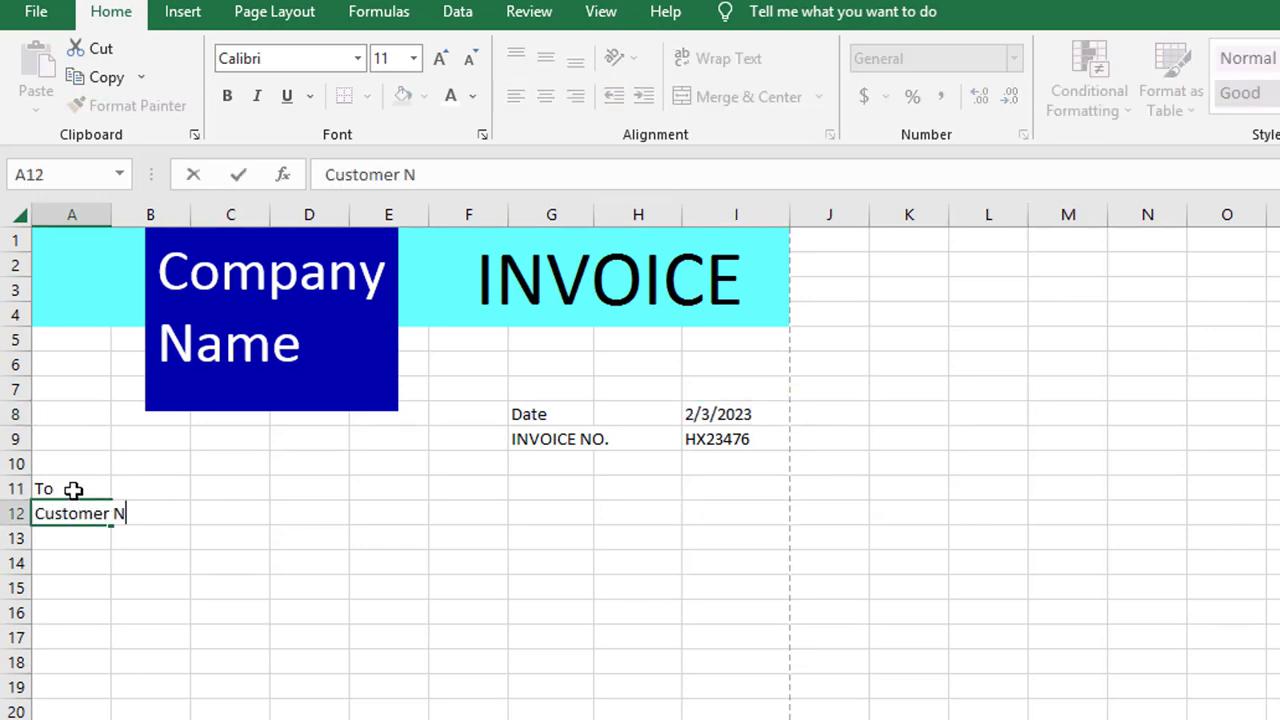
text(ame)
key(Return)
text(Customer A)
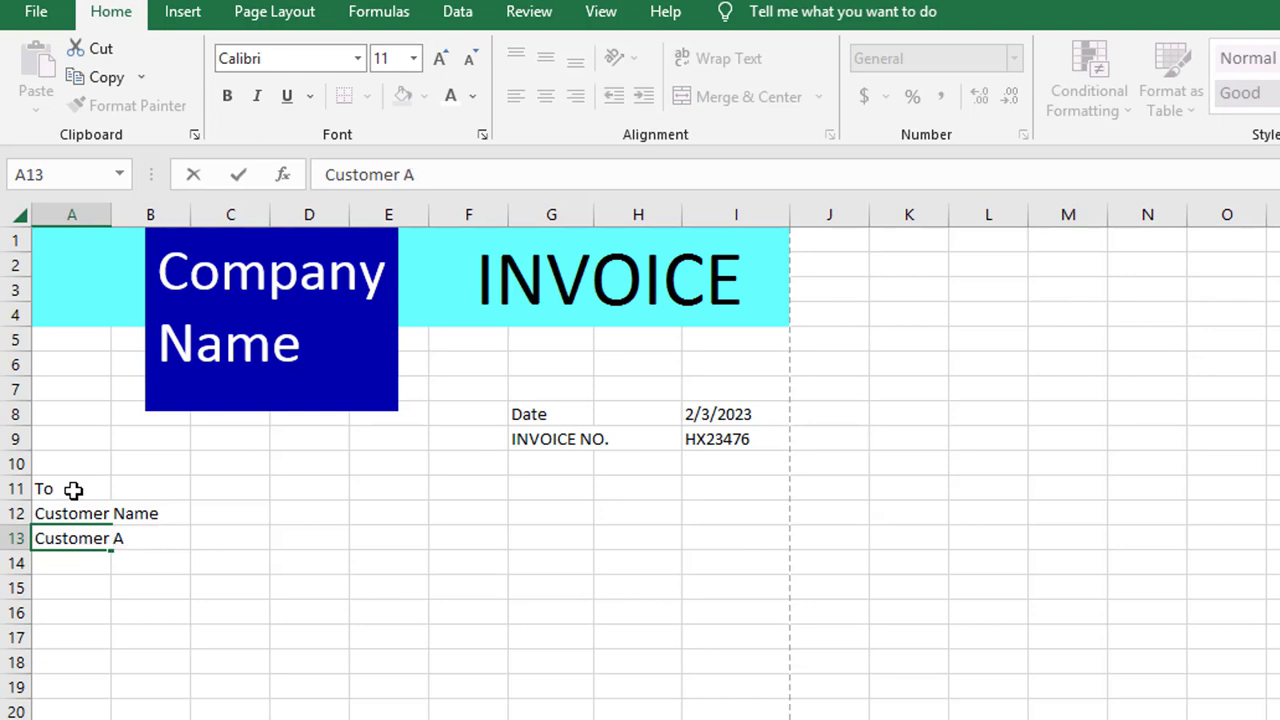
text(ddress)
key(Return)
text(Ph No.)
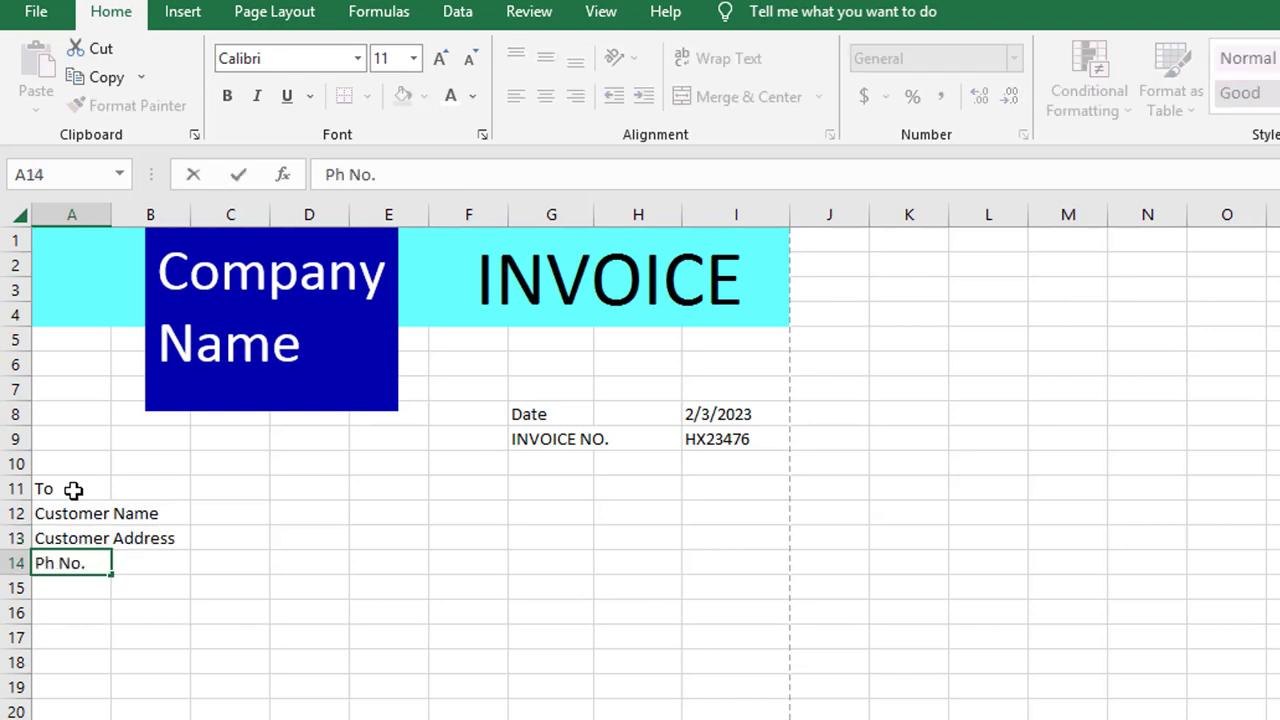
key(Return)
text(Email)
key(Tab)
drag(95, 508, 149, 585)
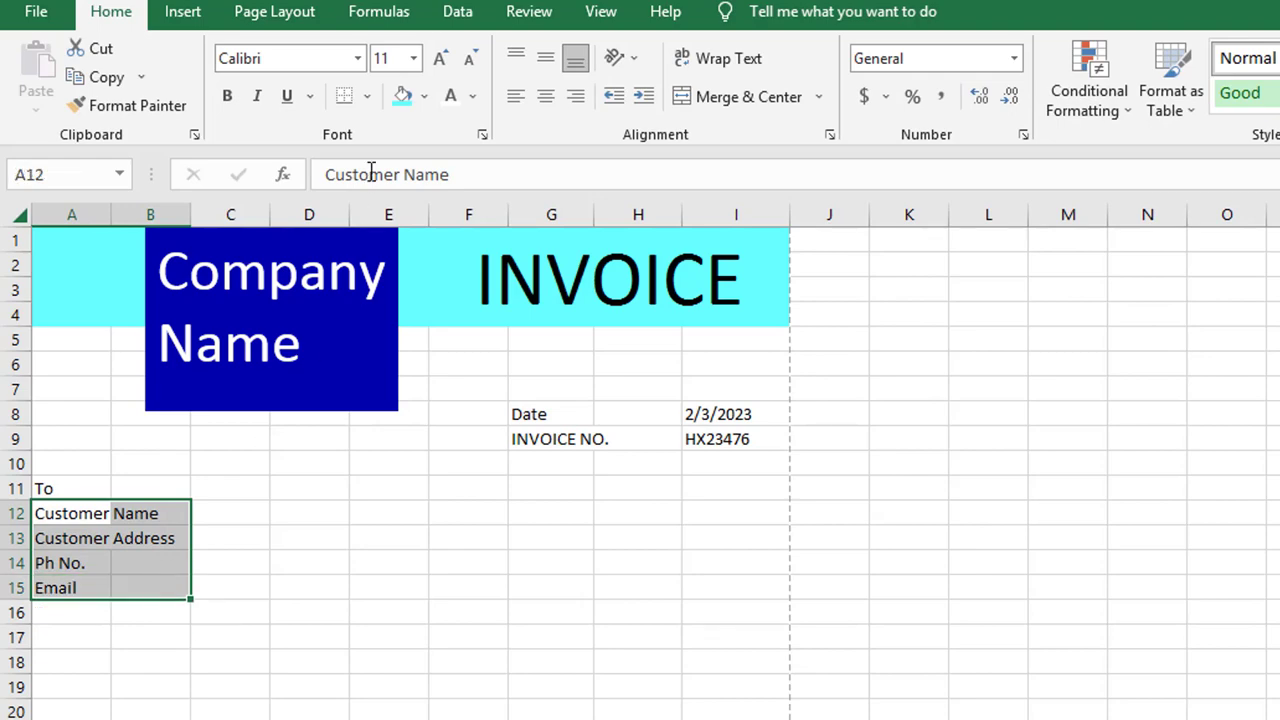
Set the border colour to dark blue and outline the label block A12:B15
click(369, 97)
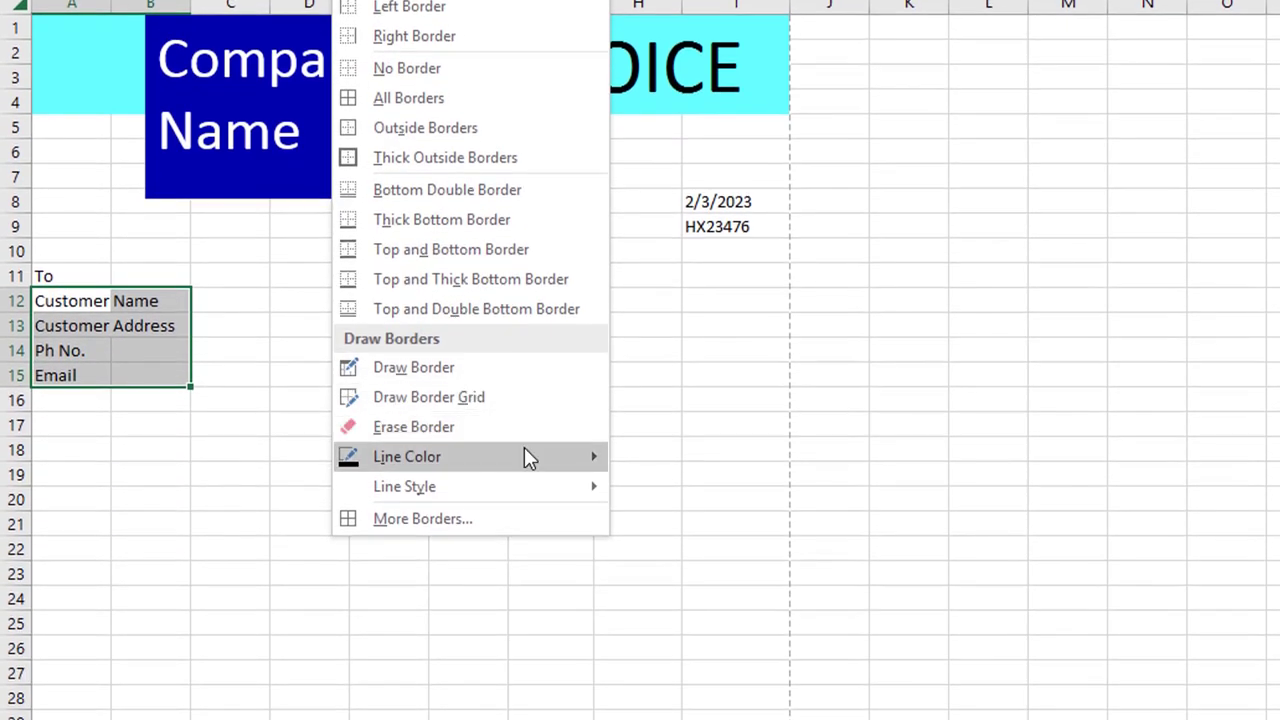
mouse_move(565, 667)
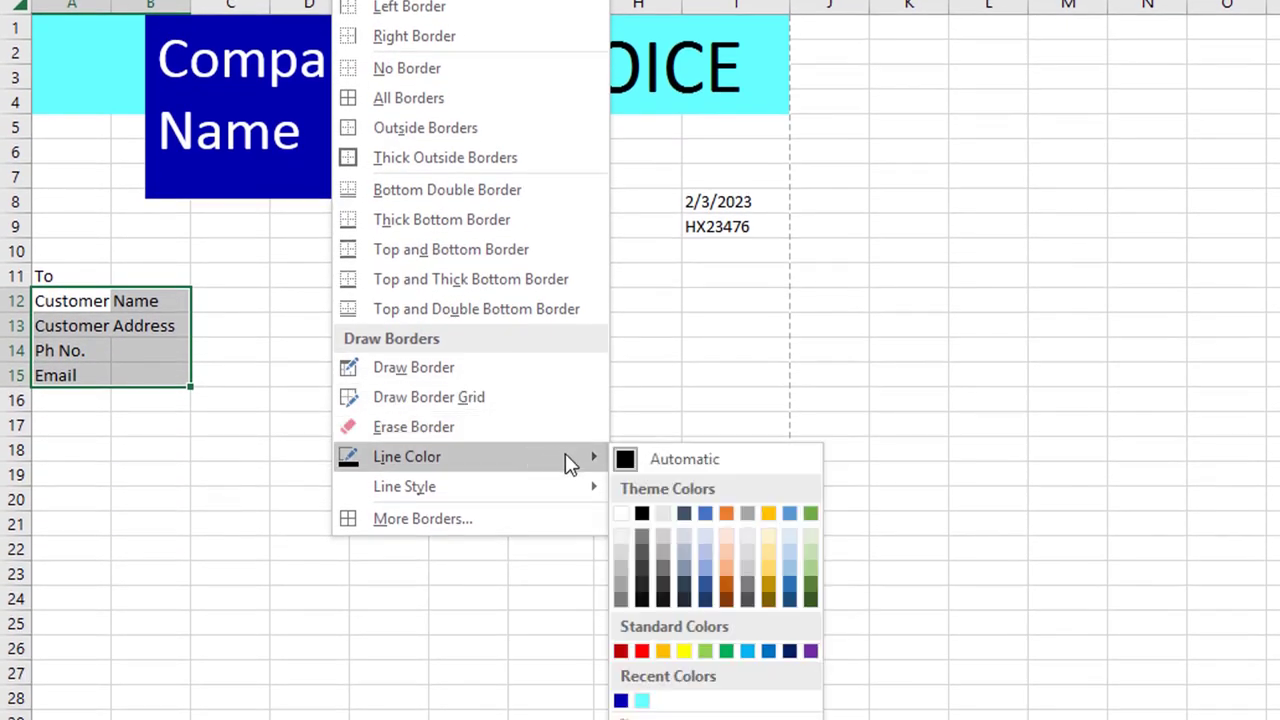
click(621, 702)
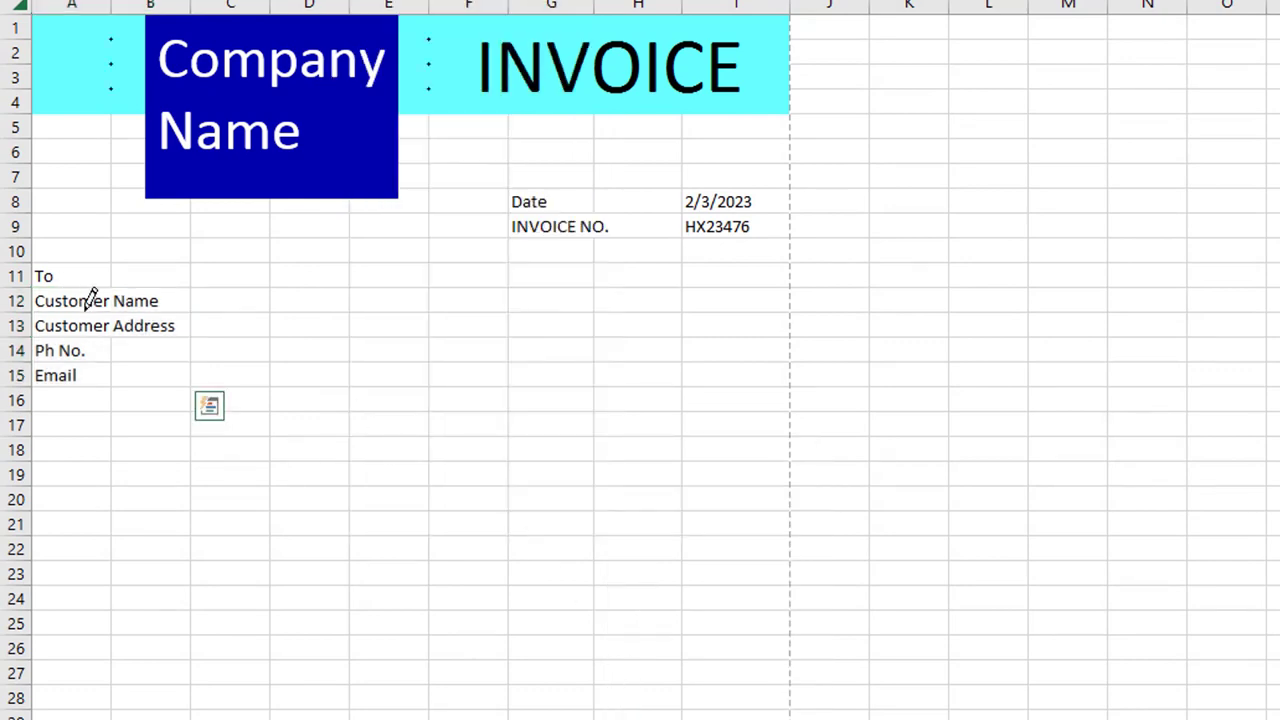
drag(88, 300, 152, 370)
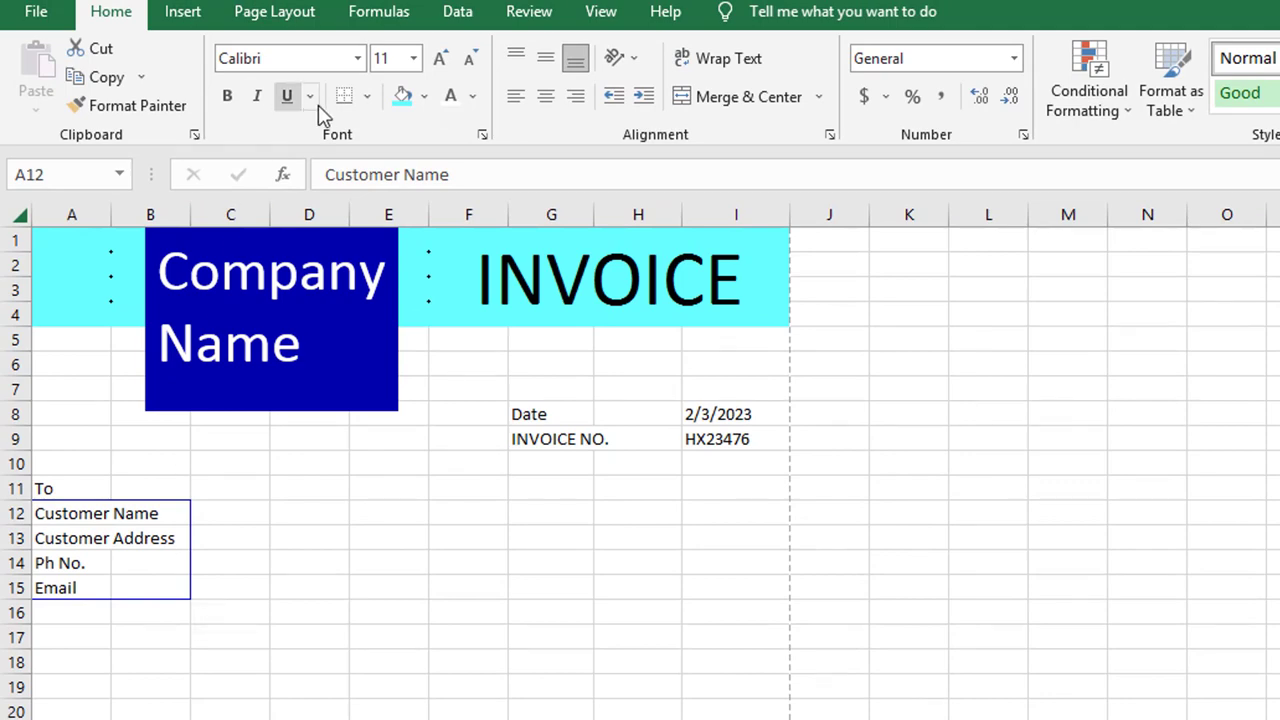
click(368, 97)
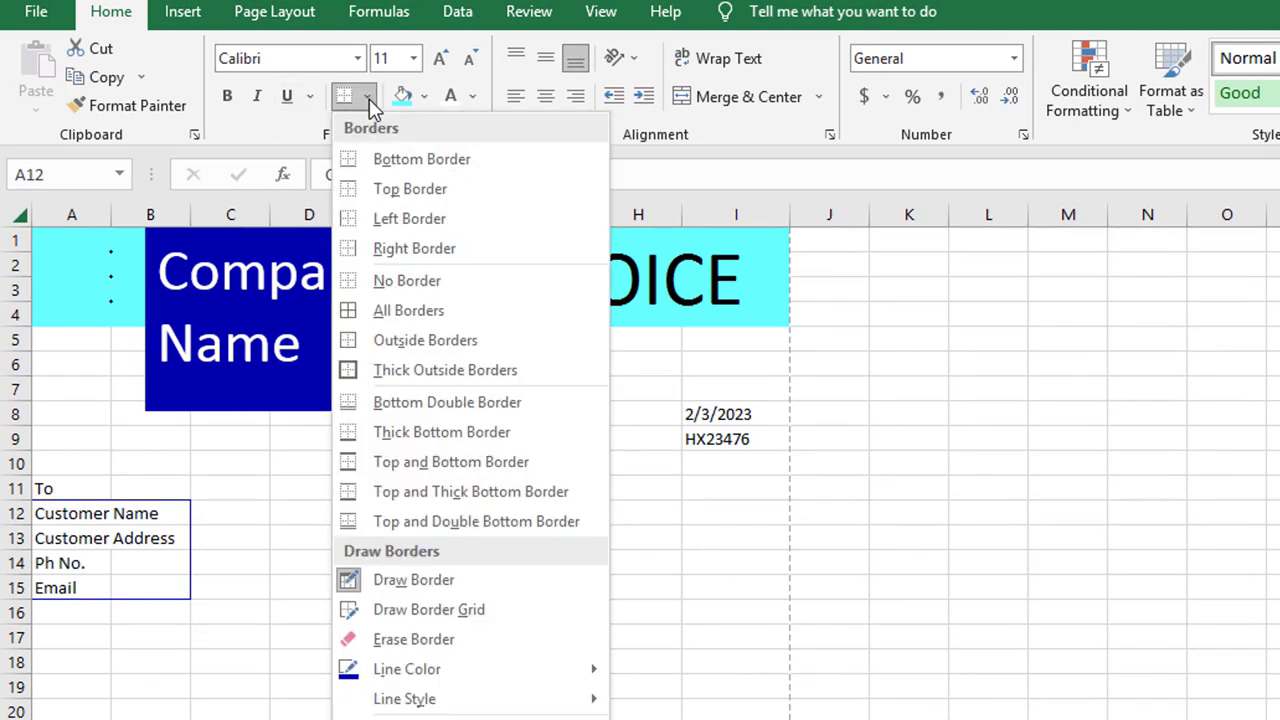
click(478, 342)
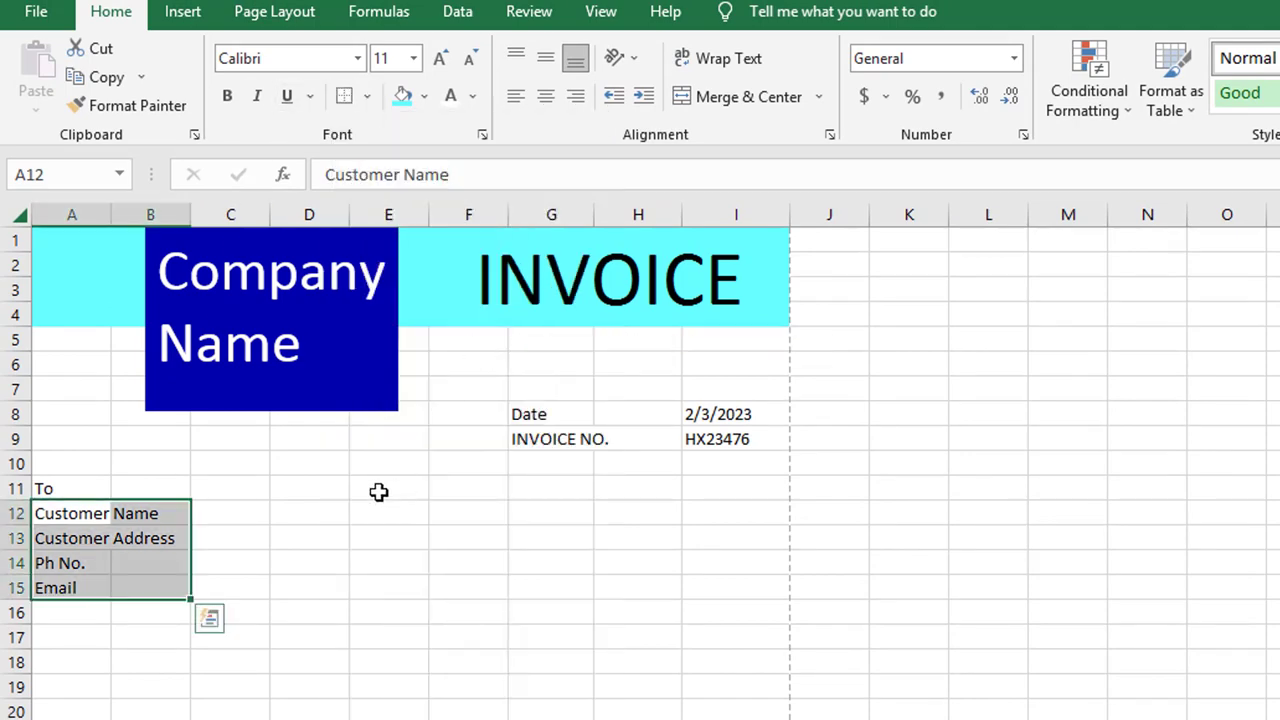
click(312, 531)
Add dark blue borders to the label rows and each entry row C12:I12 through C15:I15
drag(62, 530, 144, 537)
drag(63, 563, 165, 562)
click(343, 97)
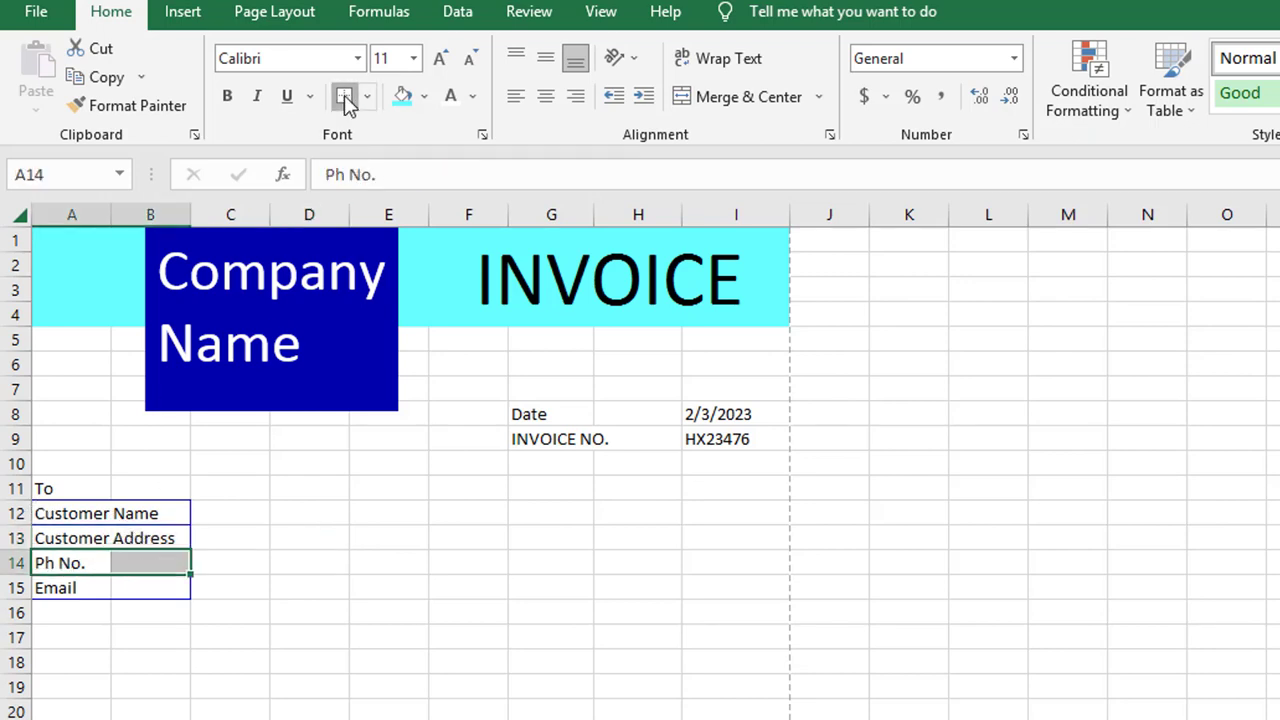
drag(234, 514, 748, 517)
click(343, 97)
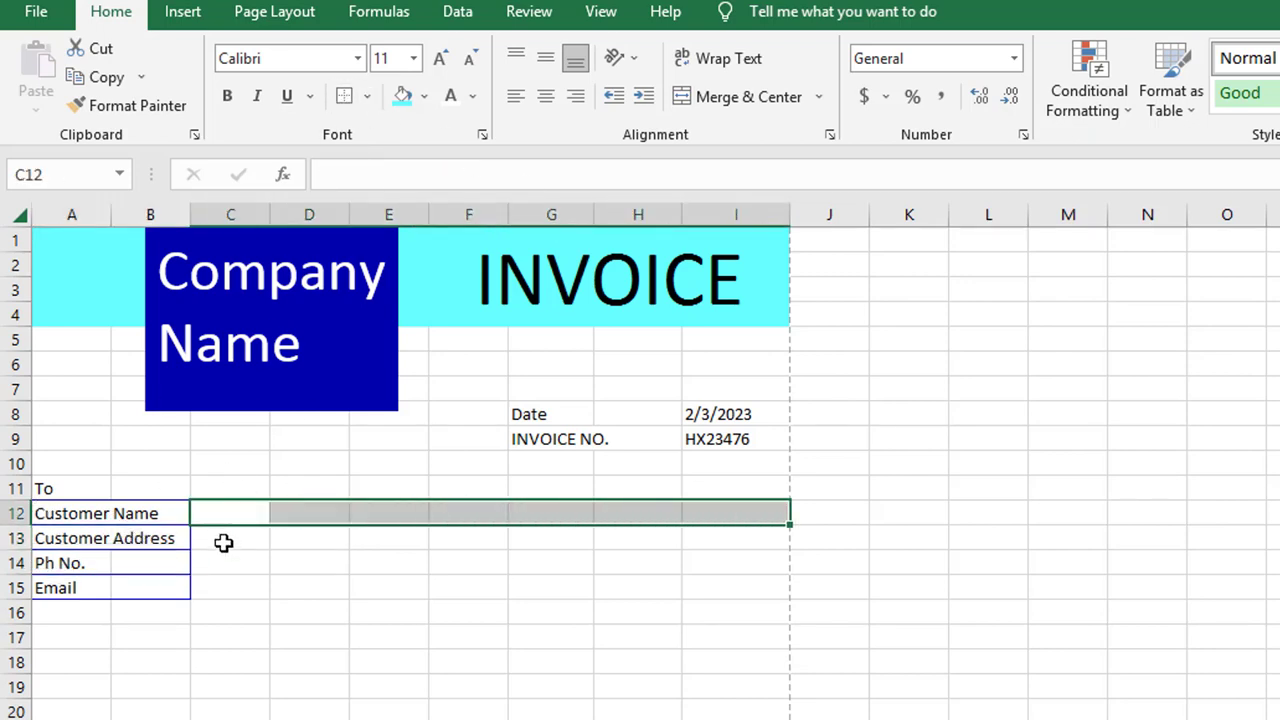
drag(223, 543, 740, 529)
click(343, 97)
drag(238, 565, 720, 563)
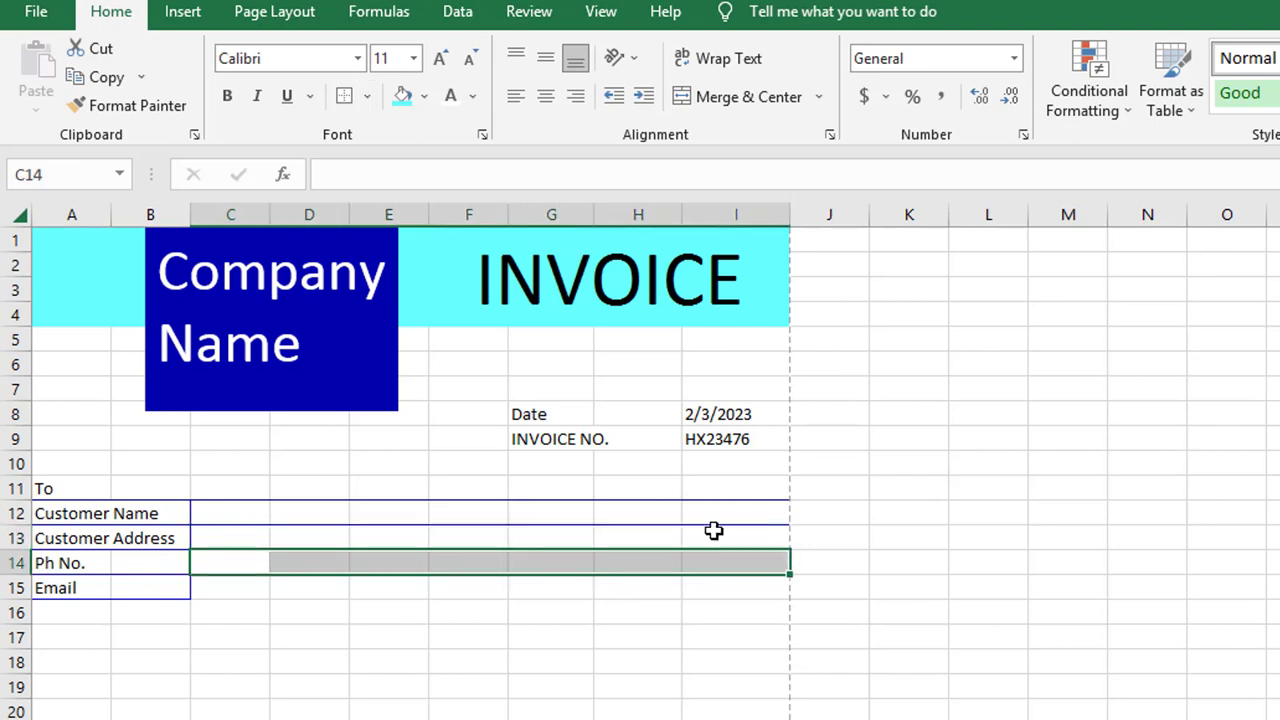
click(343, 97)
drag(225, 588, 740, 588)
click(343, 97)
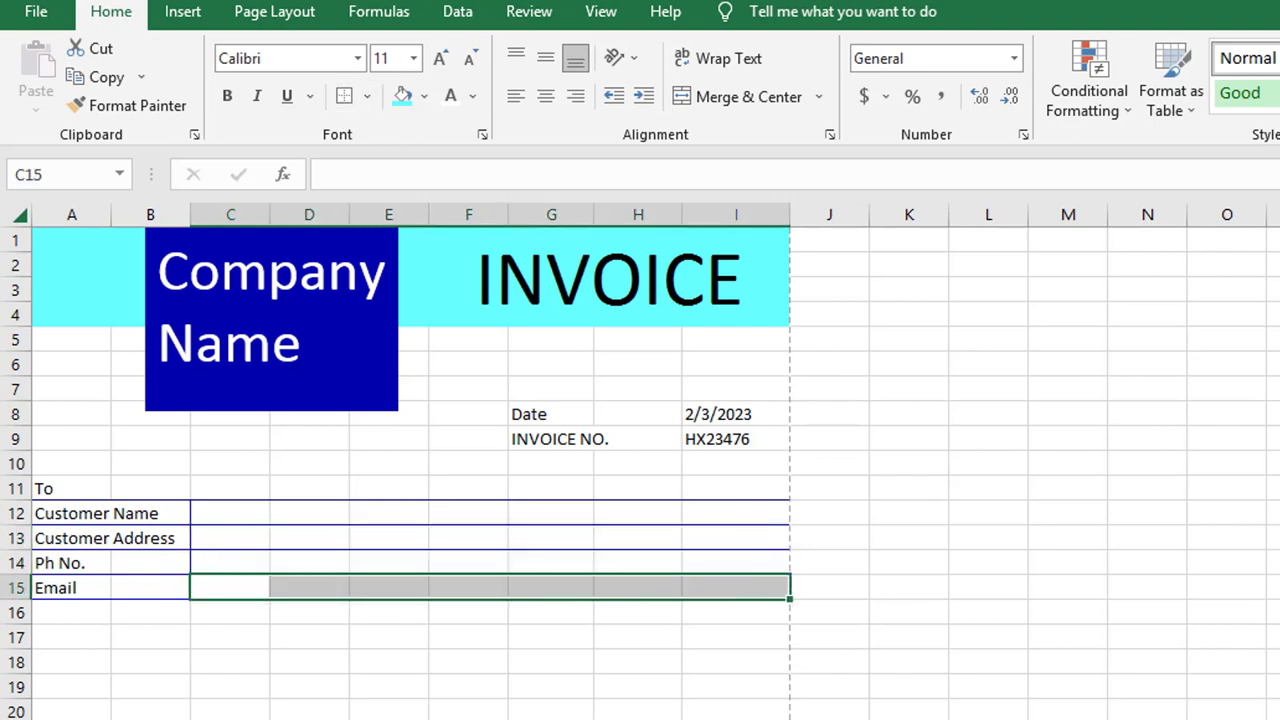
click(628, 661)
Enter the customer's full name, postal address, phone number and e-mail in C12:C15
click(241, 514)
text(John C)
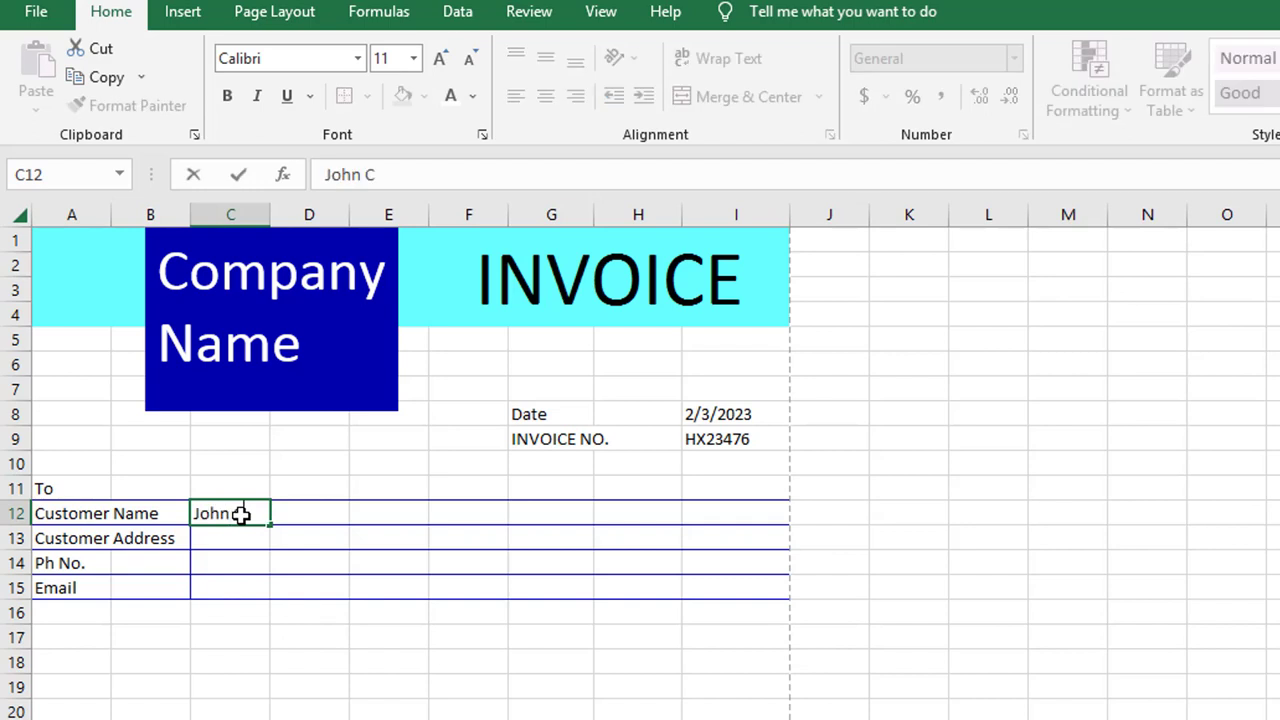
text(ena)
key(Return)
text(P.O BOX No)
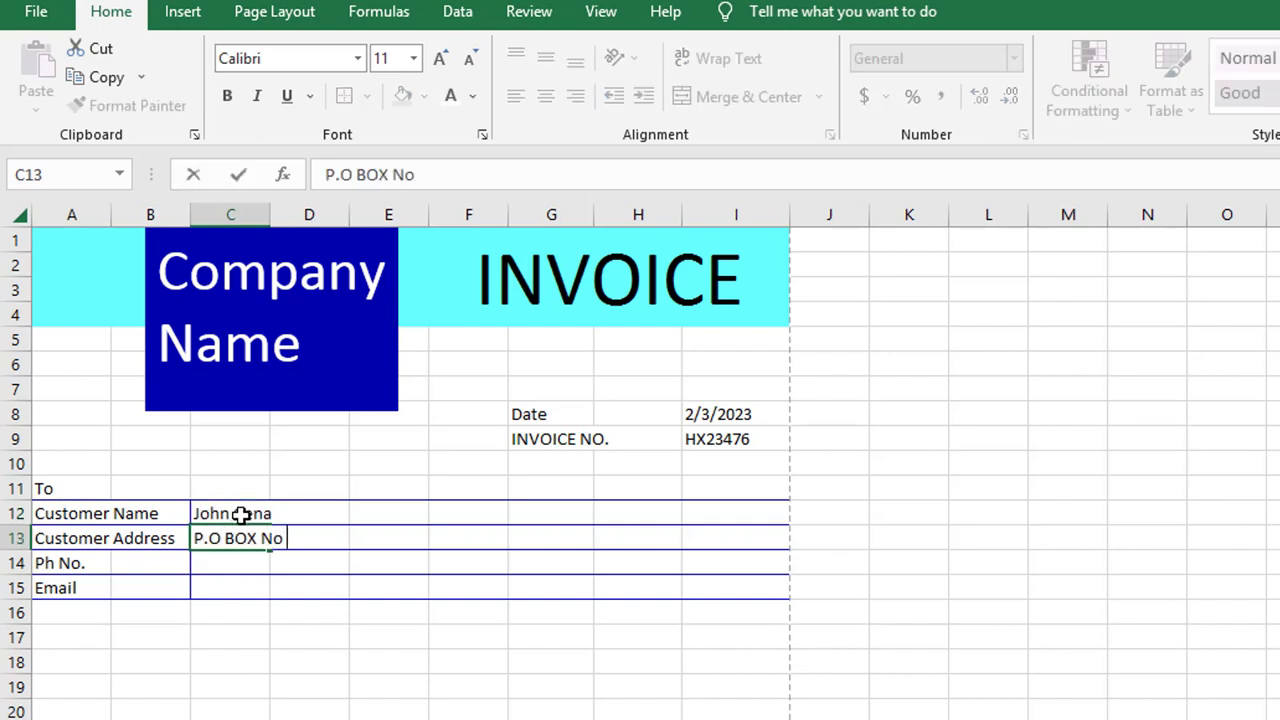
text( 000 000 xyz city zipcod)
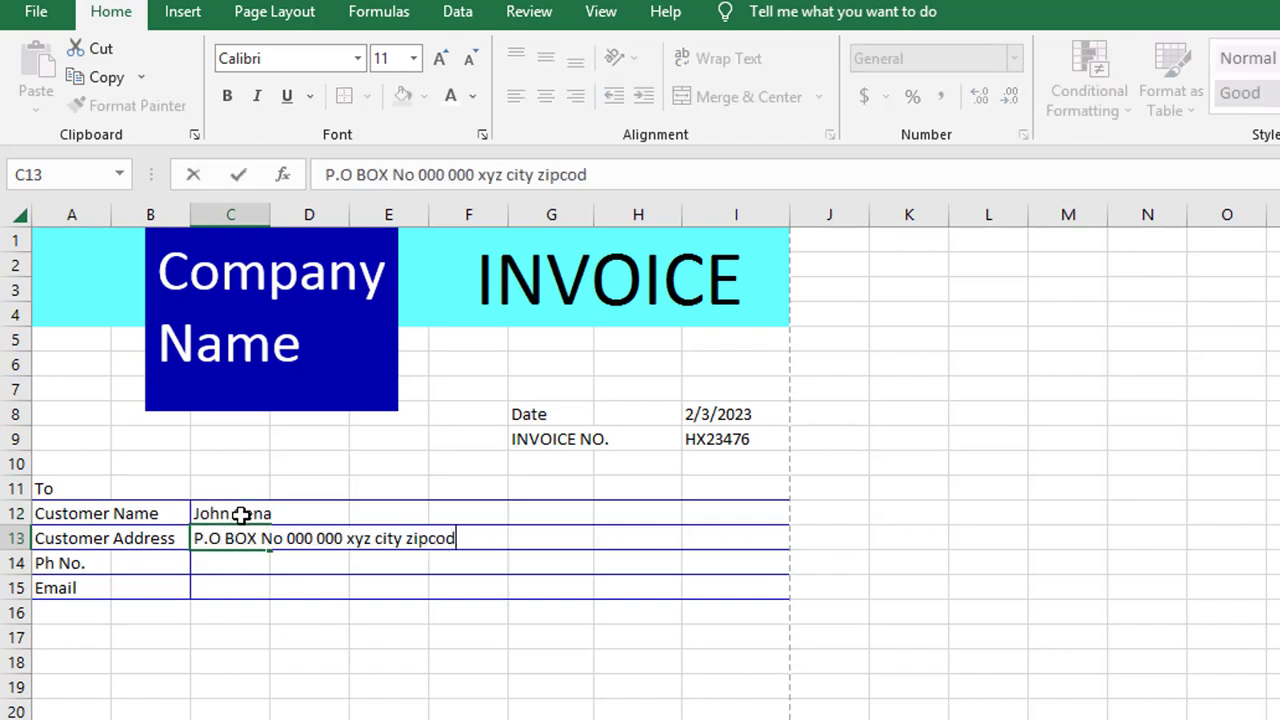
text(e (0000))
key(Return)
text(91 000 000 00)
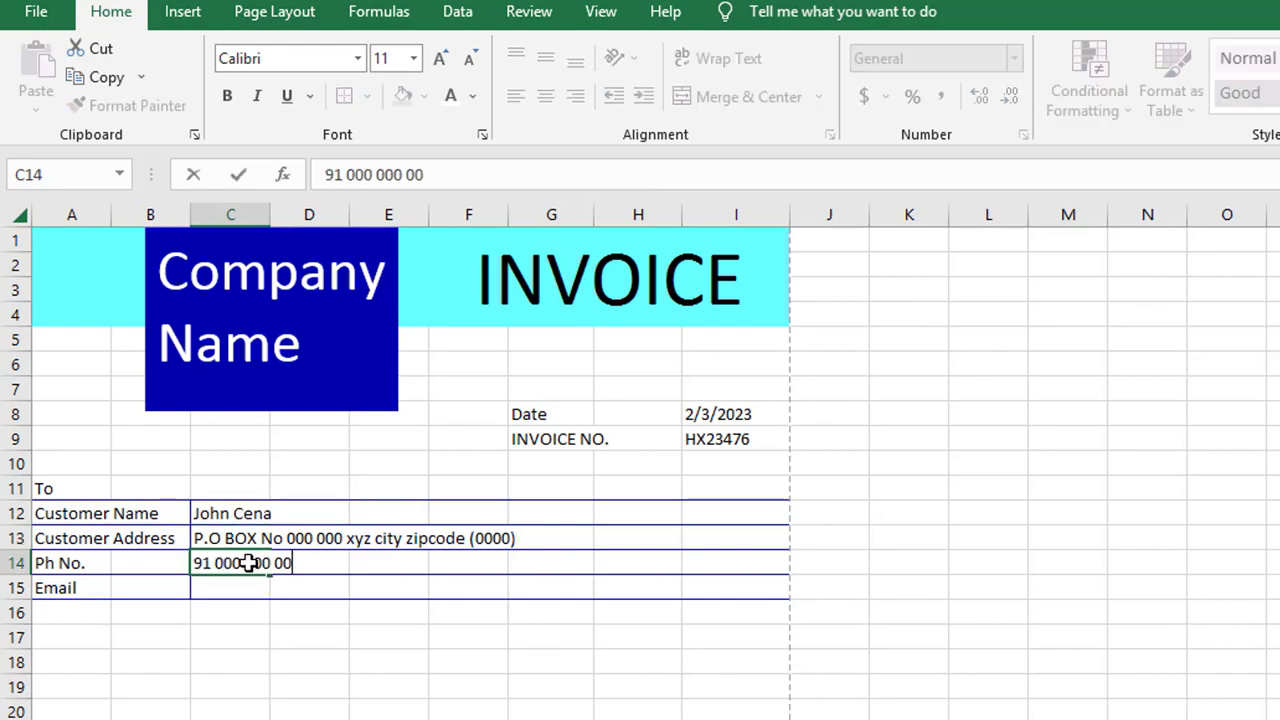
key(Return)
text(johncena@email.com)
click(406, 666)
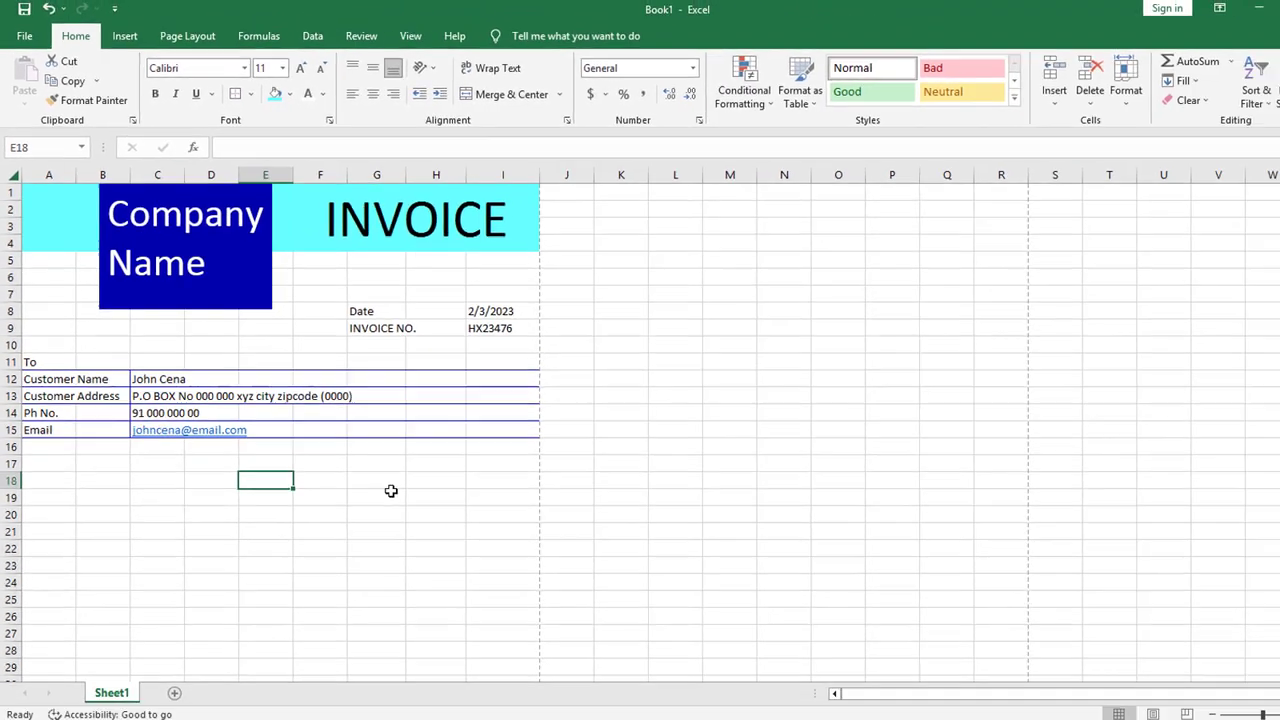
key(ctrl+p)
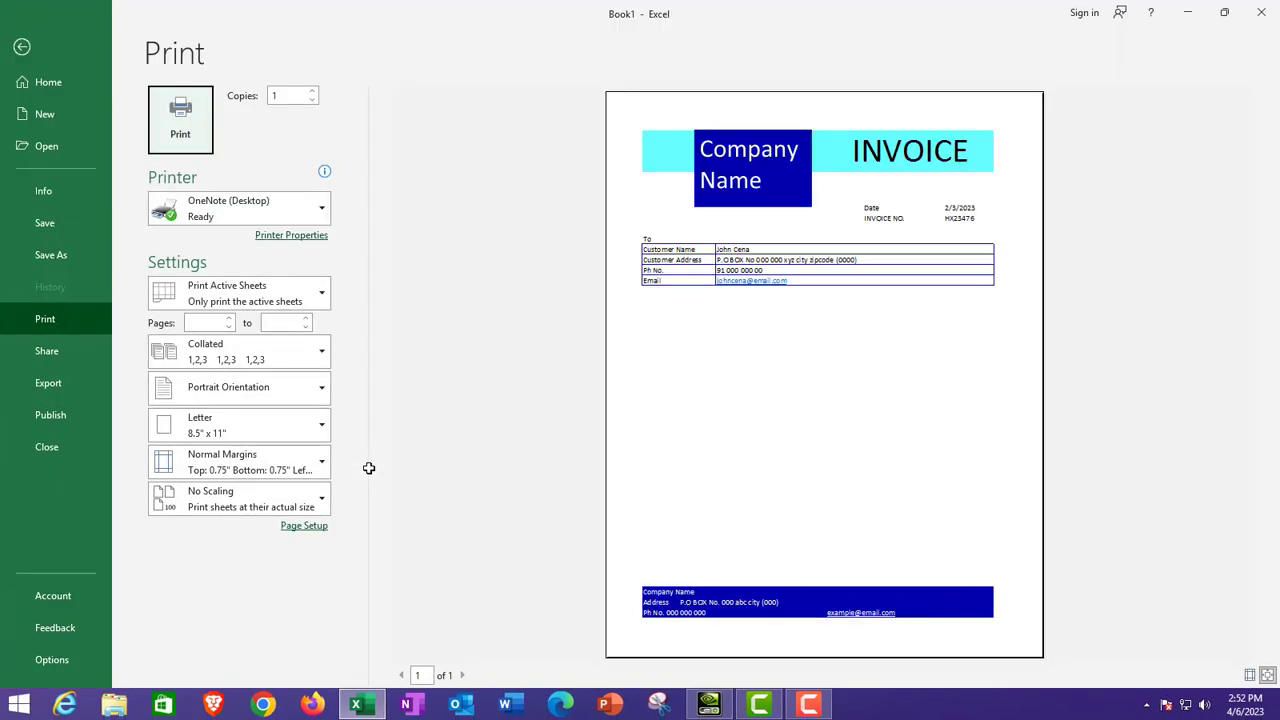
key(Escape)
scroll(369, 468, down, 1)
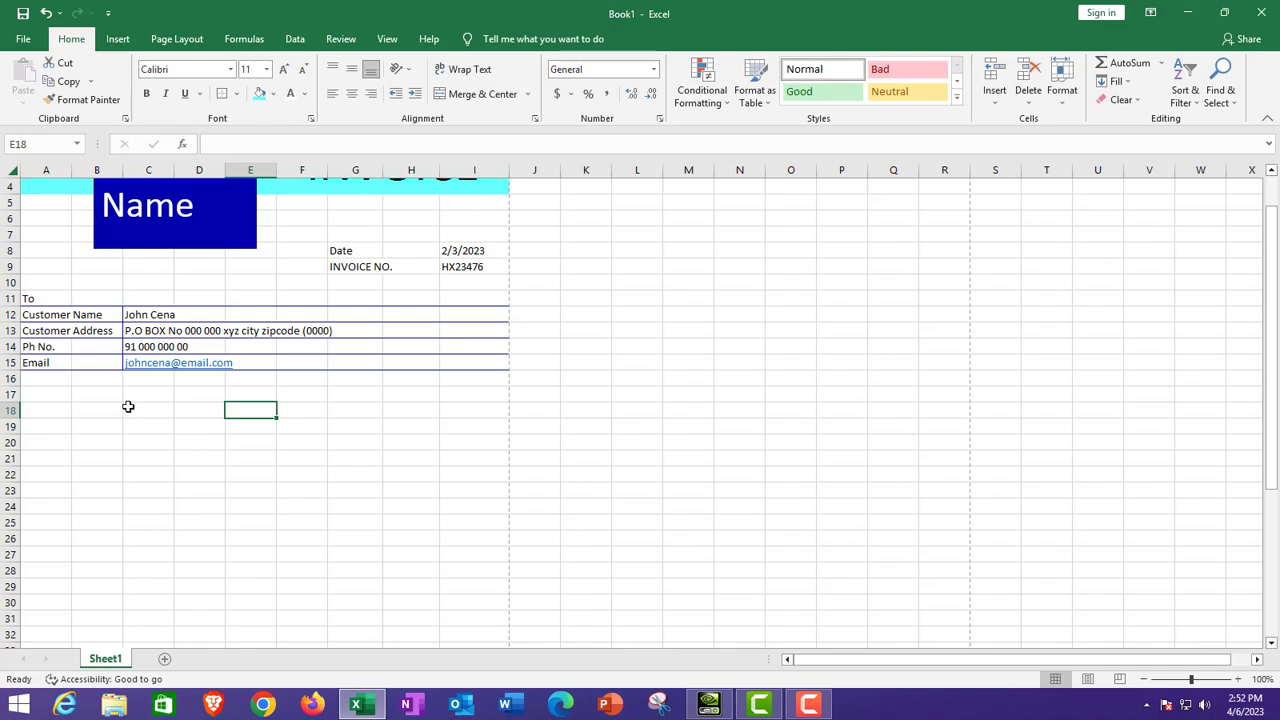
scroll(169, 423, down, 6)
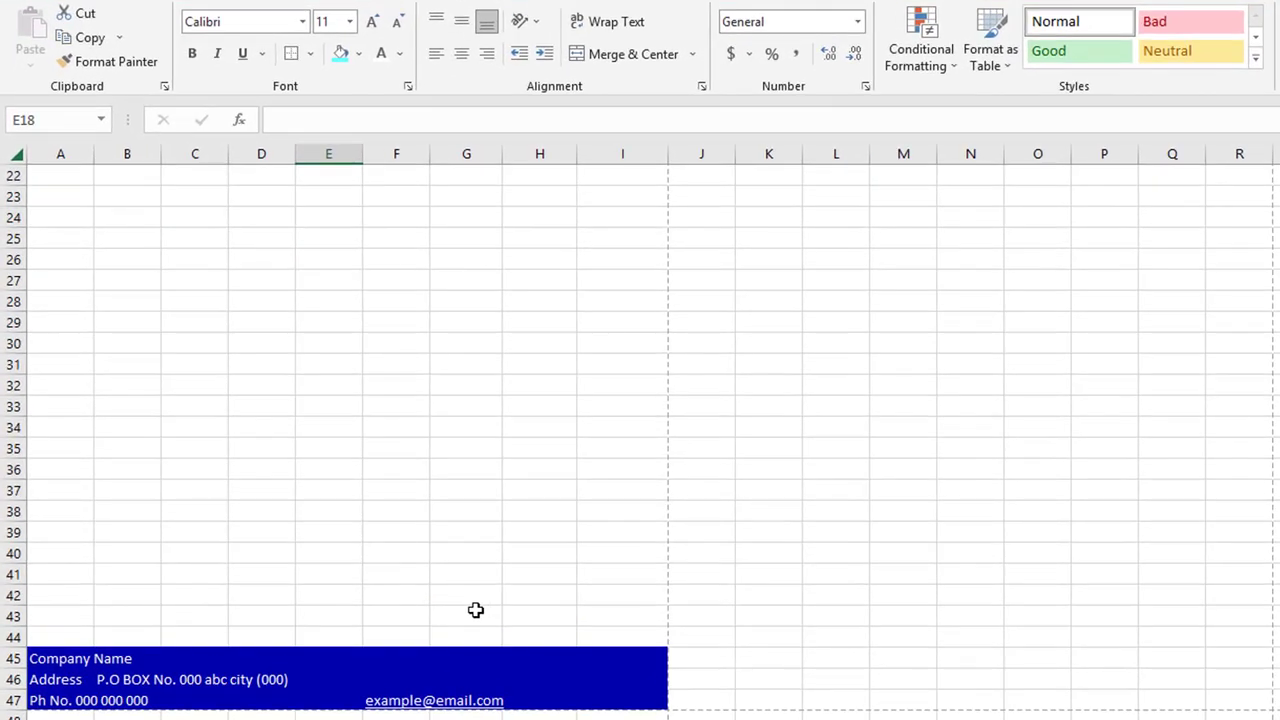
Merge H42:I43 for the total amount and F42:G43 for the Total label
drag(403, 544, 405, 561)
drag(531, 595, 603, 617)
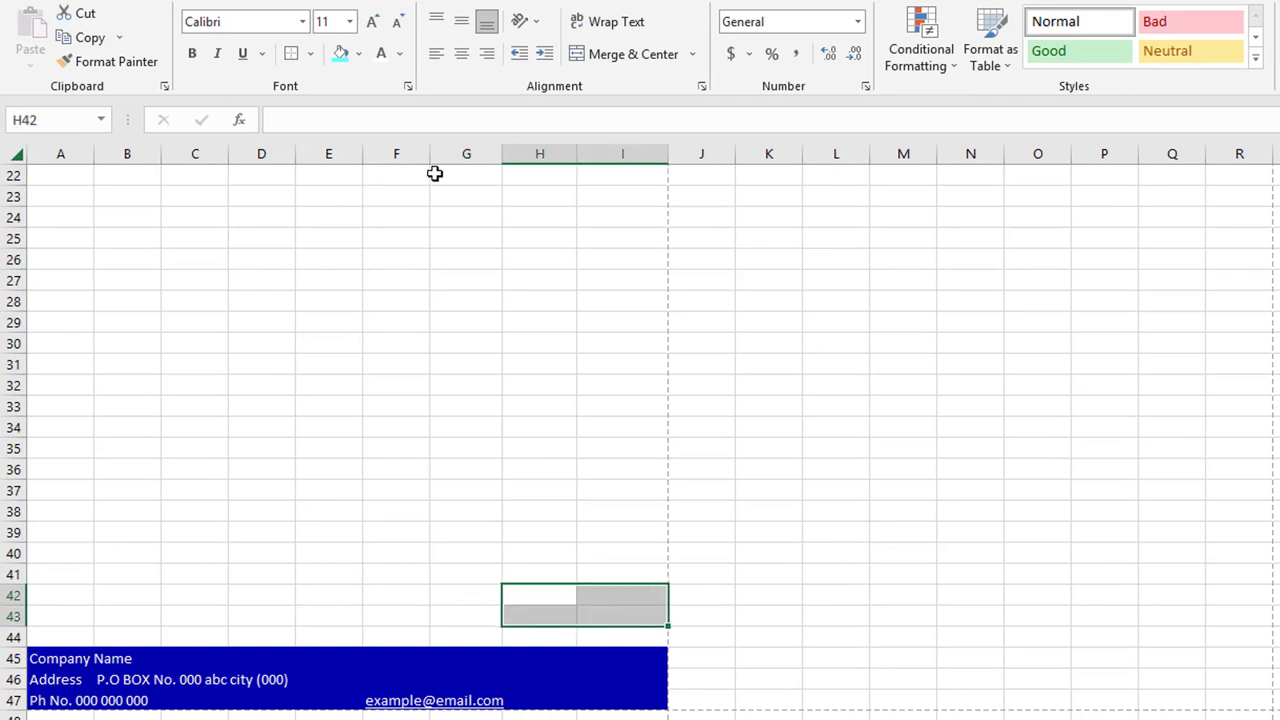
click(358, 53)
click(692, 54)
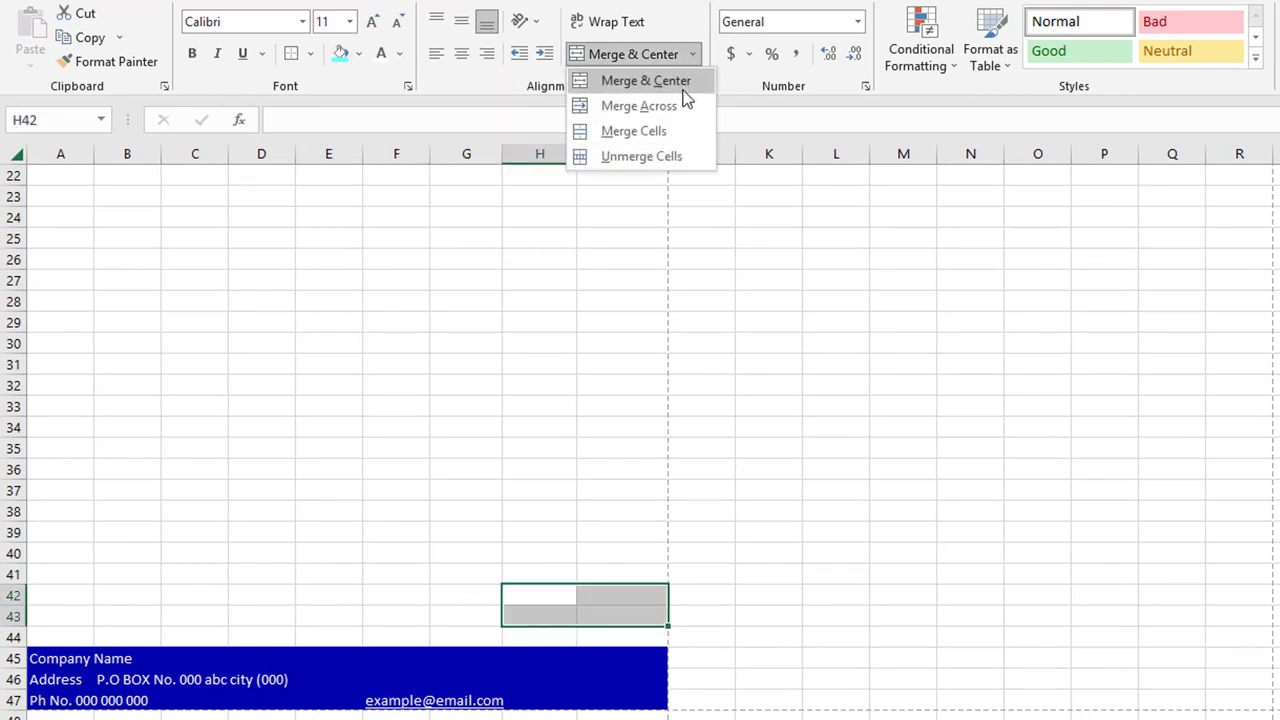
click(678, 134)
drag(462, 596, 419, 607)
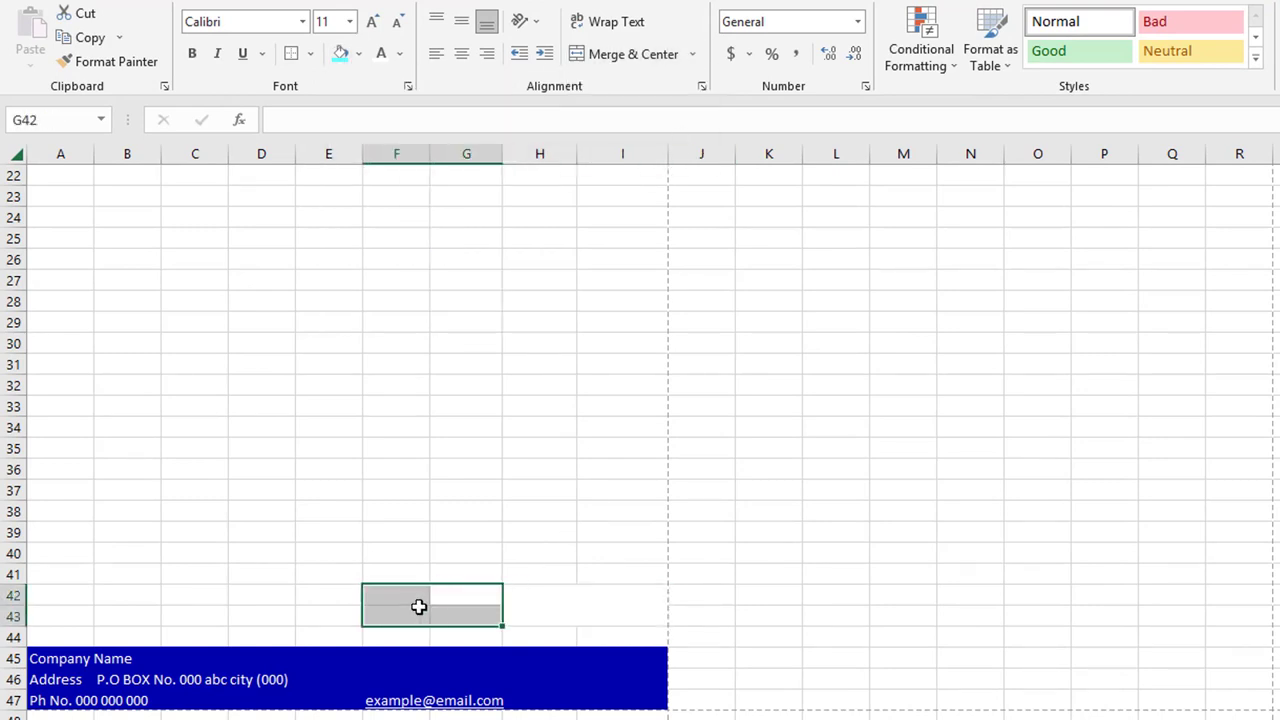
click(692, 54)
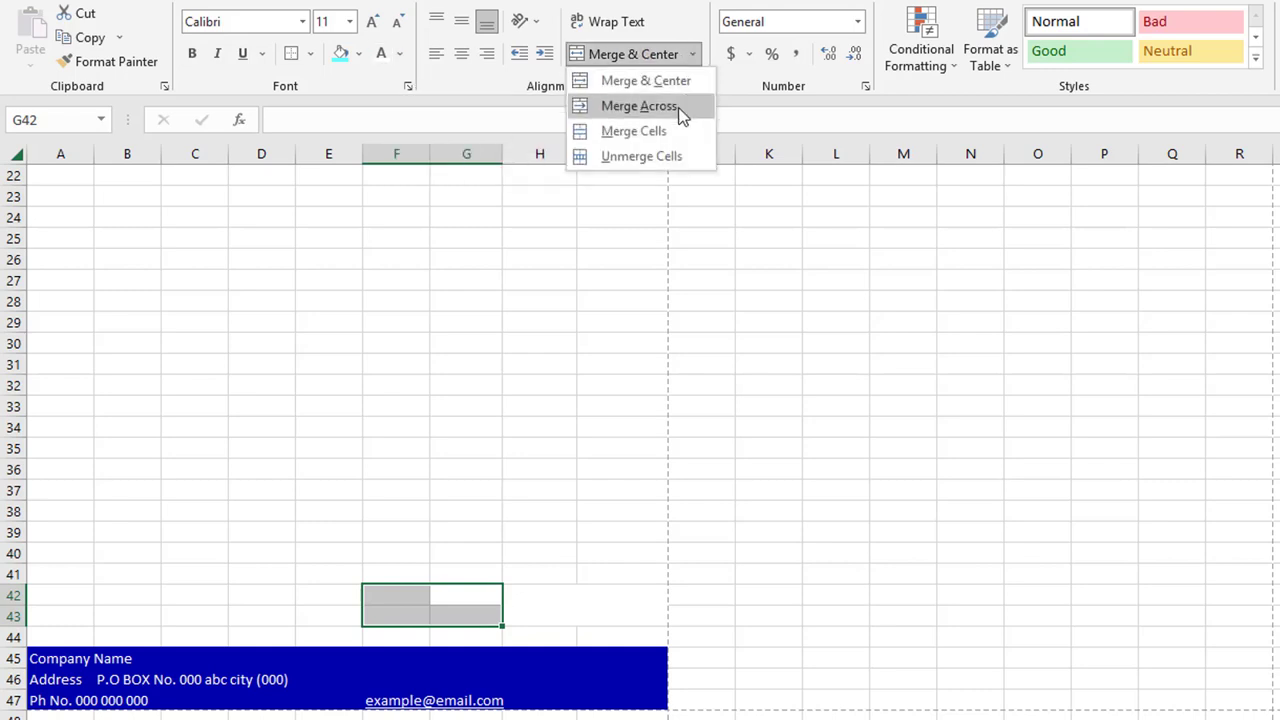
click(678, 132)
Enter 1 in the amount cell and 'Total' in F42, enlarged to 22 pt
click(551, 611)
text(1)
click(452, 610)
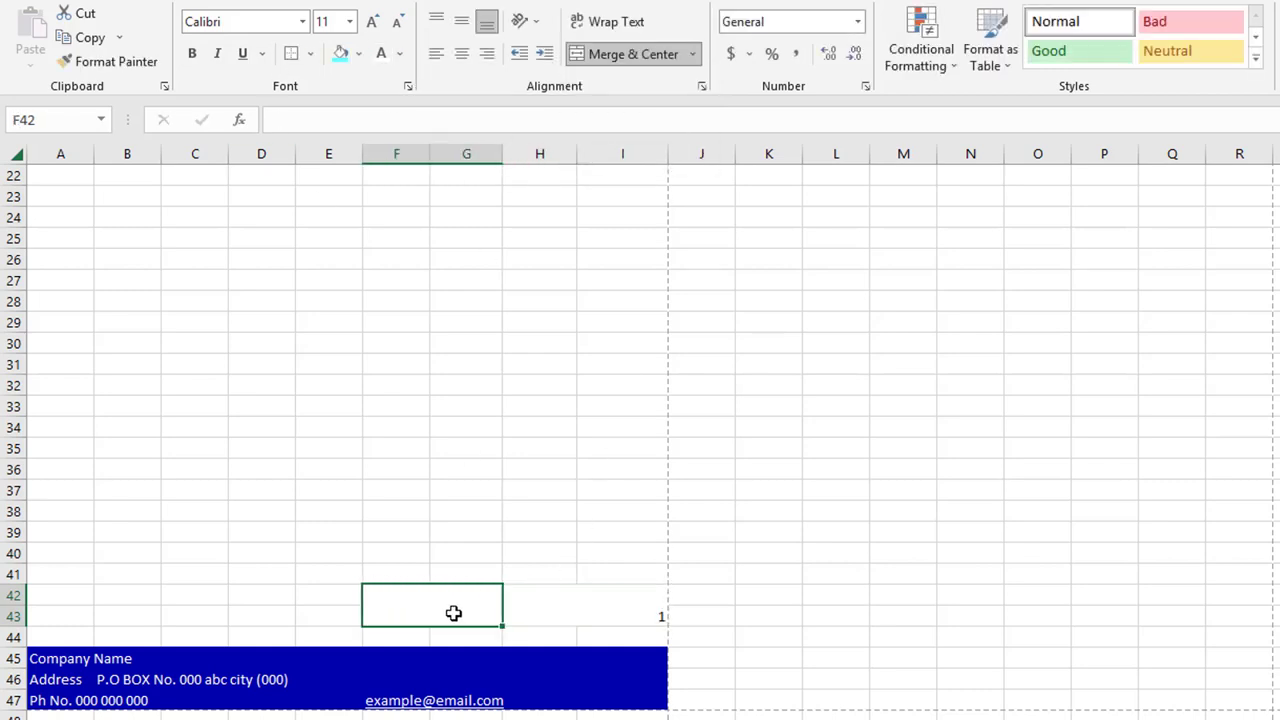
text(Total)
key(Tab)
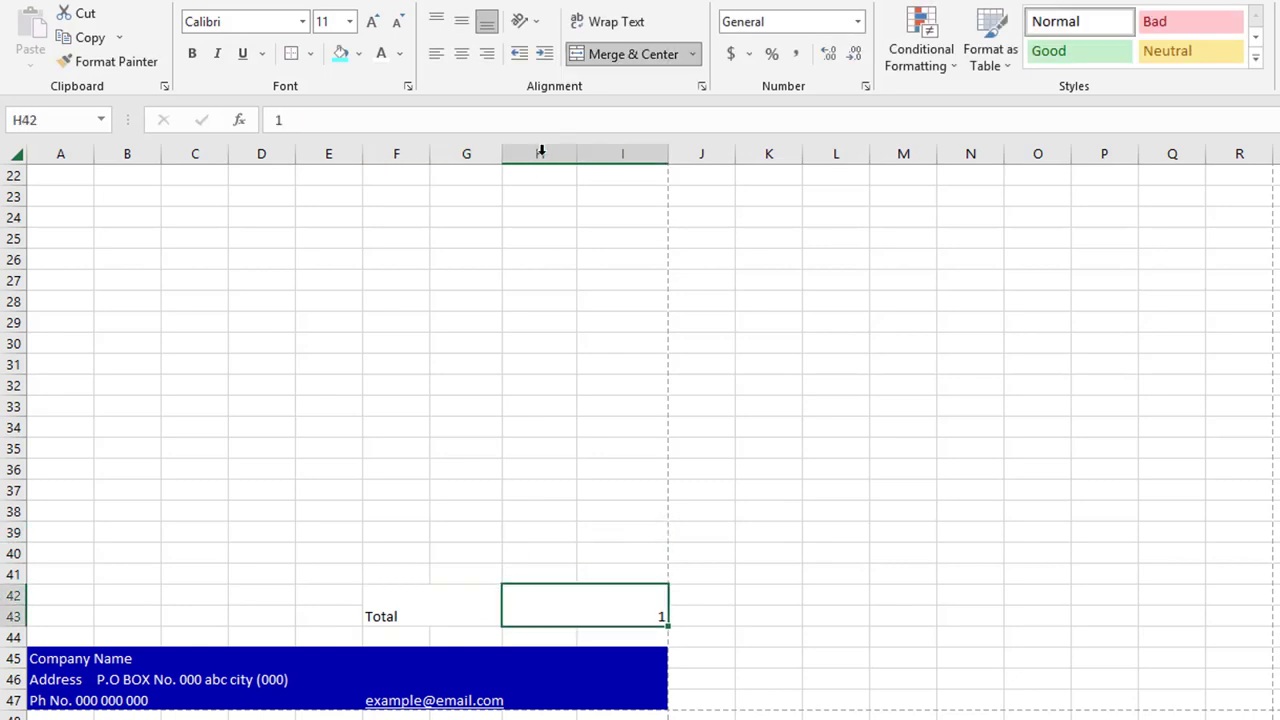
click(426, 603)
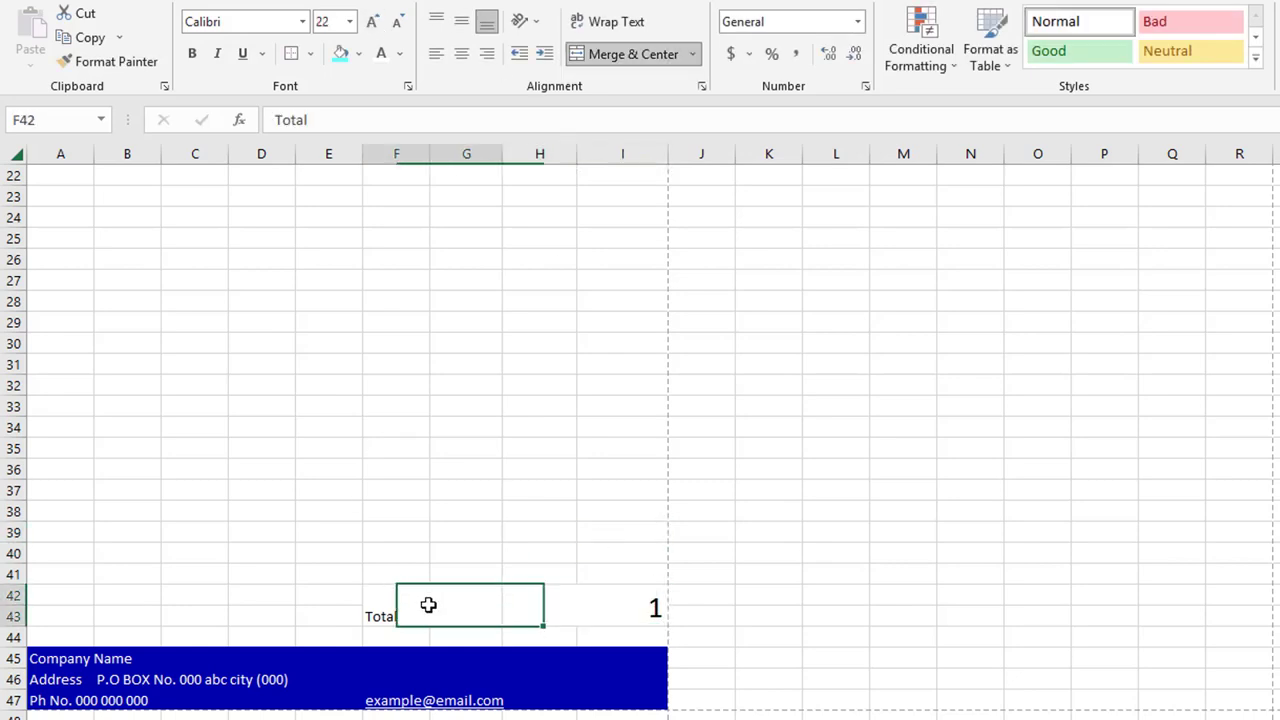
click(372, 21)
click(372, 21)
click(372, 21)
click(372, 21)
click(372, 21)
click(372, 21)
click(372, 21)
Fill the merged amount cell dark blue and the Total label cell cyan
click(610, 611)
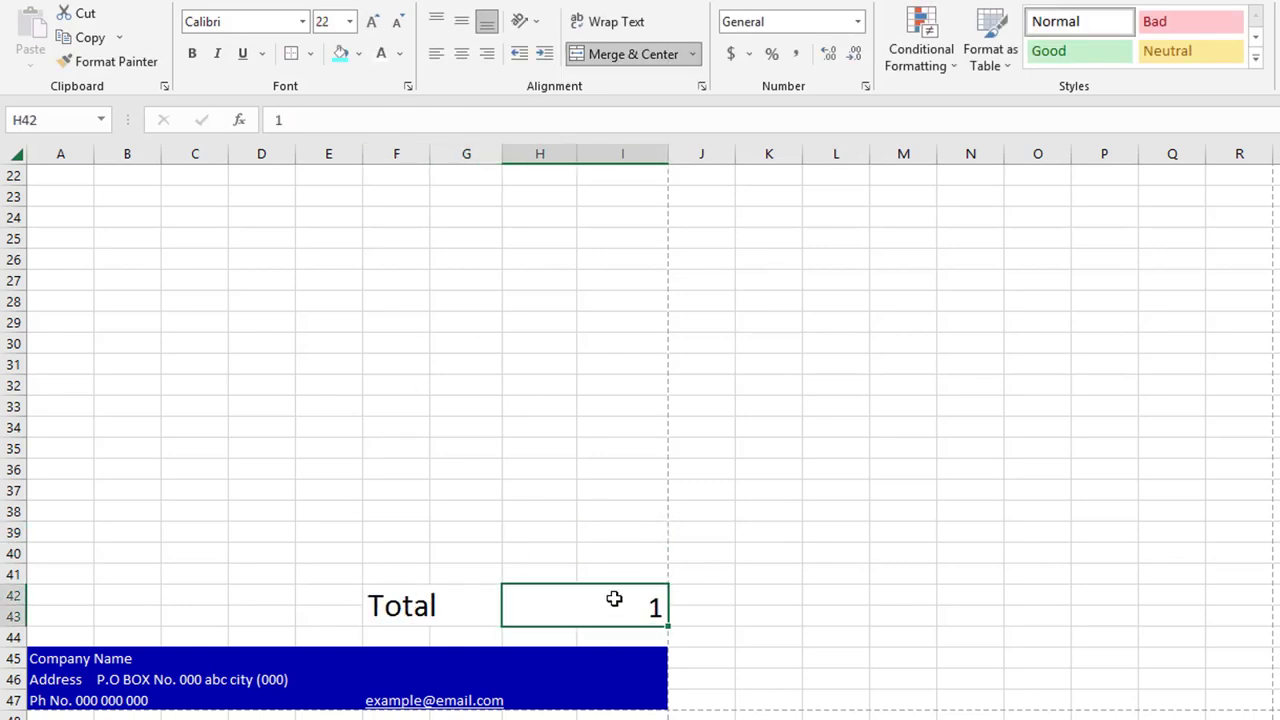
click(361, 54)
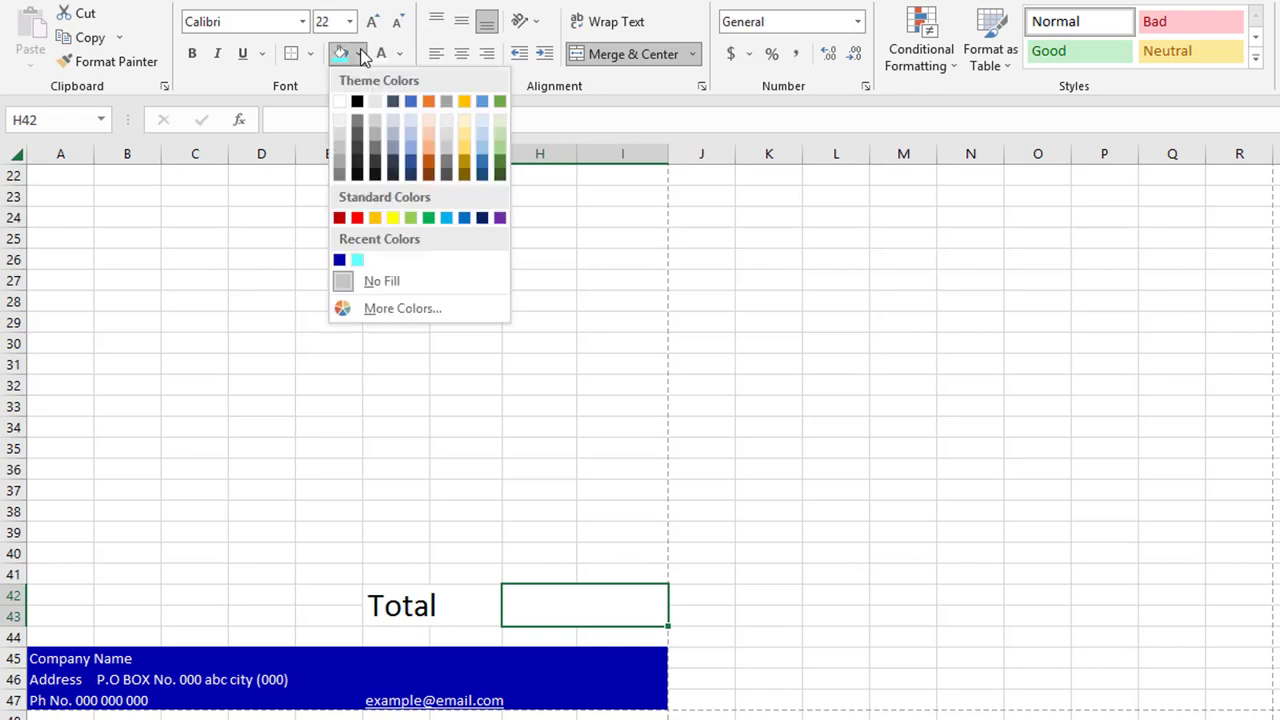
click(340, 258)
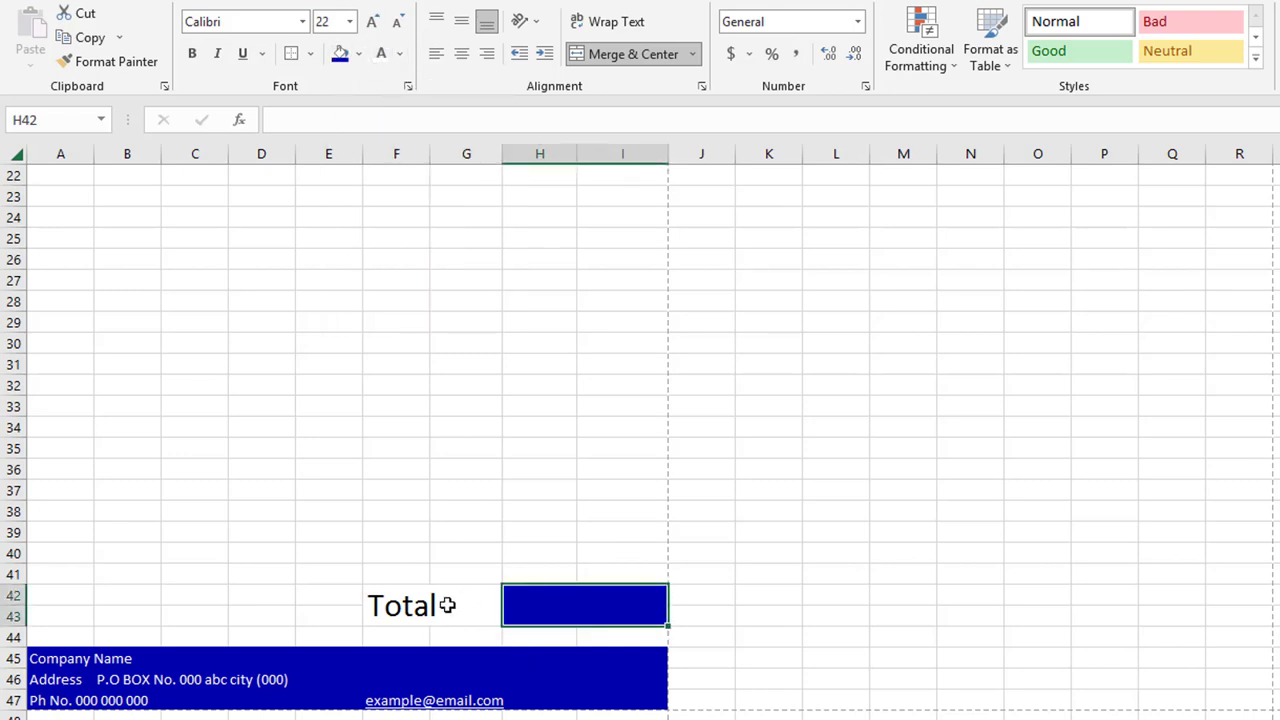
click(449, 603)
click(358, 54)
click(358, 262)
click(580, 490)
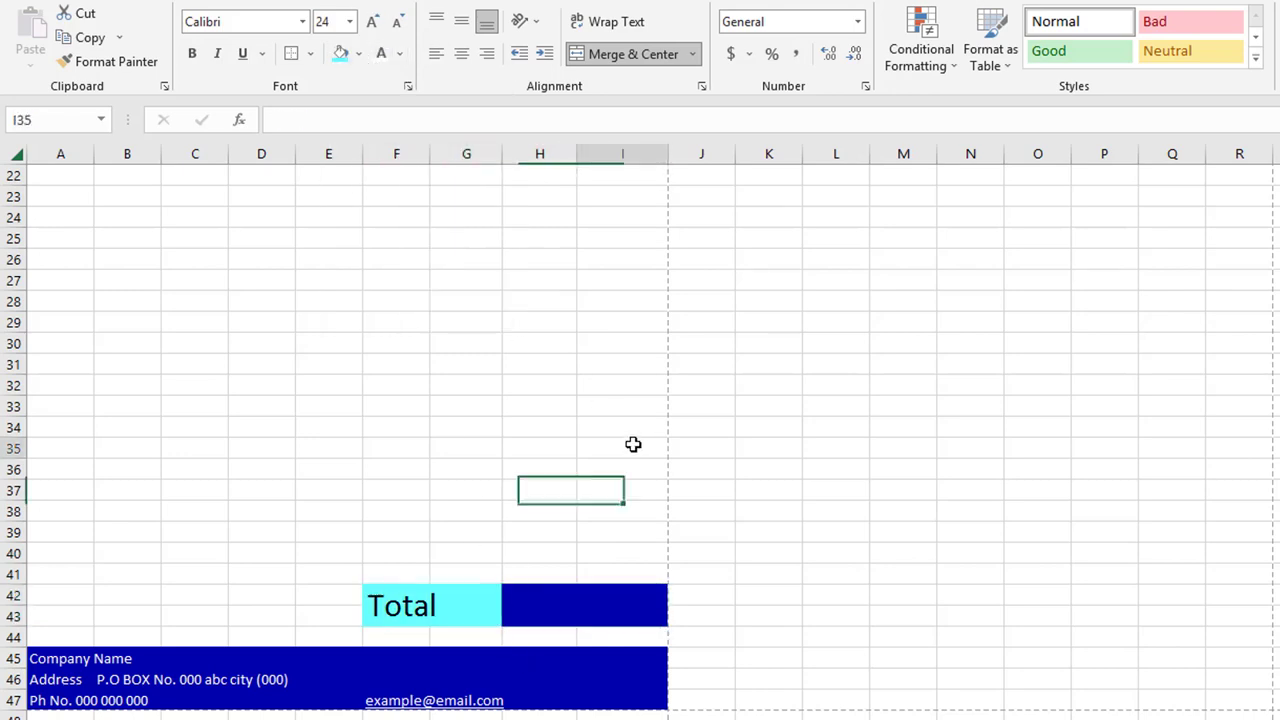
click(622, 448)
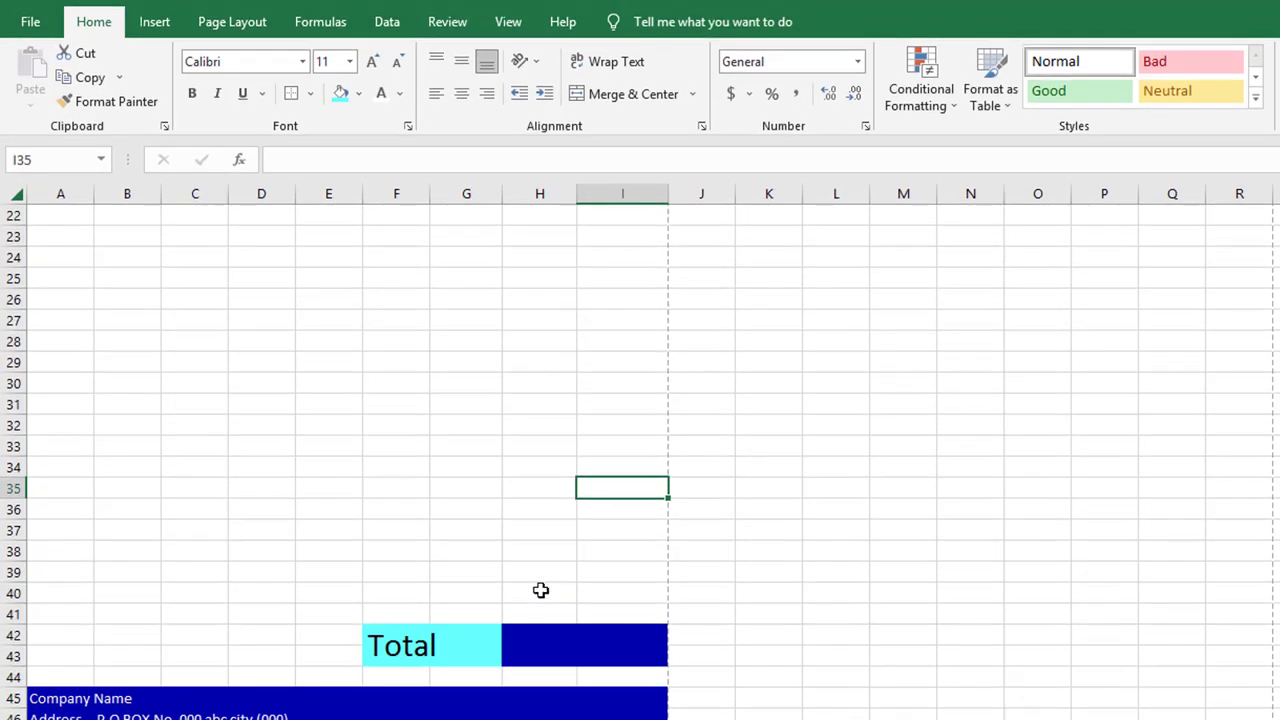
scroll(548, 593, up, 4)
Type the row 17 headings Amount, Qty, Rate, Sr No. and Product
click(617, 365)
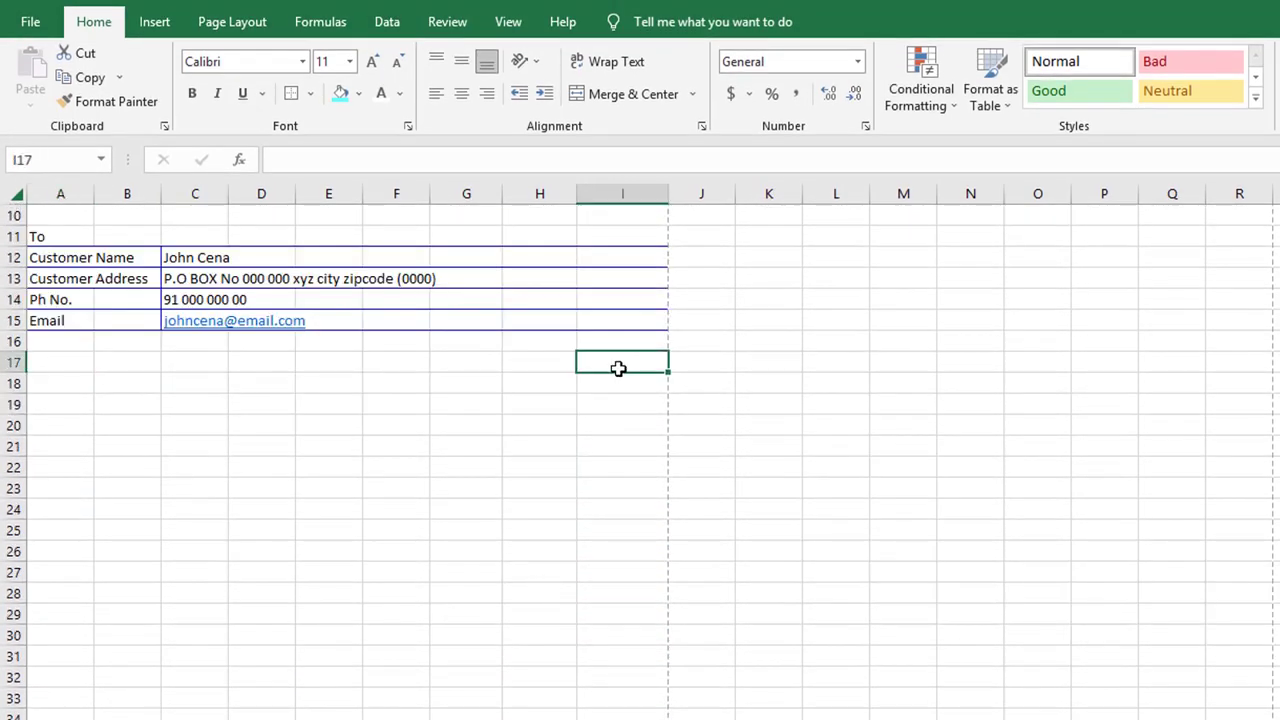
text(Amount)
click(540, 368)
text(Qty)
click(466, 362)
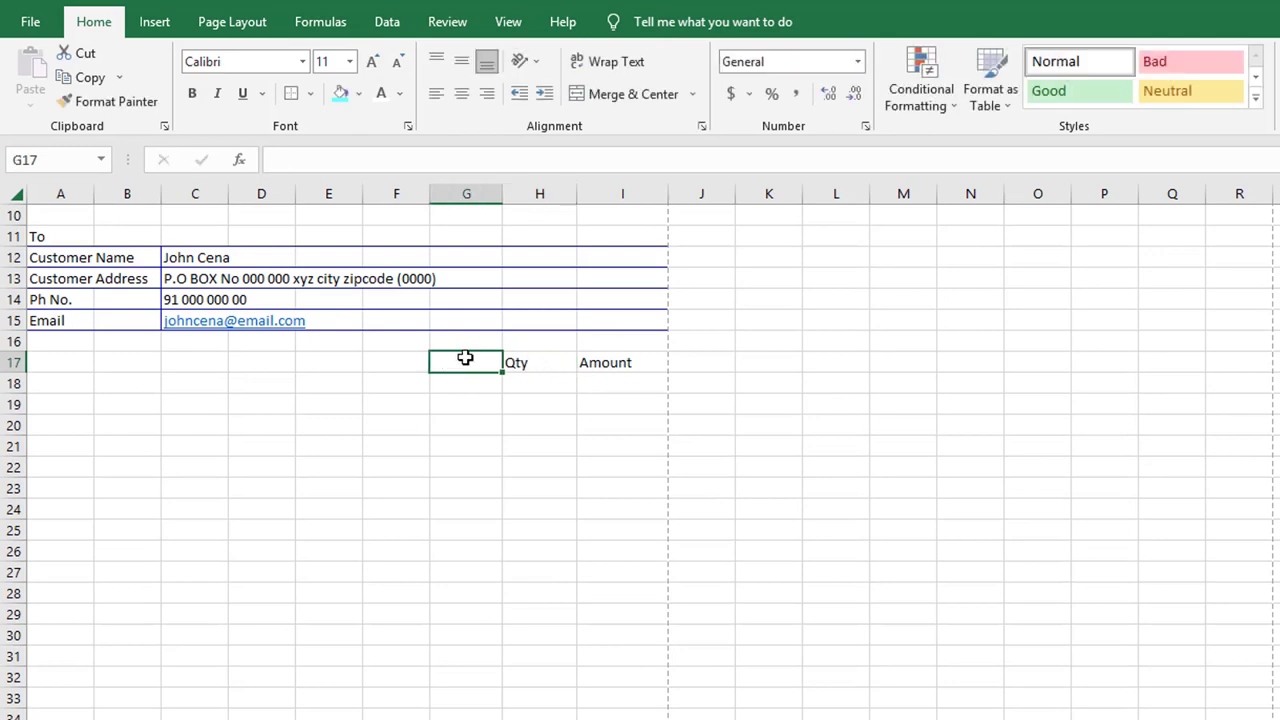
text(Rate)
click(68, 365)
text(Sr No.)
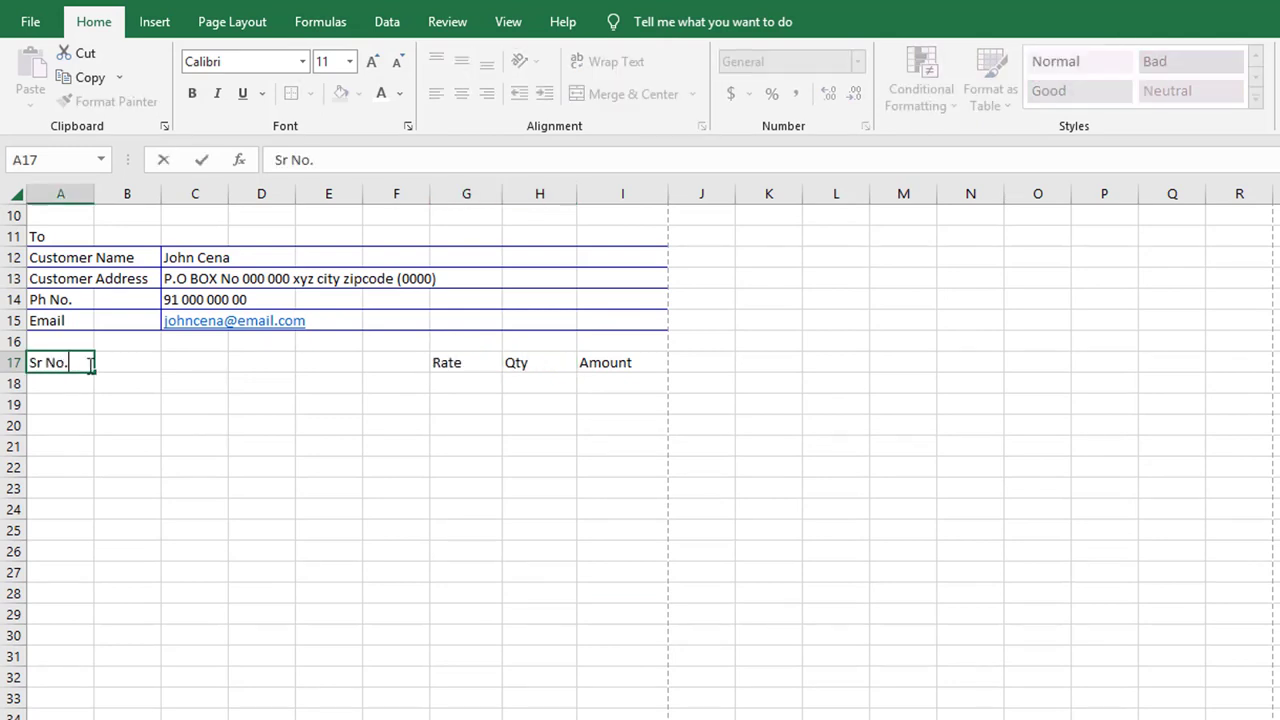
click(134, 363)
text(Product/Service)
Merge B17:F17 and B18:F18, then fill the merged product cell down to row 36
drag(133, 365, 391, 363)
click(690, 95)
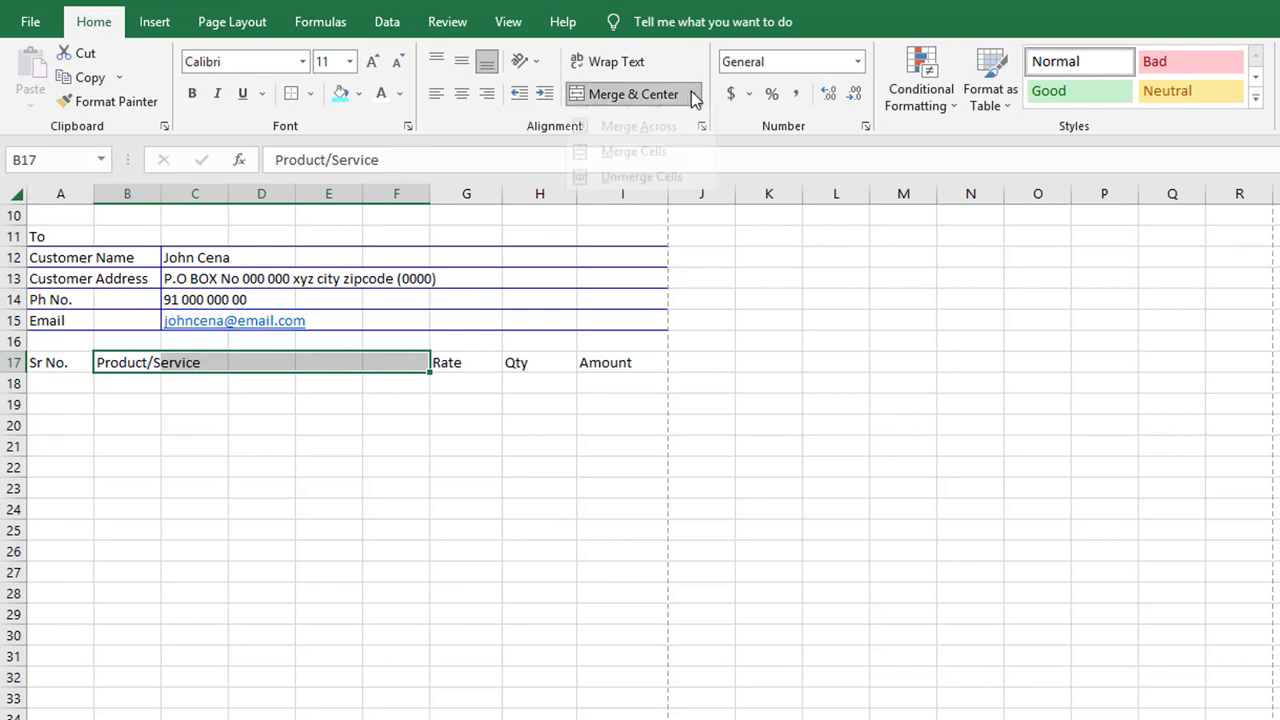
click(624, 171)
click(452, 480)
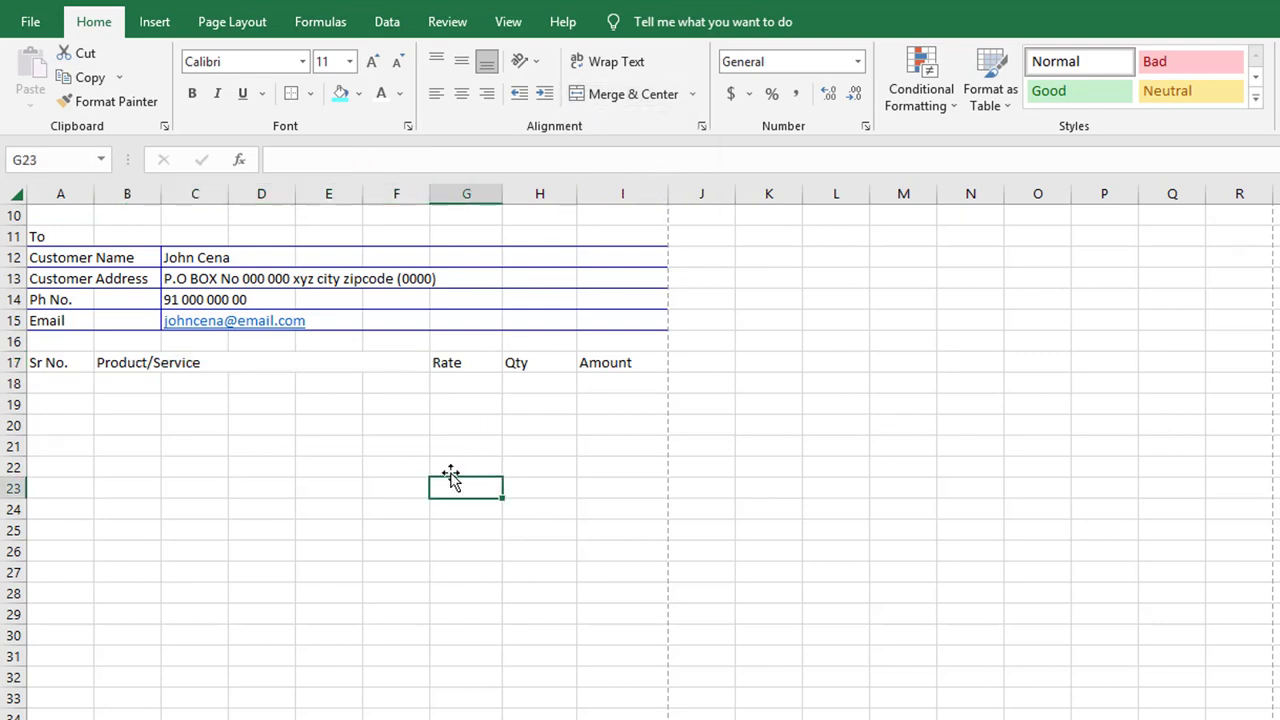
drag(129, 381, 378, 381)
click(690, 95)
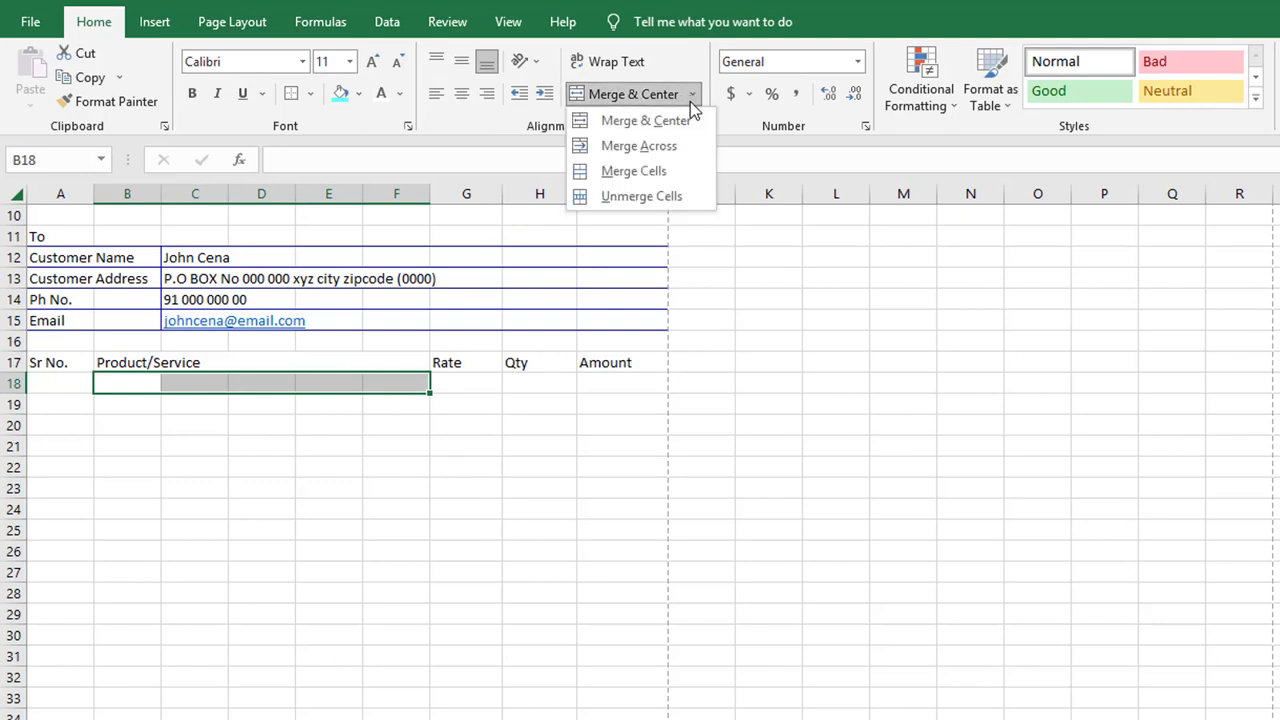
click(666, 168)
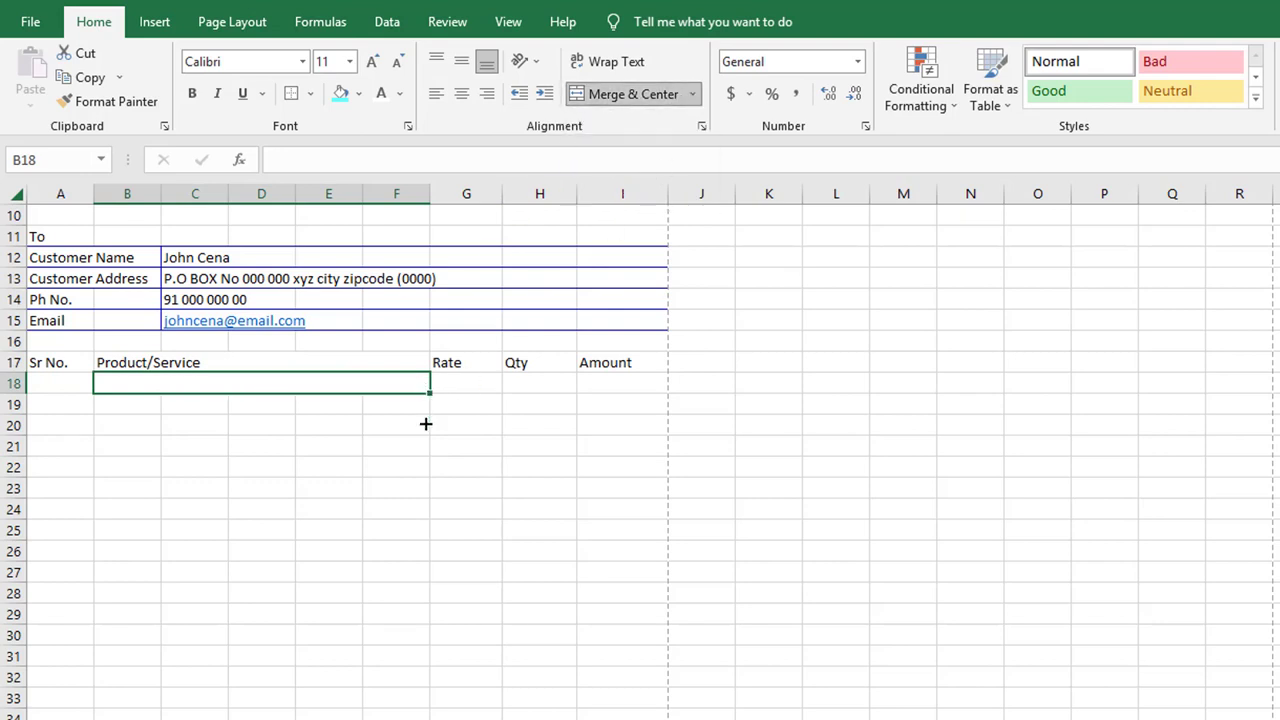
drag(430, 393, 373, 582)
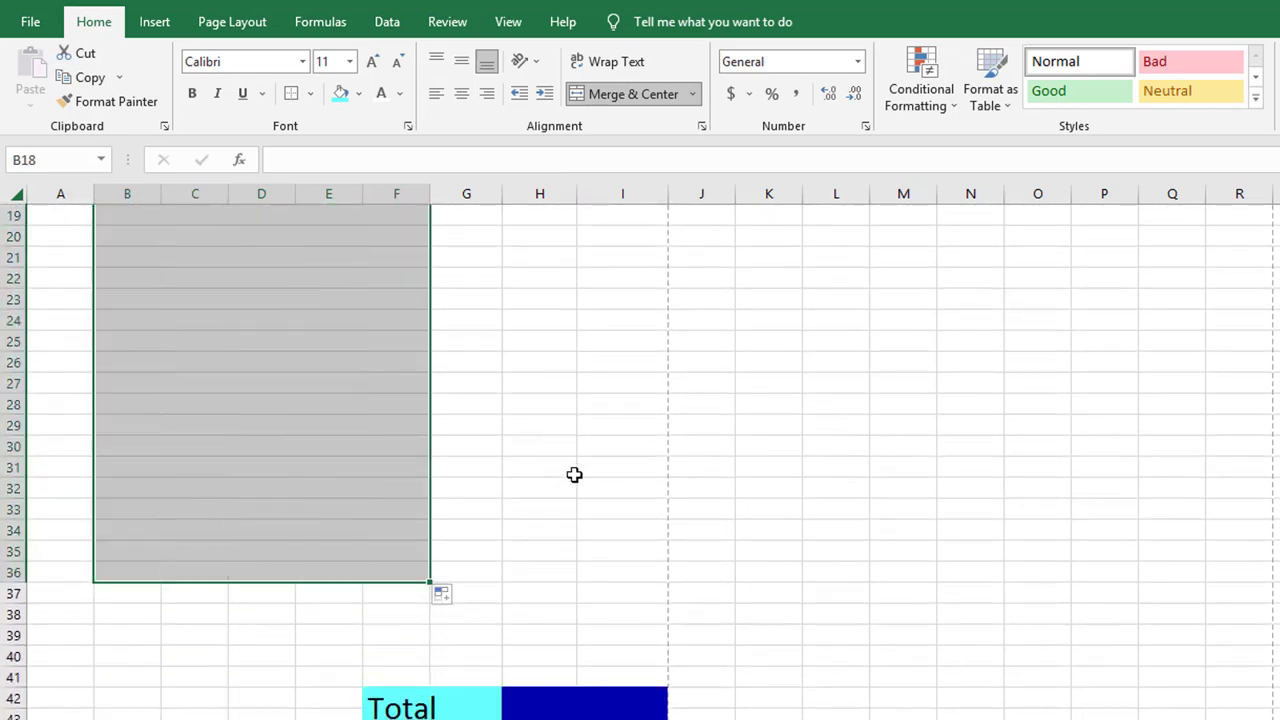
click(574, 472)
scroll(617, 478, up, 3)
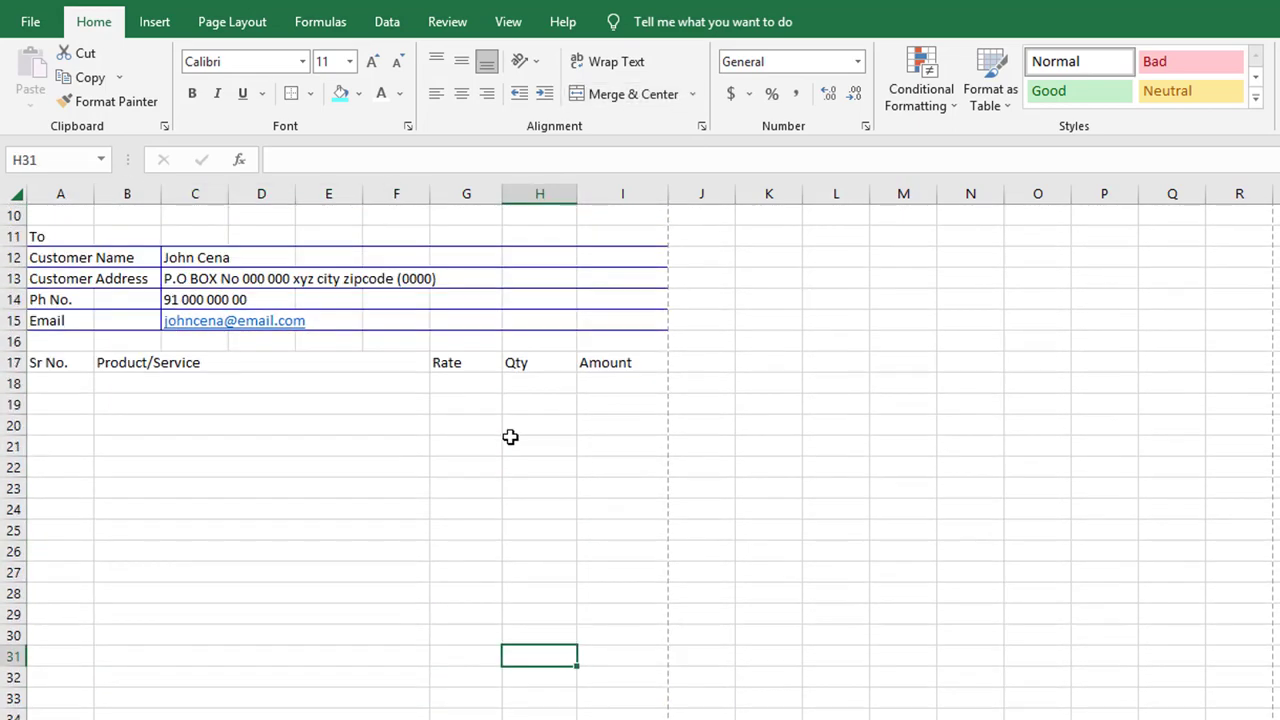
drag(57, 363, 581, 371)
Give header row A17:I17 a dark blue fill with white text
click(359, 93)
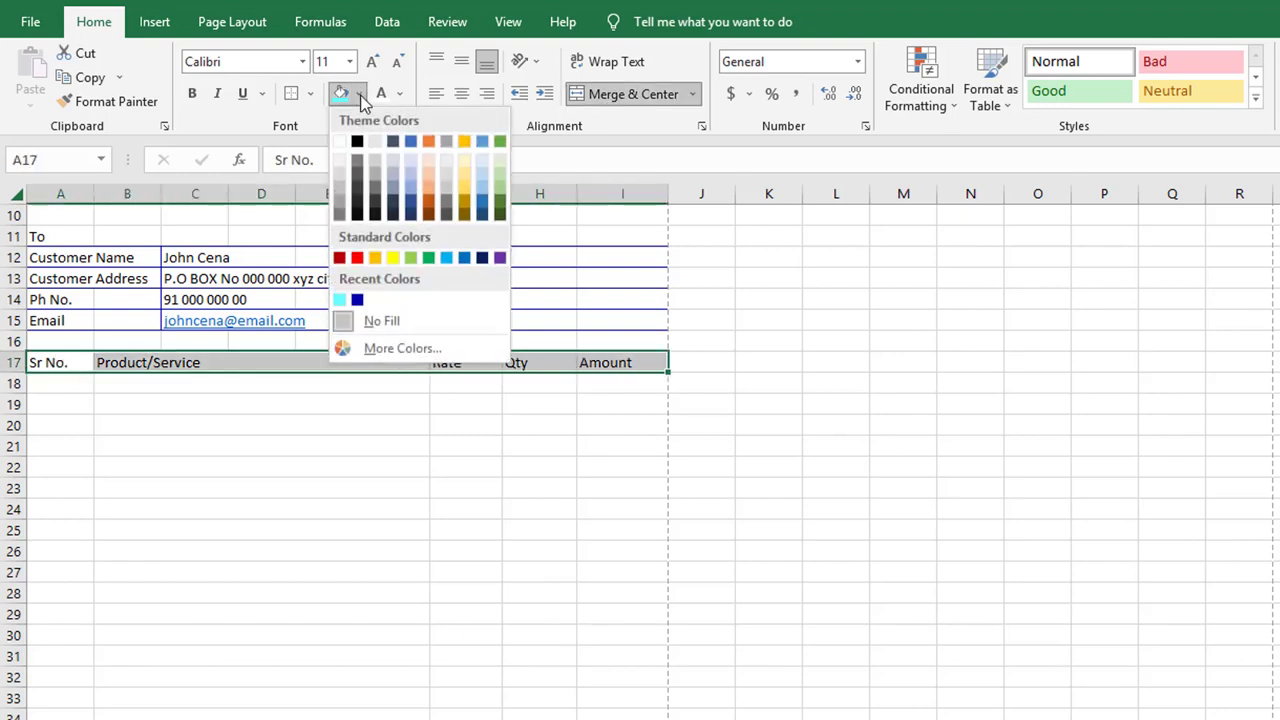
click(364, 298)
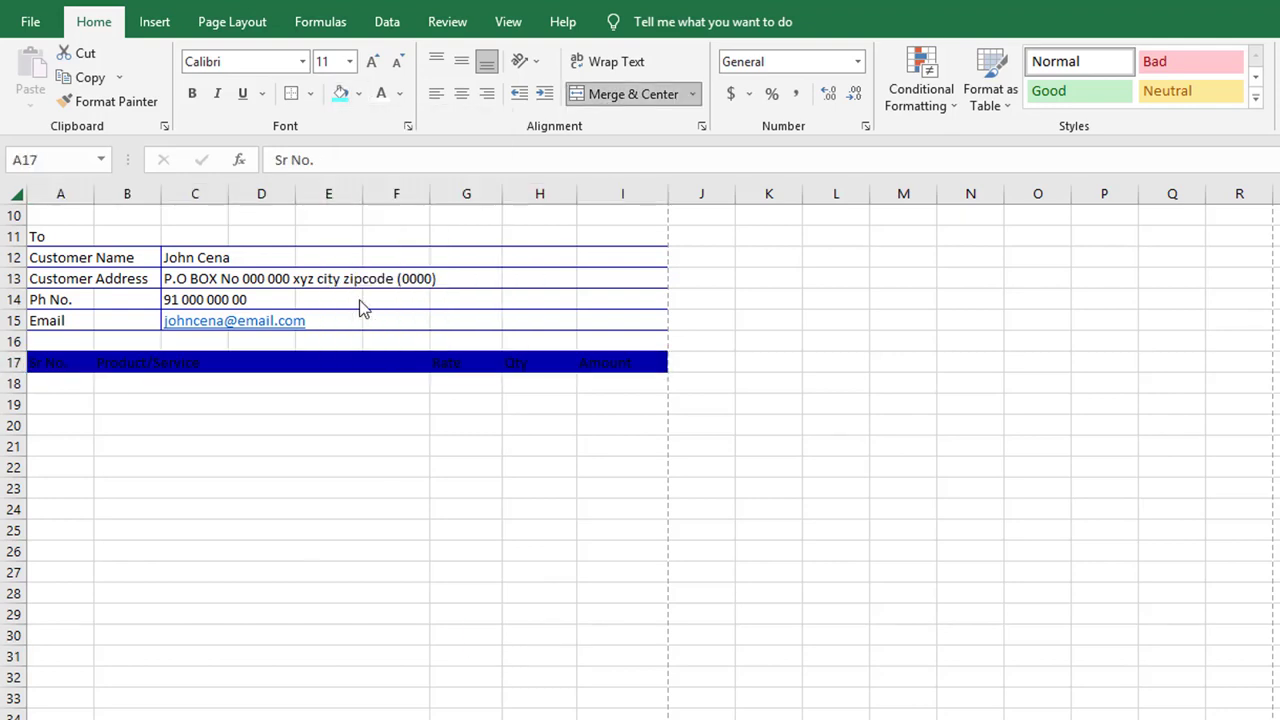
click(382, 93)
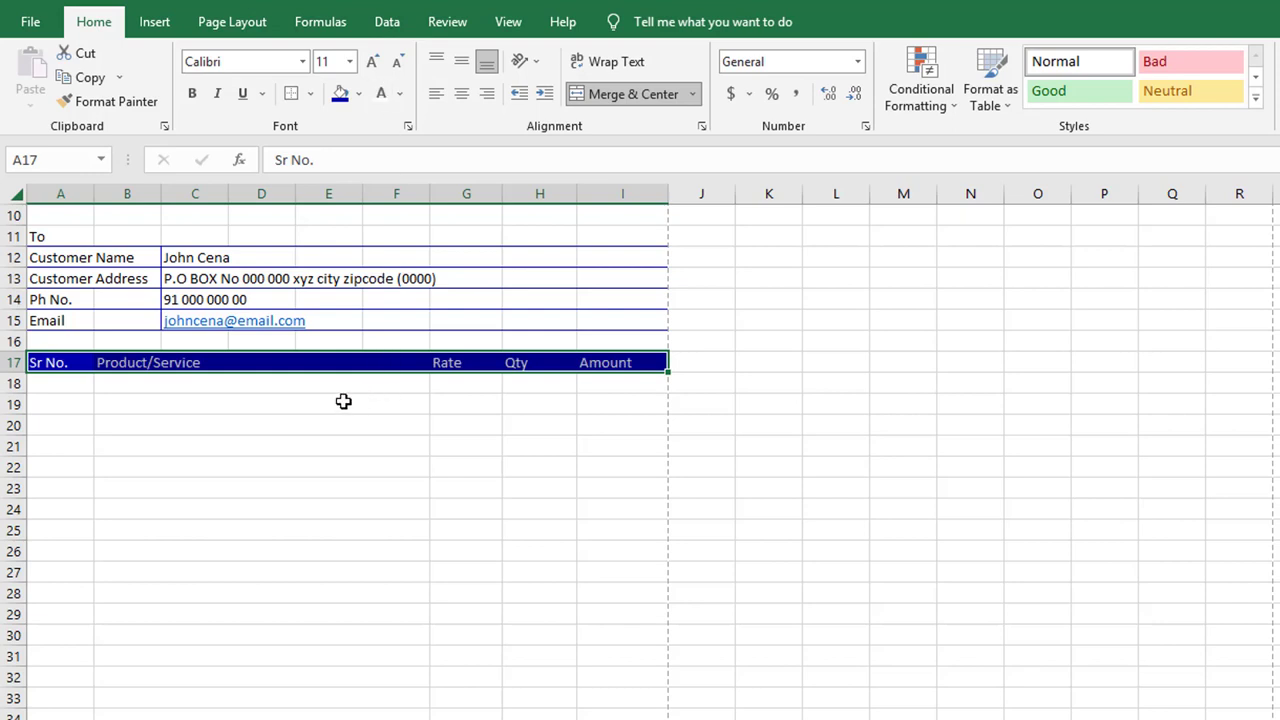
click(107, 414)
Apply All Borders to the item table A17:I36
drag(40, 358, 660, 716)
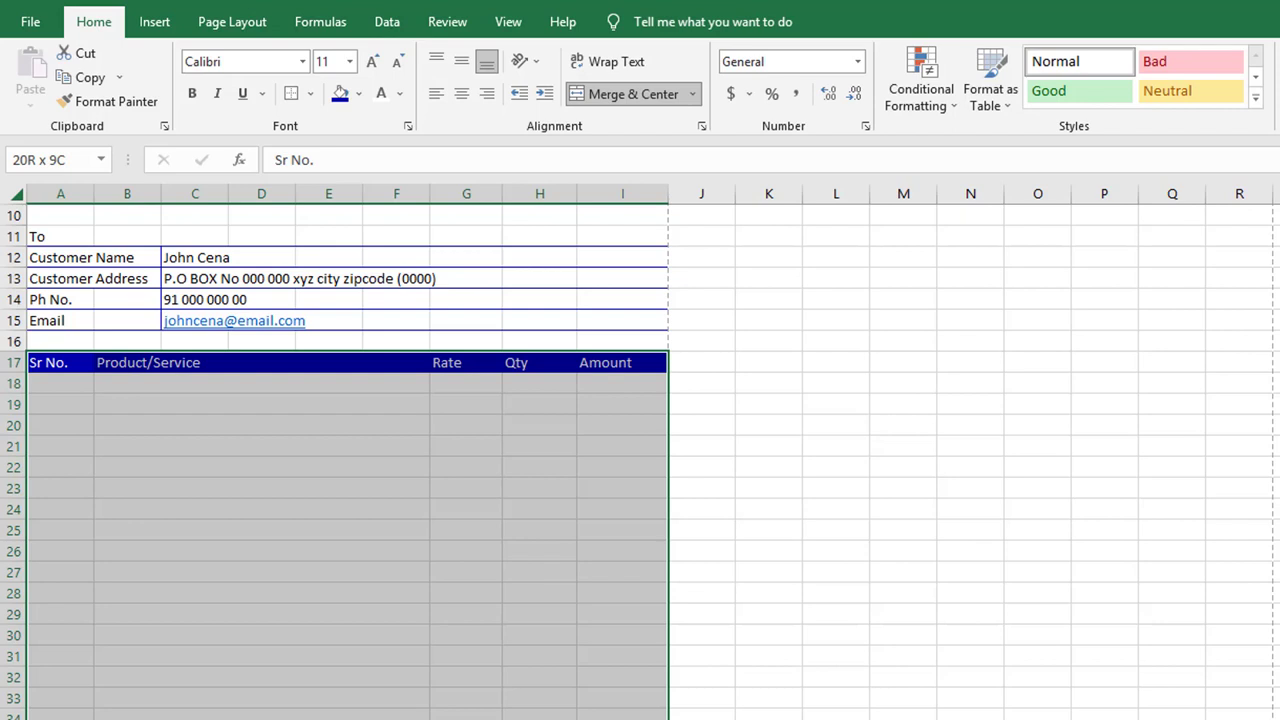
click(312, 95)
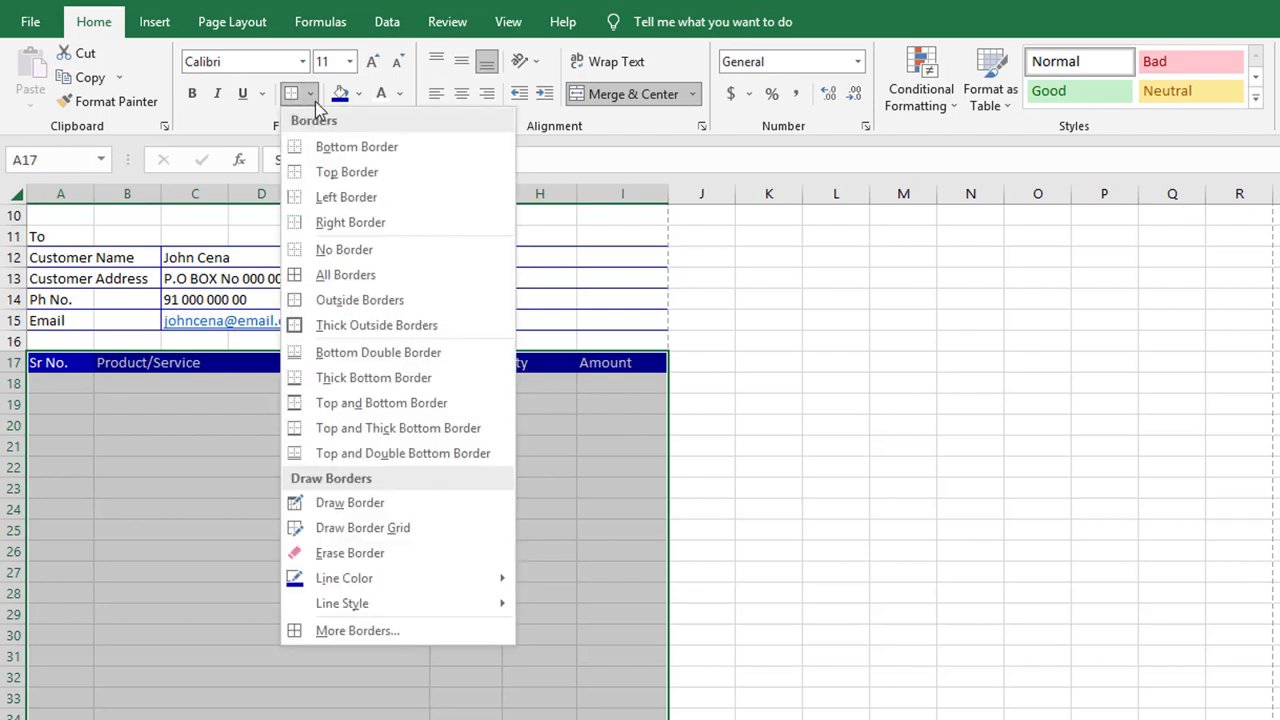
click(388, 276)
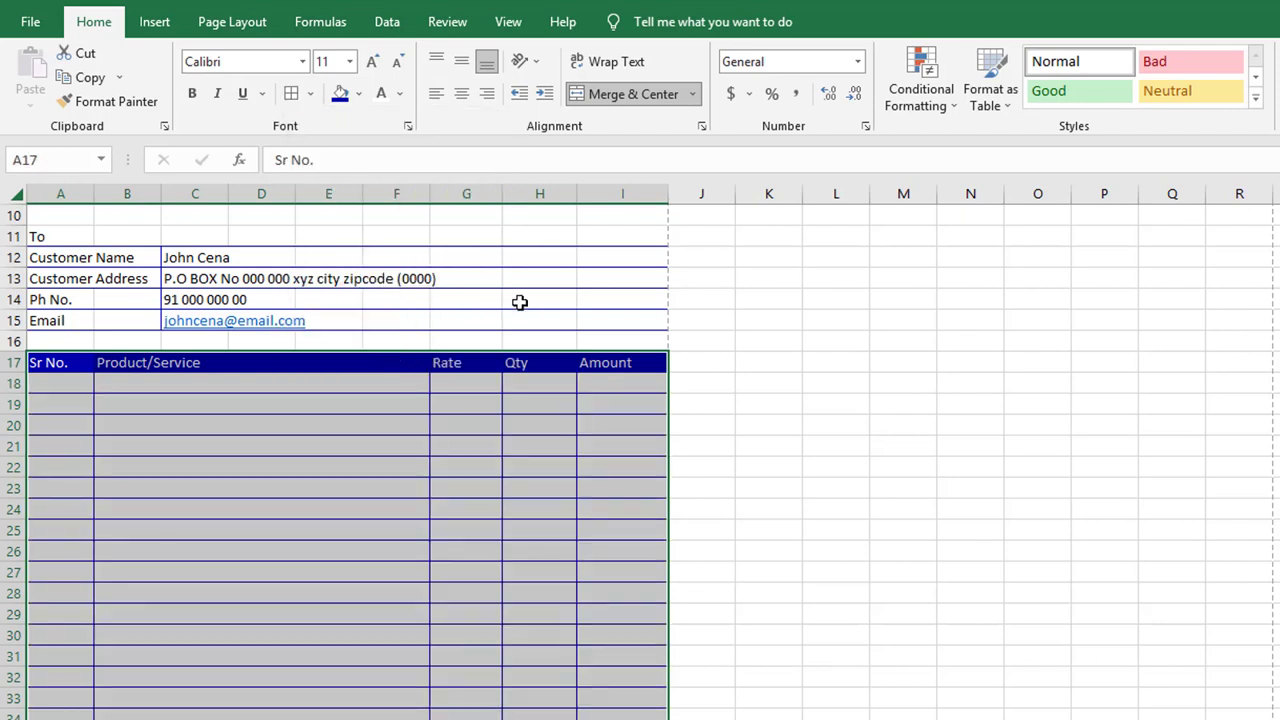
click(714, 389)
scroll(534, 464, down, 3)
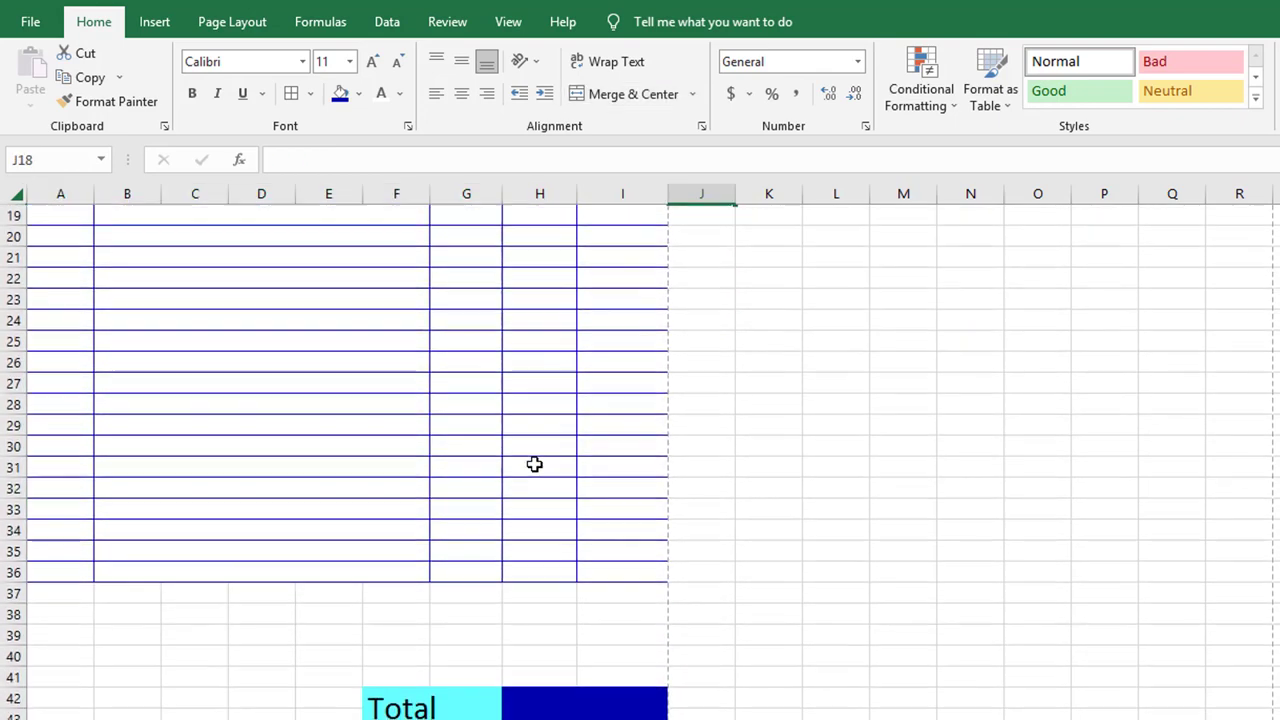
Enter Subtotal, Tax with 15% and Discount with 5% in G37:H39
click(498, 592)
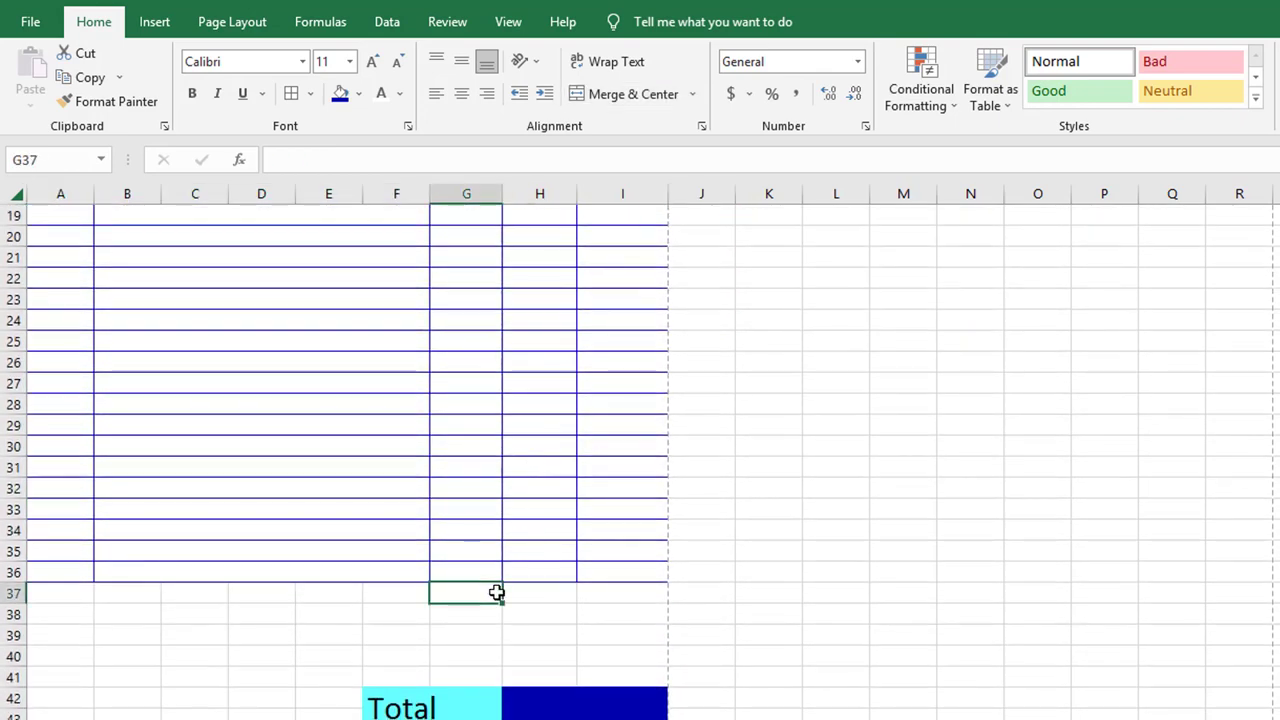
text(Subtotal)
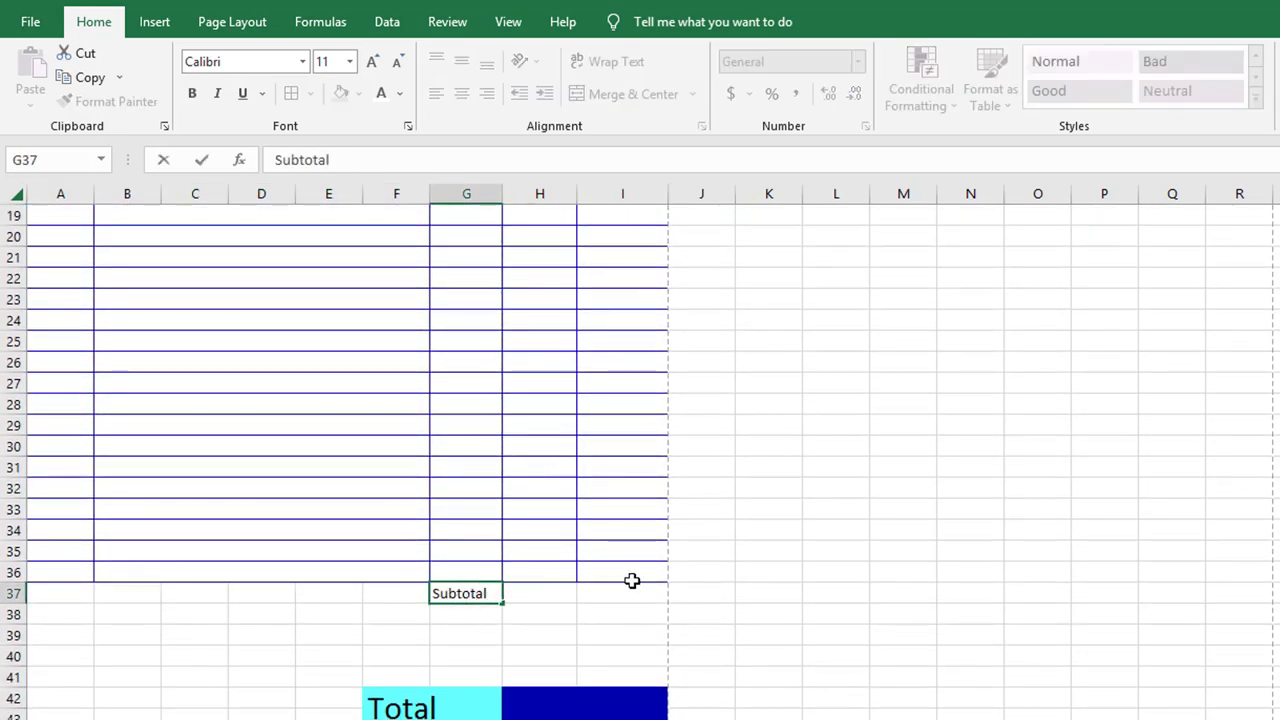
click(600, 592)
click(488, 614)
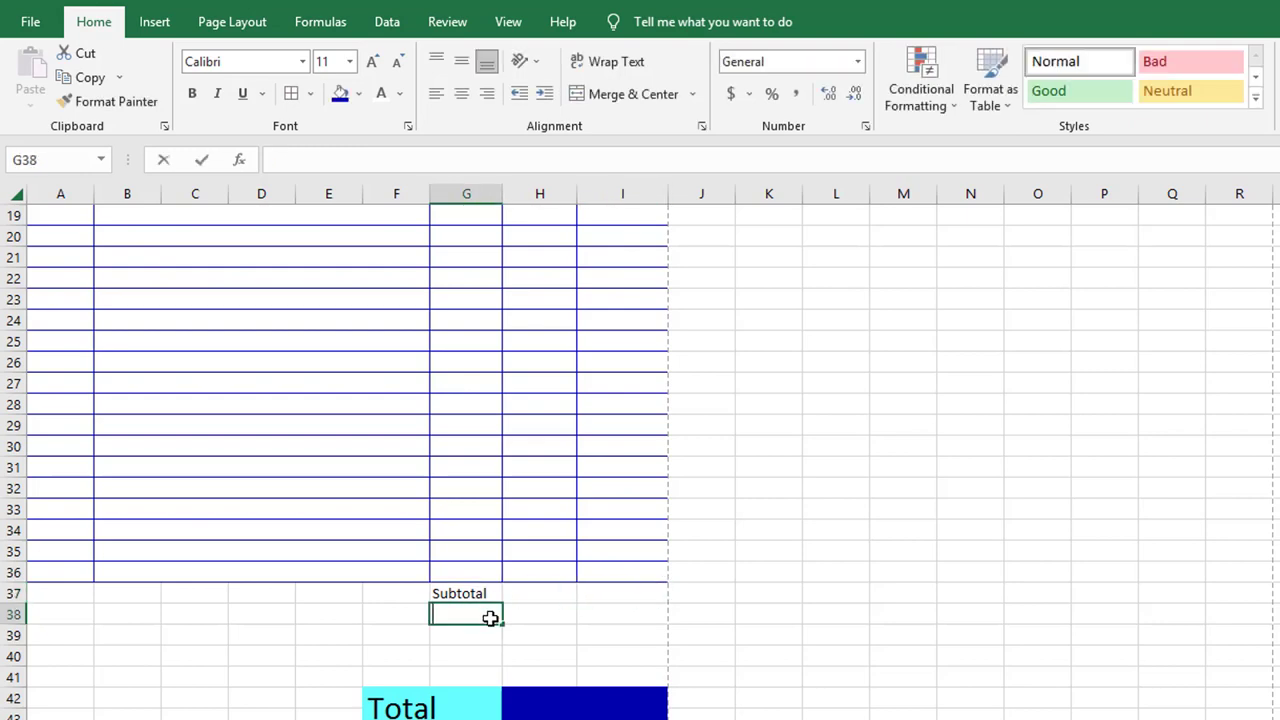
text(Tax)
click(534, 616)
text(15%)
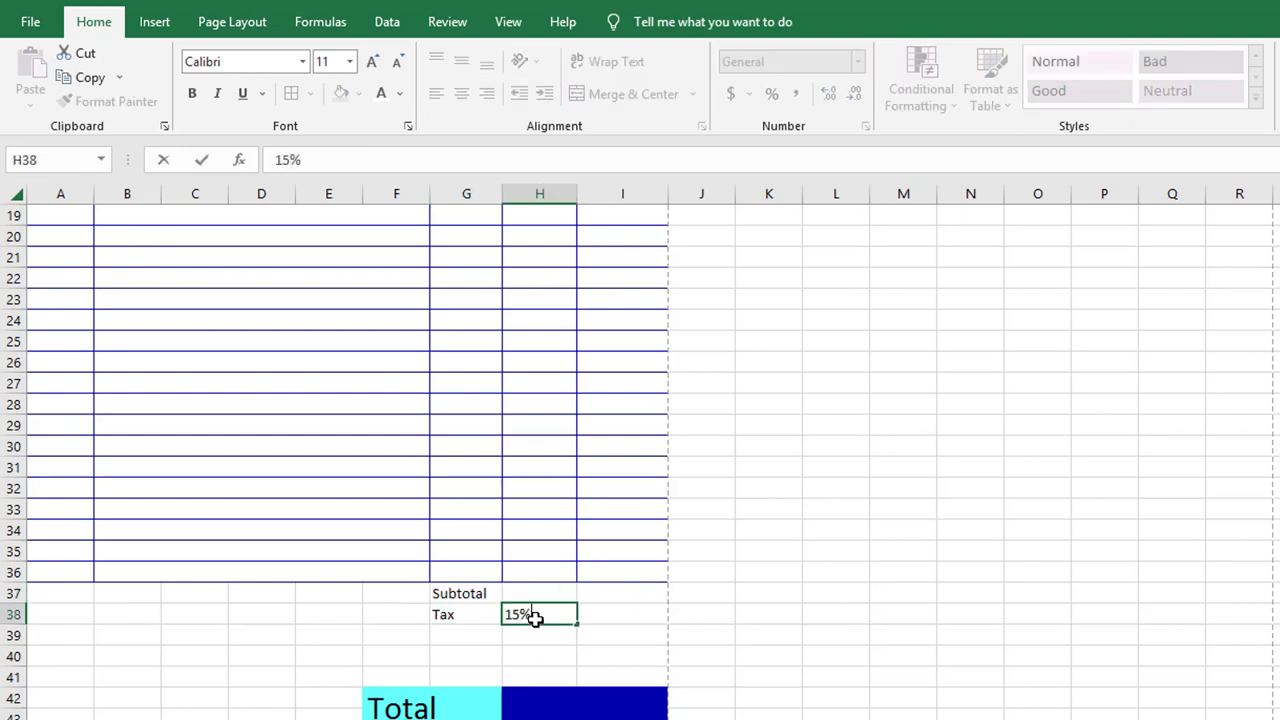
key(Return)
text(Discount)
click(557, 635)
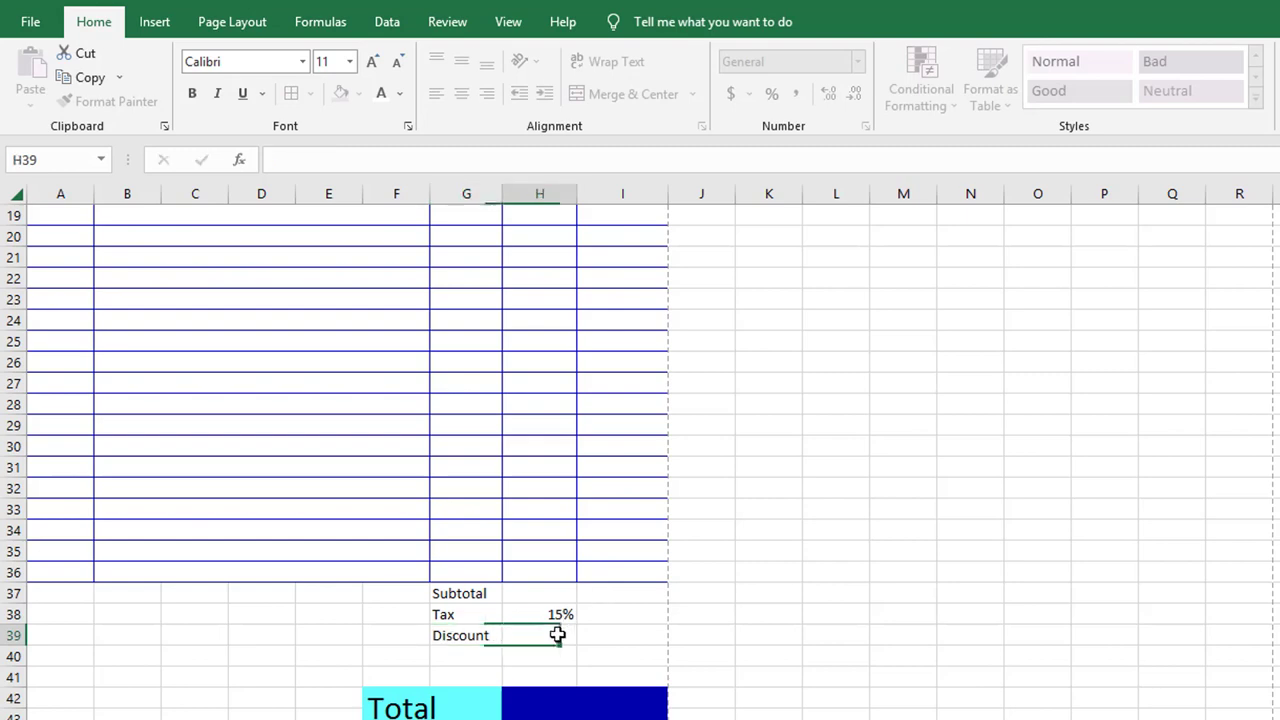
text(5%)
click(621, 636)
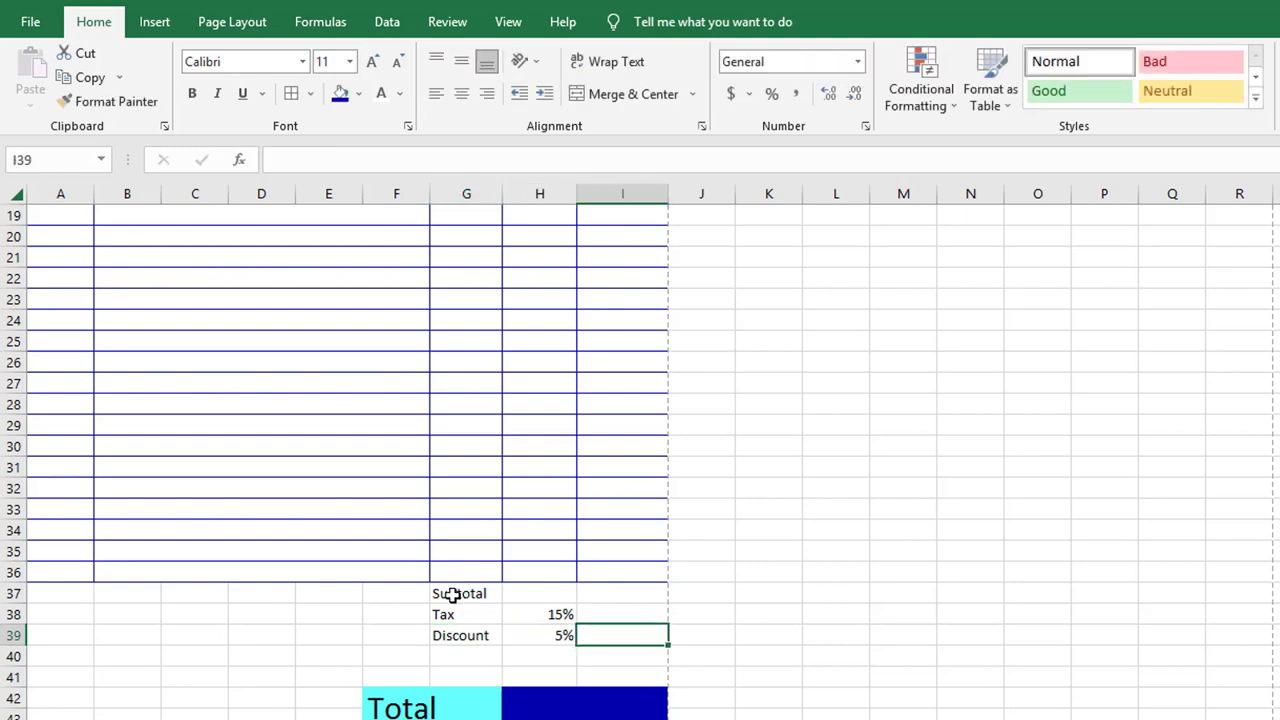
Add a border around each of the Subtotal, Tax and Discount rows G37:I39
drag(453, 594, 603, 589)
click(310, 93)
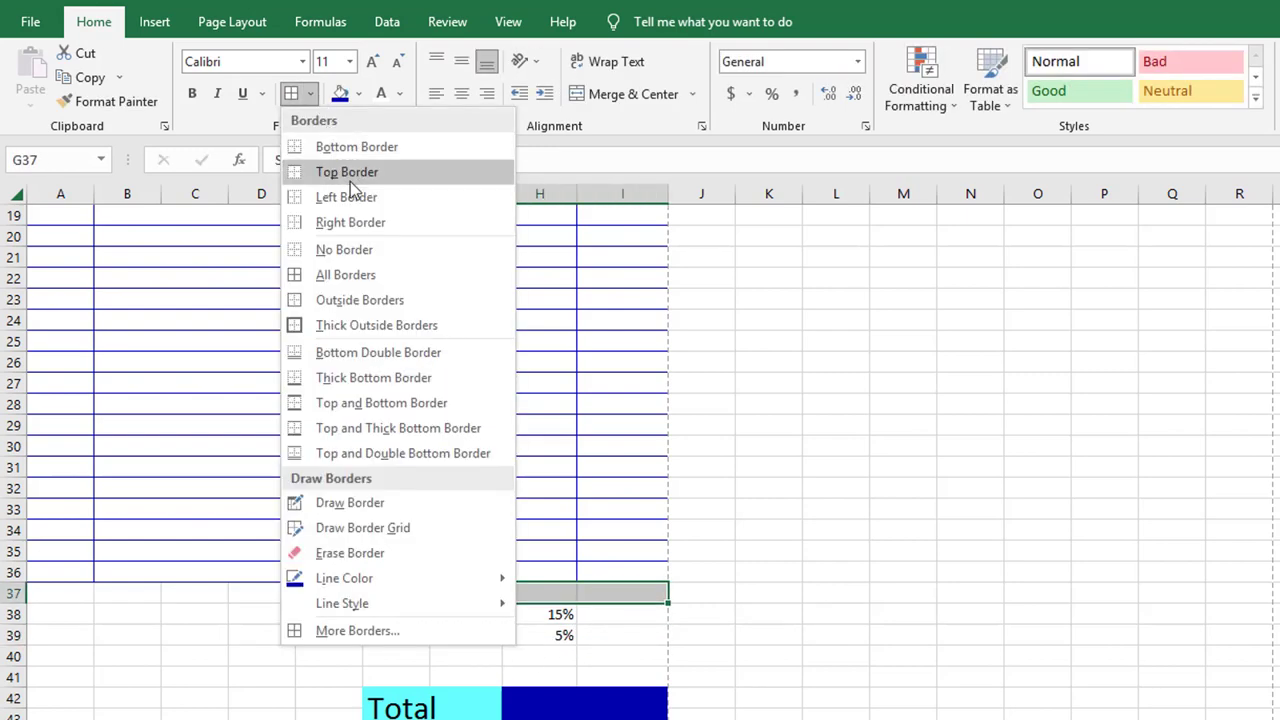
click(392, 299)
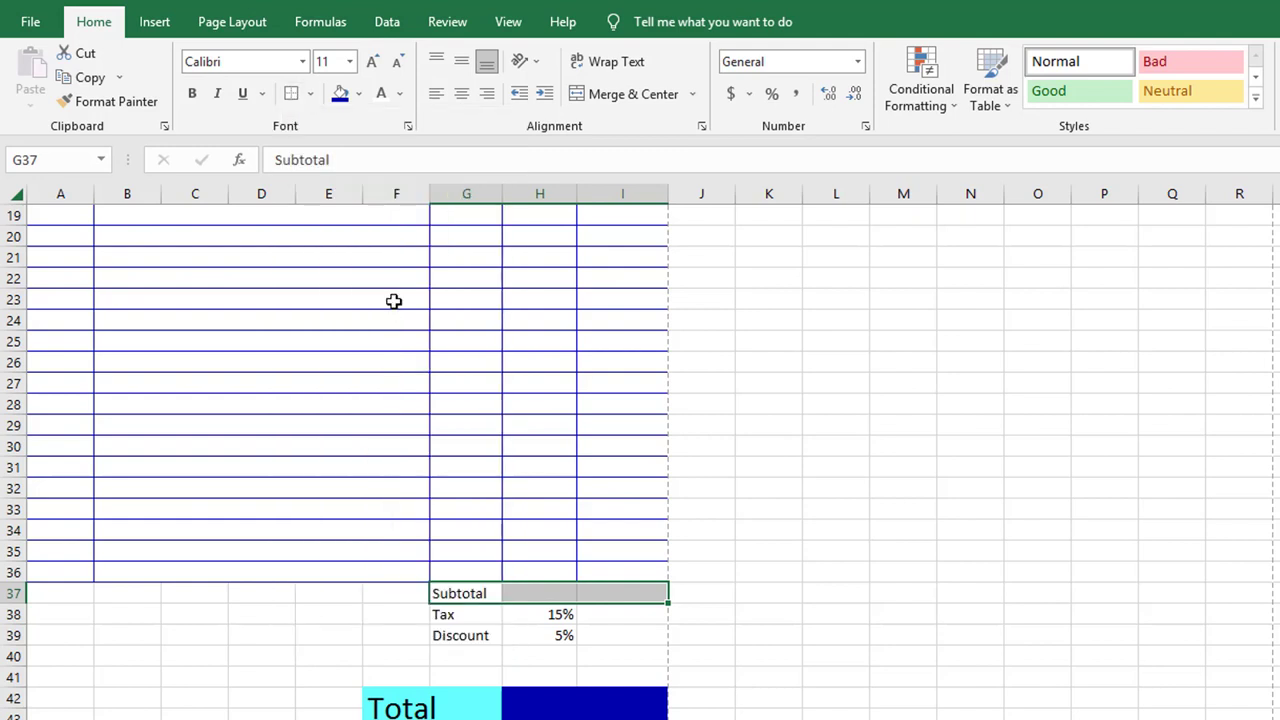
drag(472, 614, 625, 612)
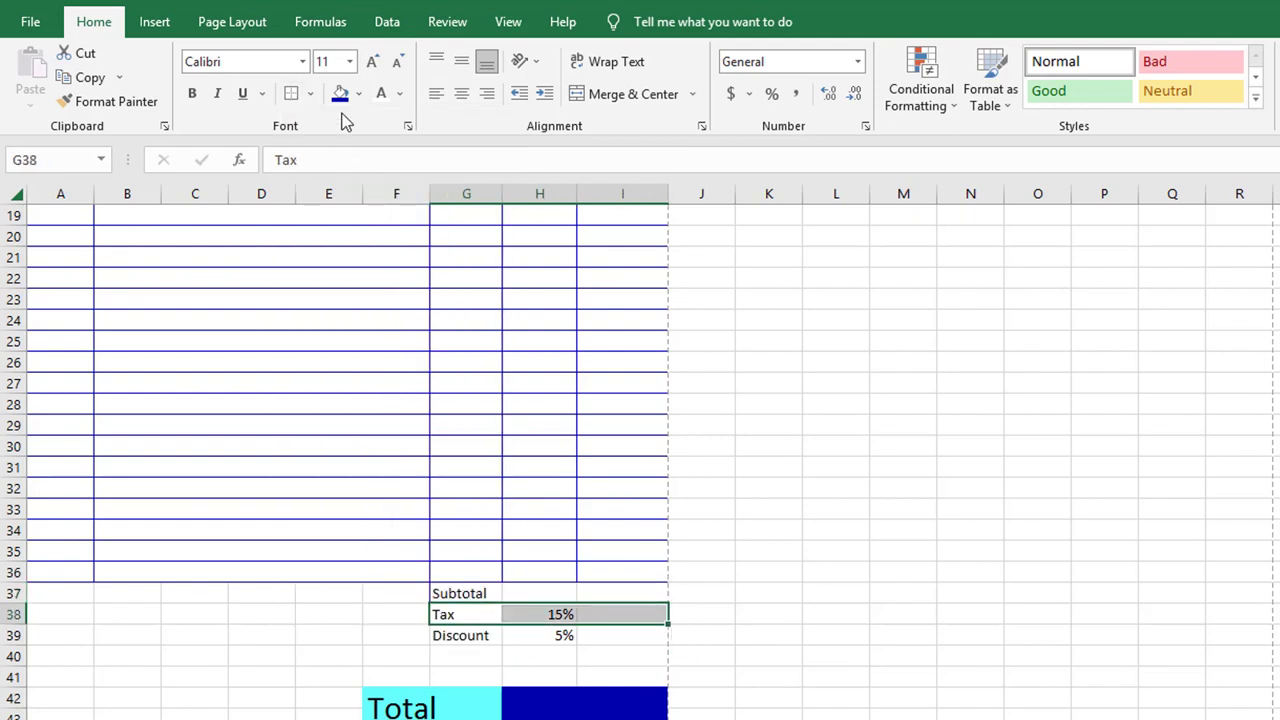
click(315, 98)
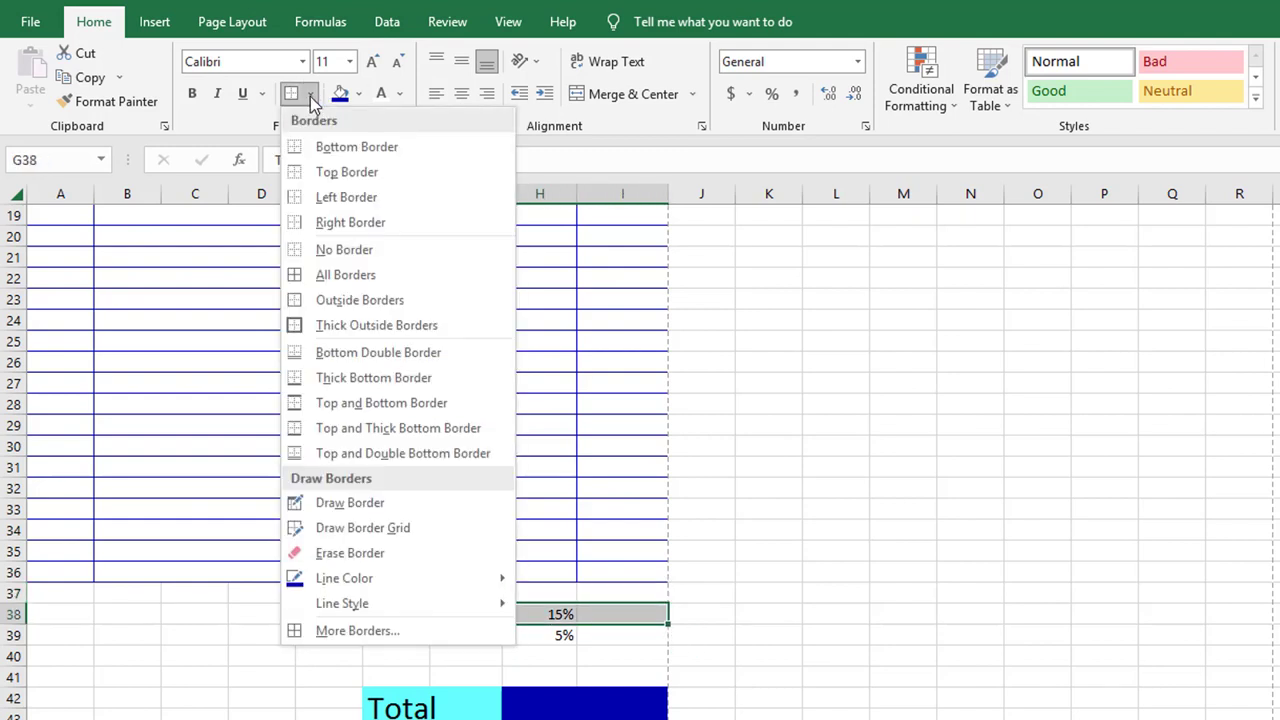
click(388, 301)
drag(474, 636, 611, 634)
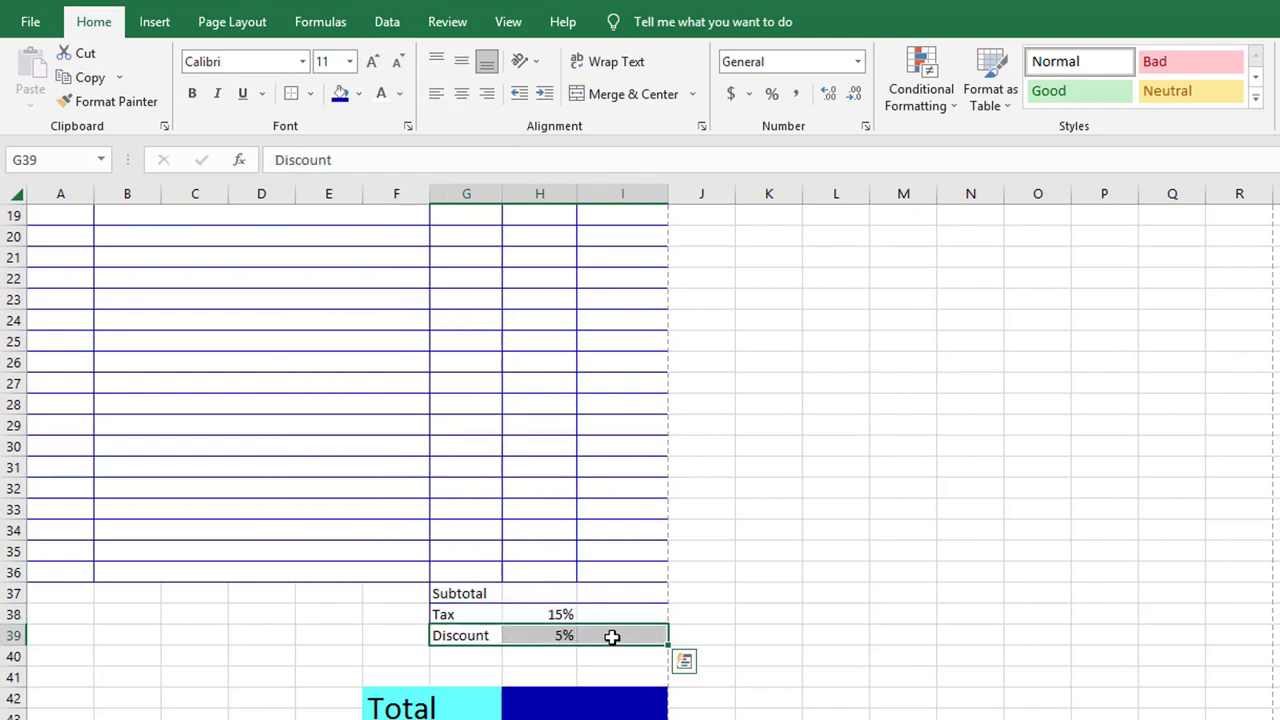
click(315, 98)
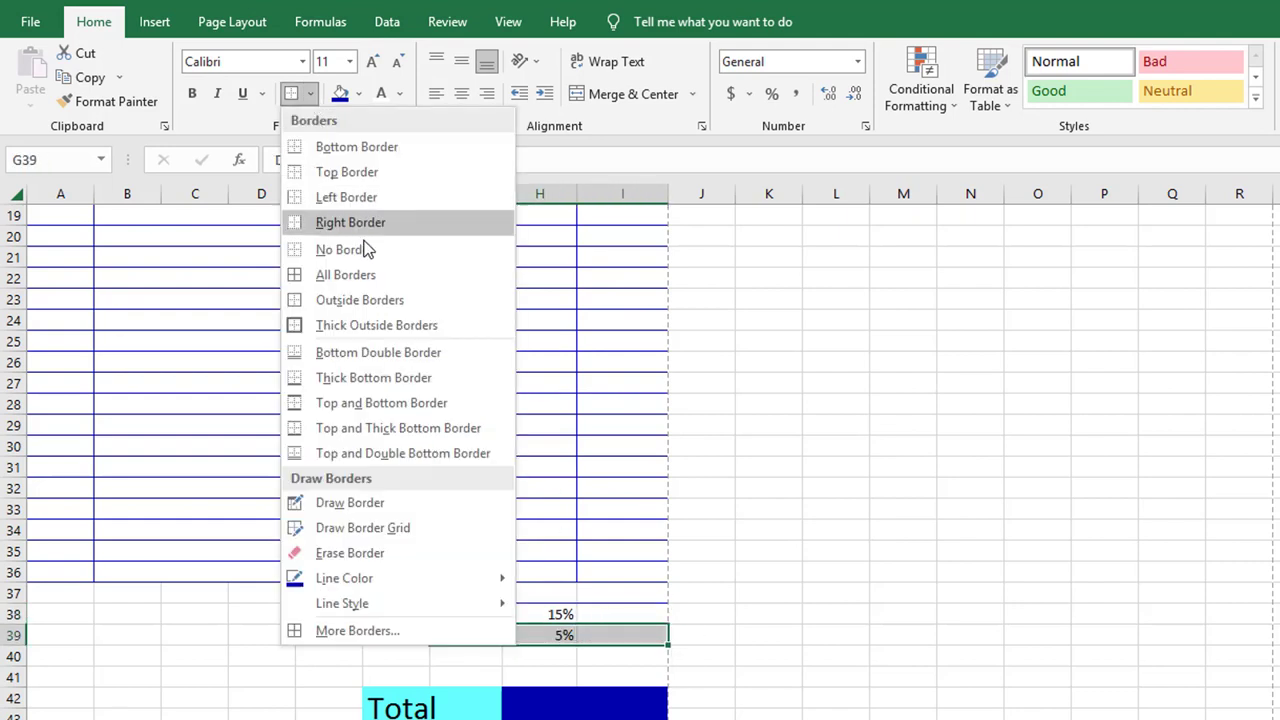
click(394, 297)
scroll(707, 354, up, 2)
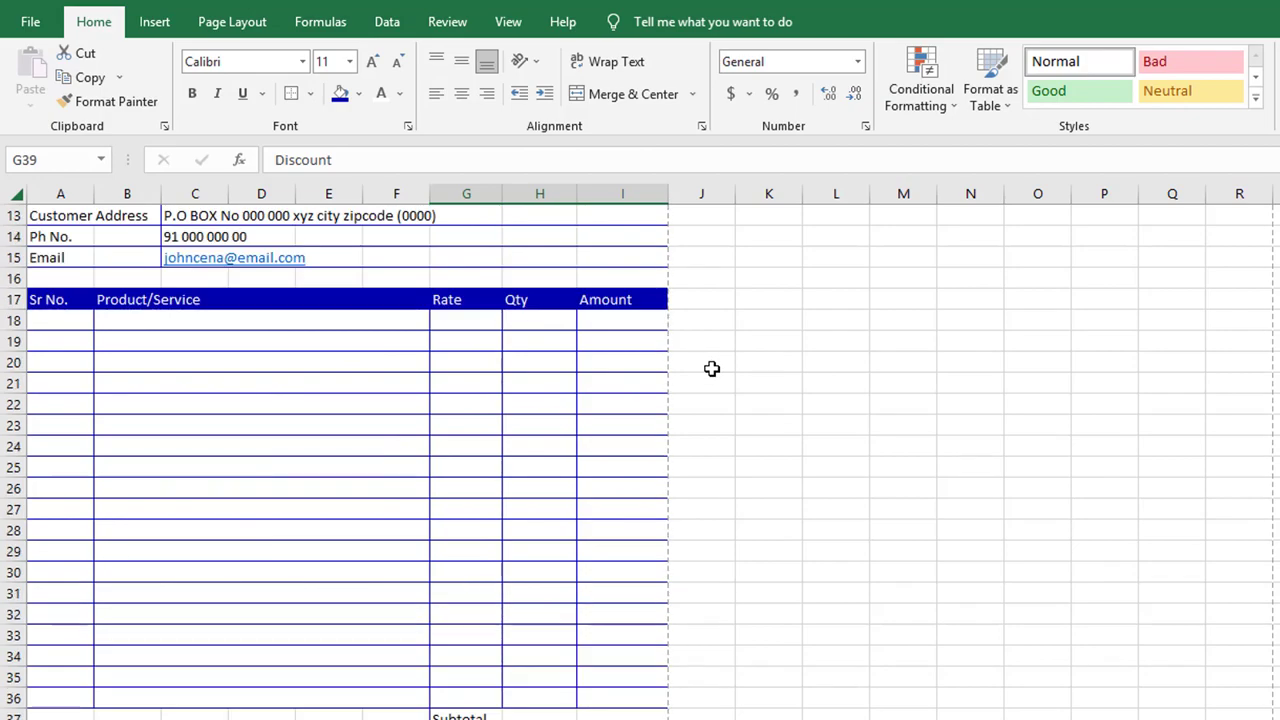
click(620, 319)
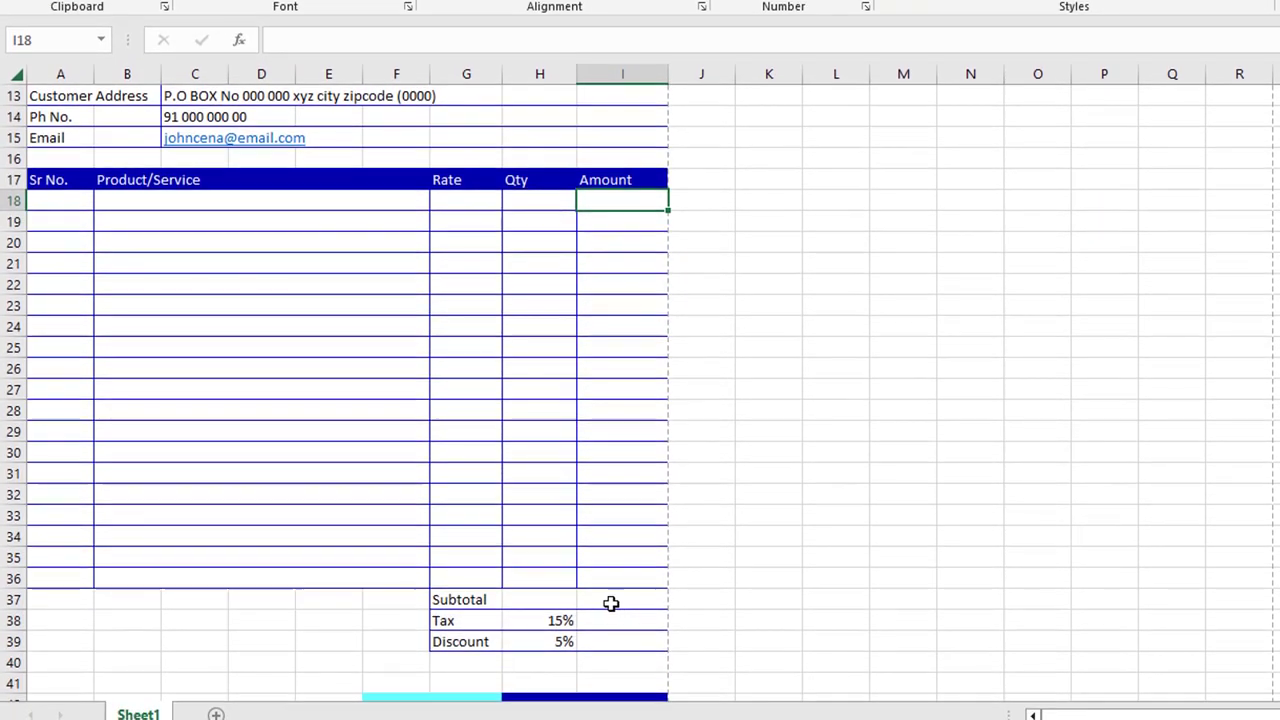
Enter =SUM(I18:I36) in I37 as the Subtotal
click(615, 716)
text(=)
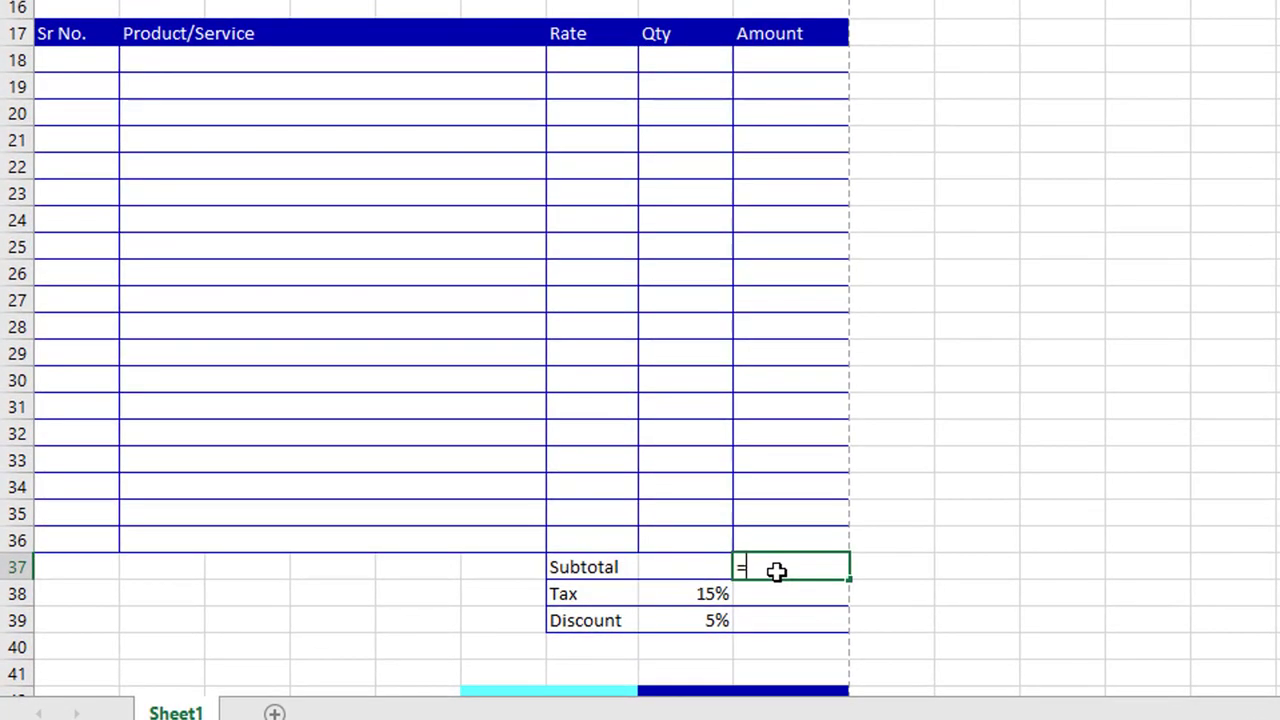
text(sum()
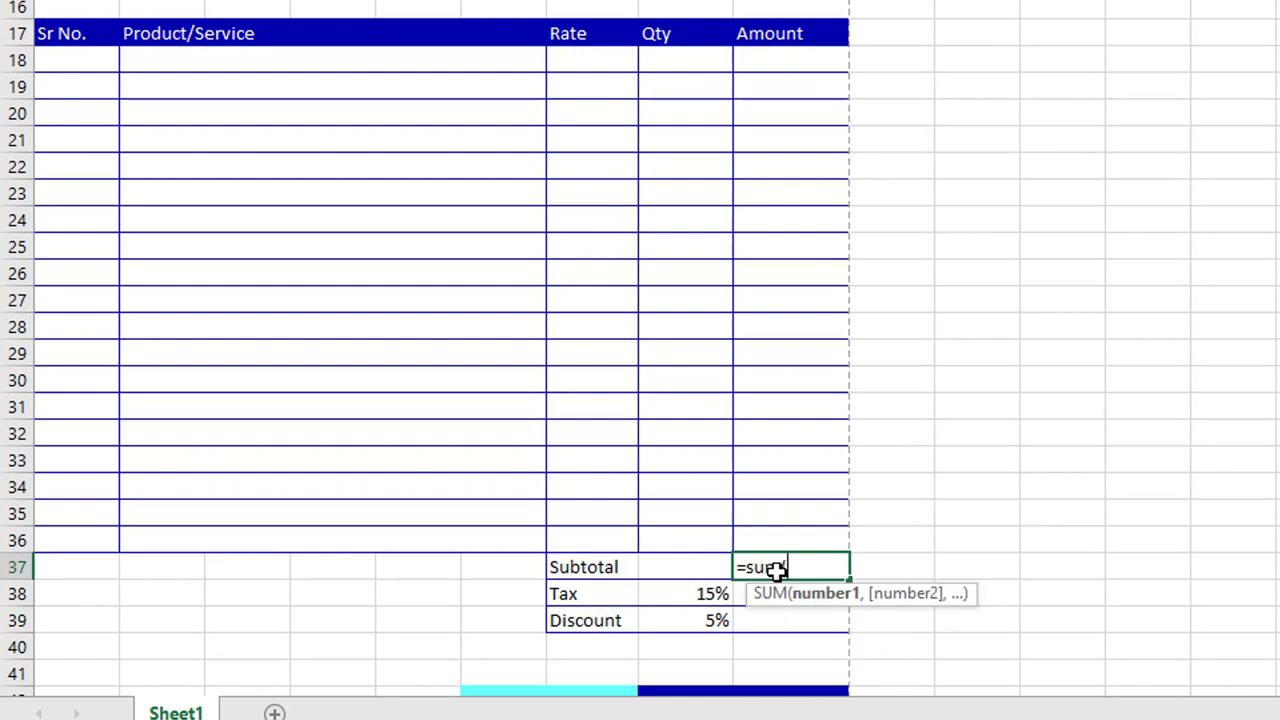
drag(786, 63, 801, 537)
text())
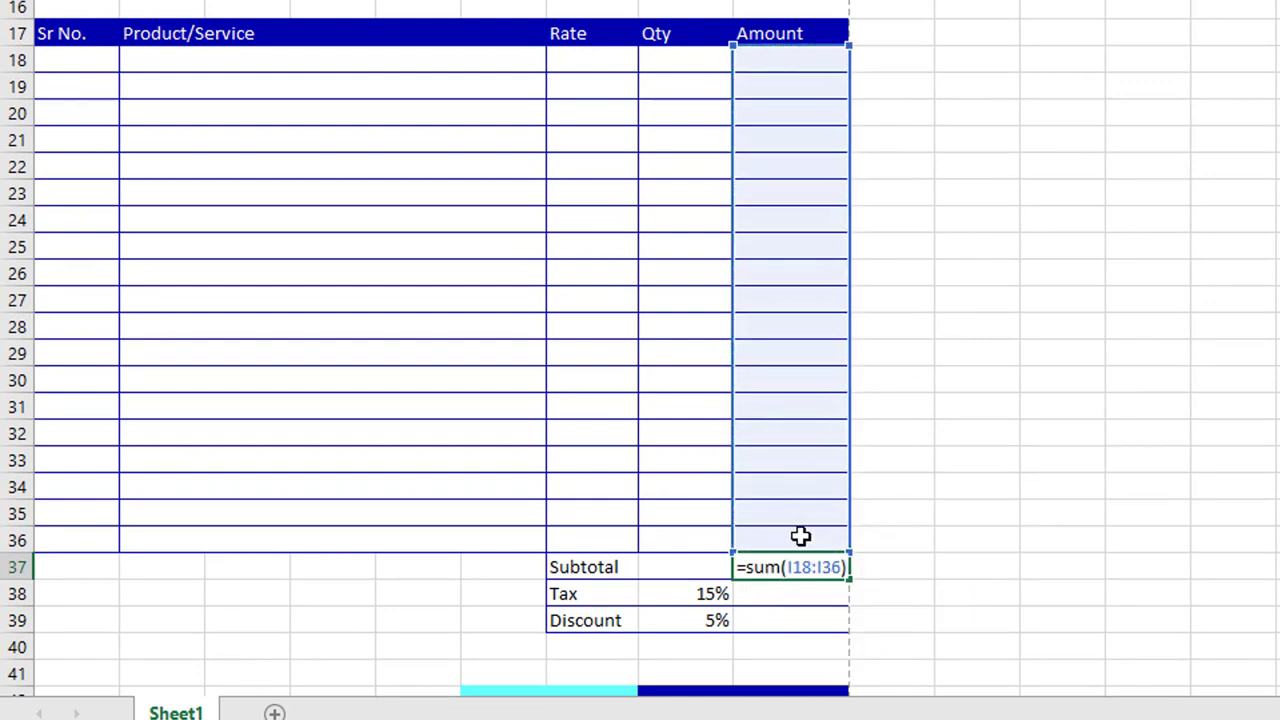
key(Return)
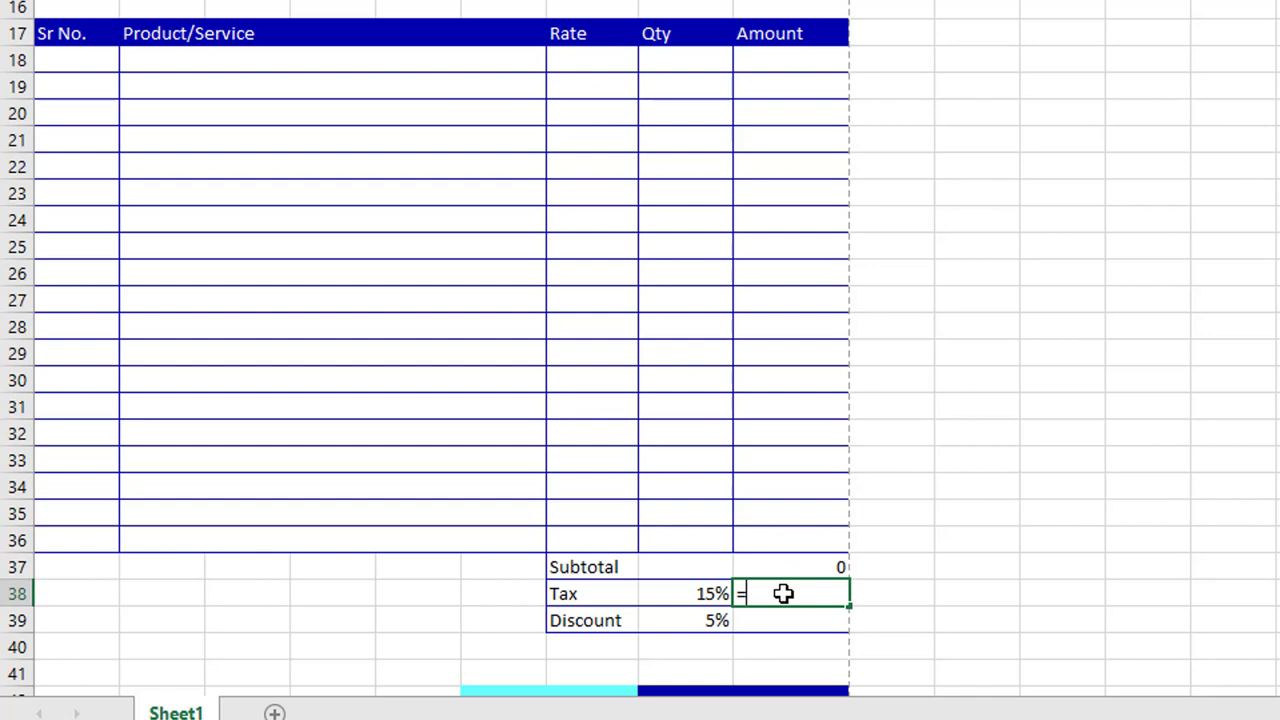
Set Tax to =I37*H38 and Discount to =I37*H39
text(=)
click(793, 566)
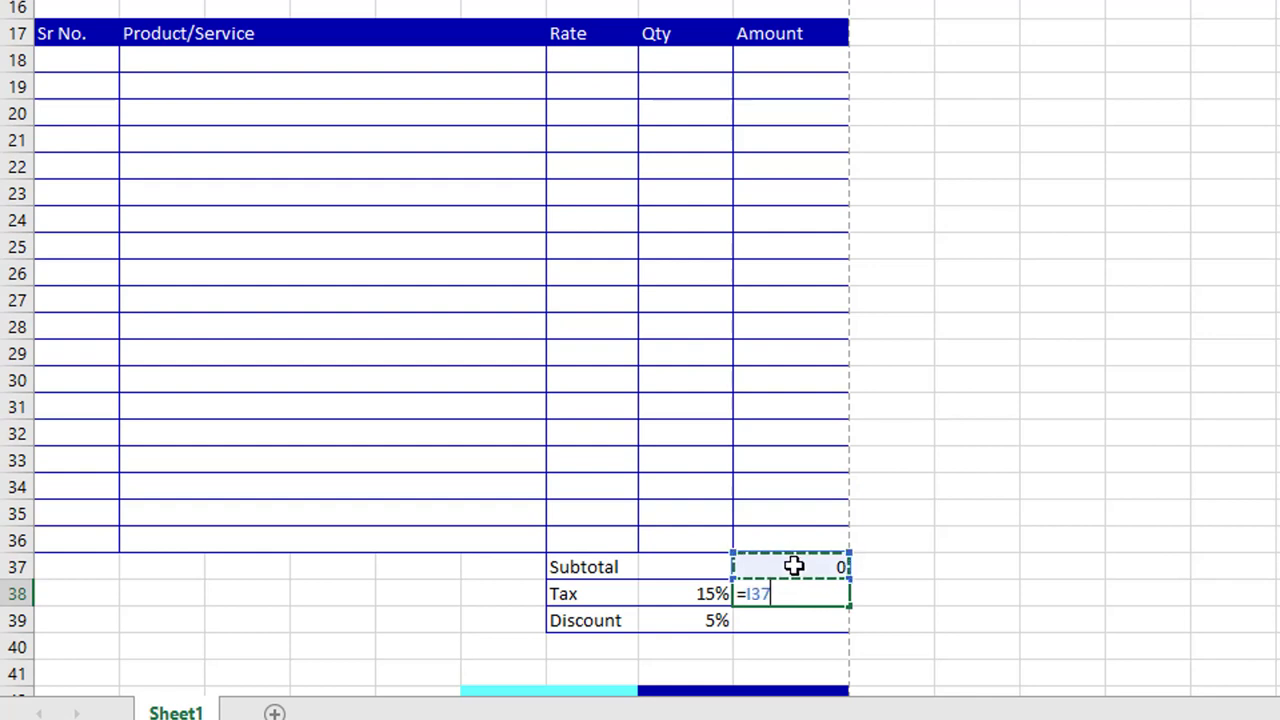
text(*)
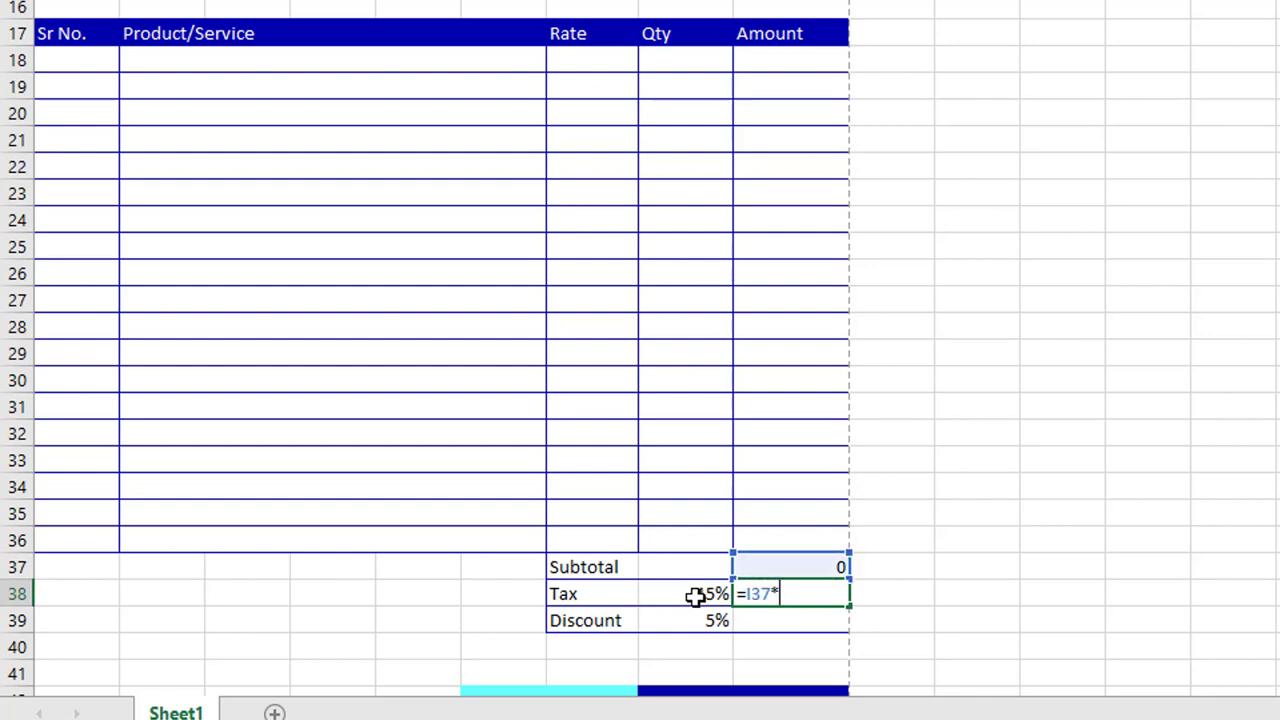
click(695, 596)
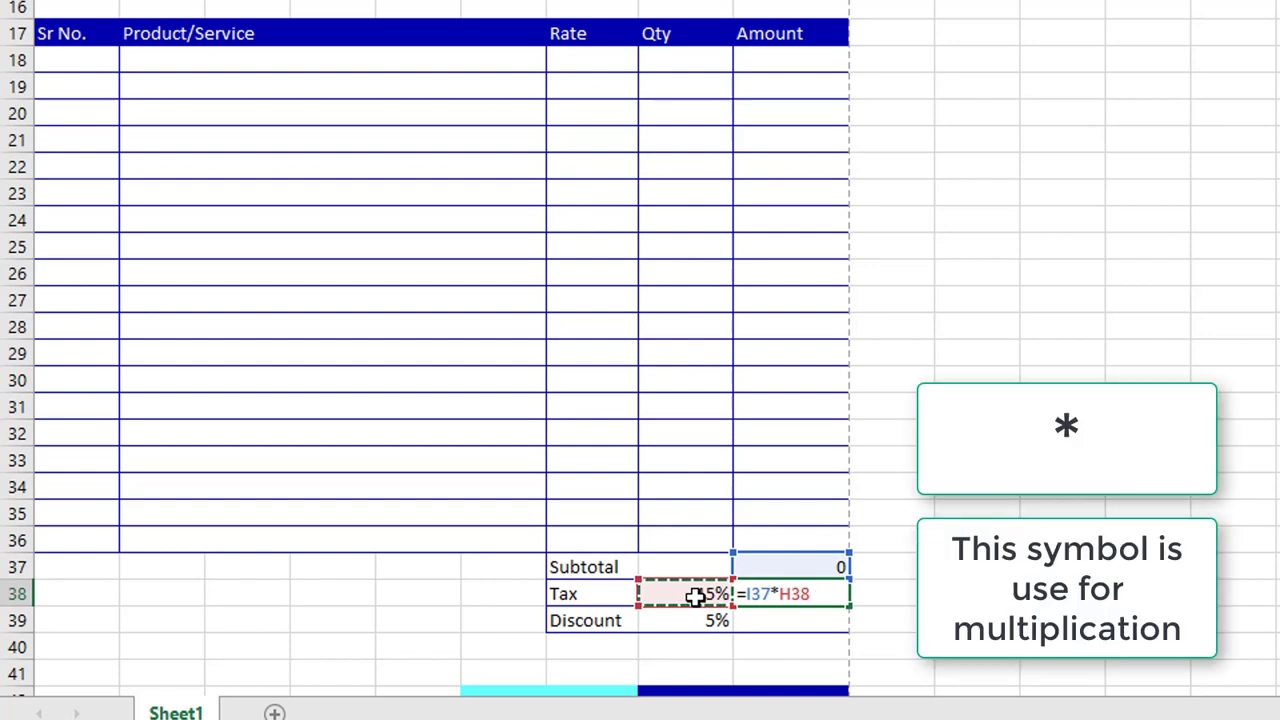
key(Return)
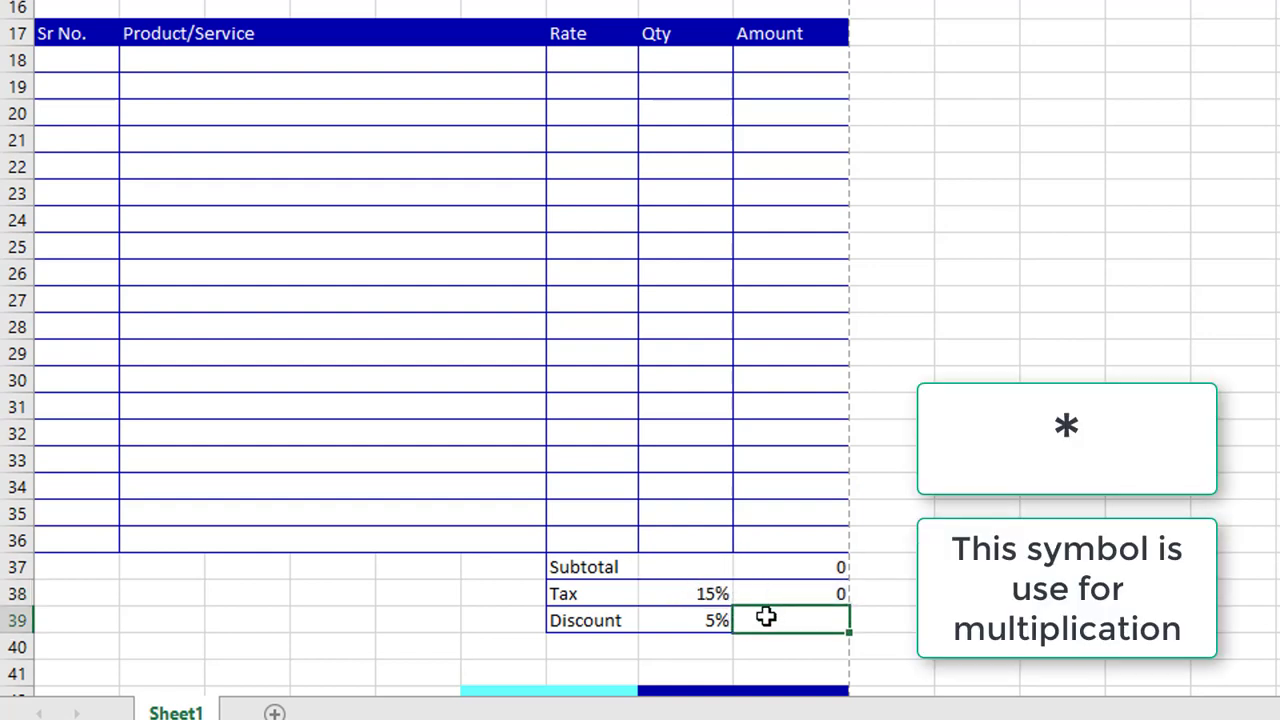
click(815, 568)
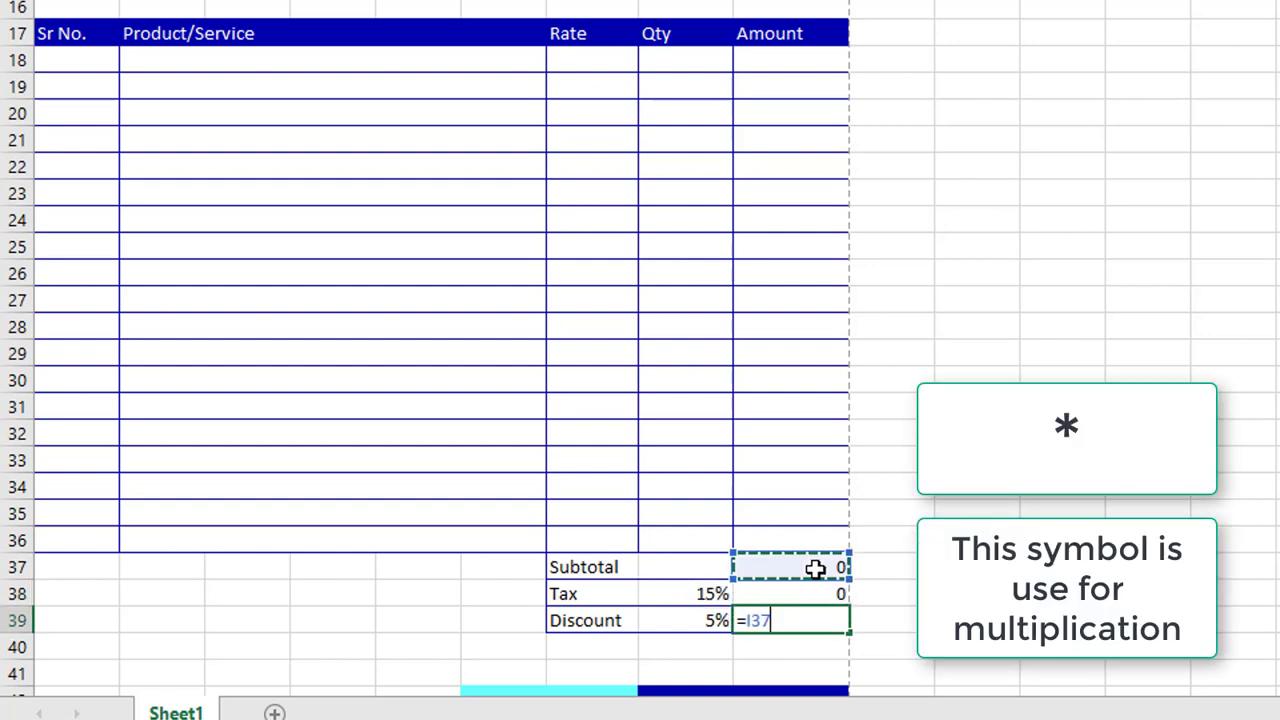
text(*)
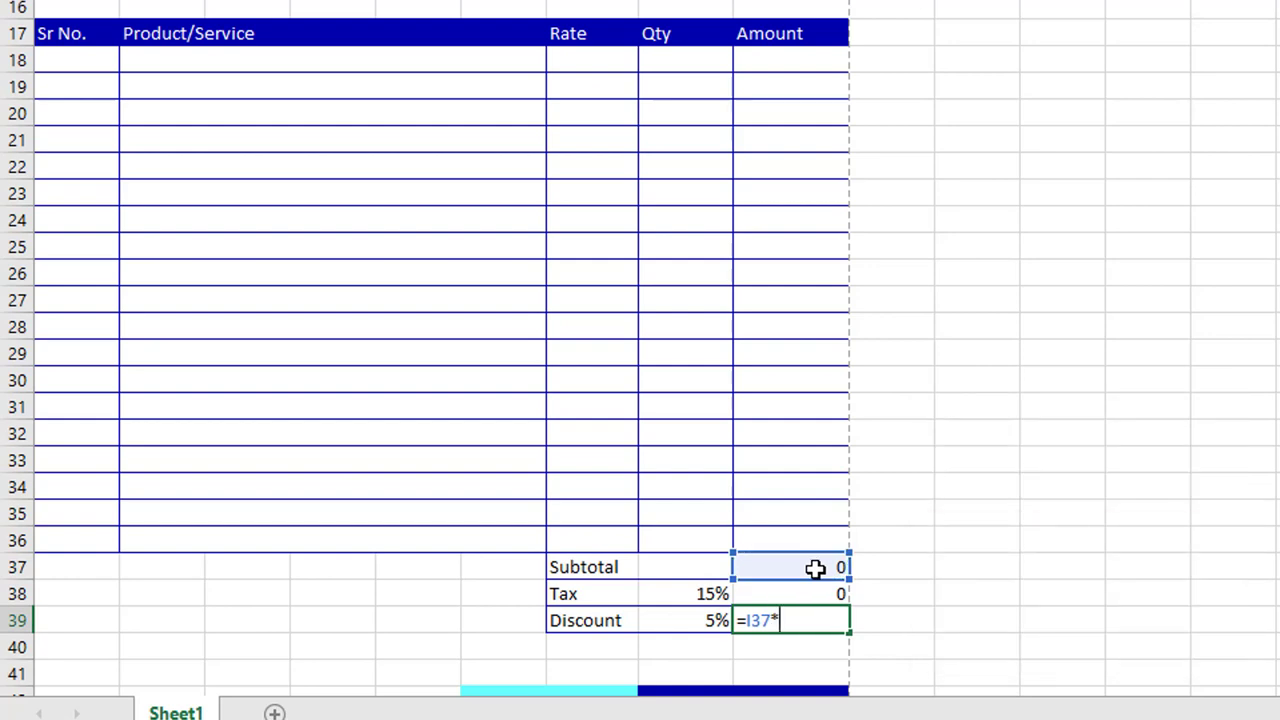
click(695, 620)
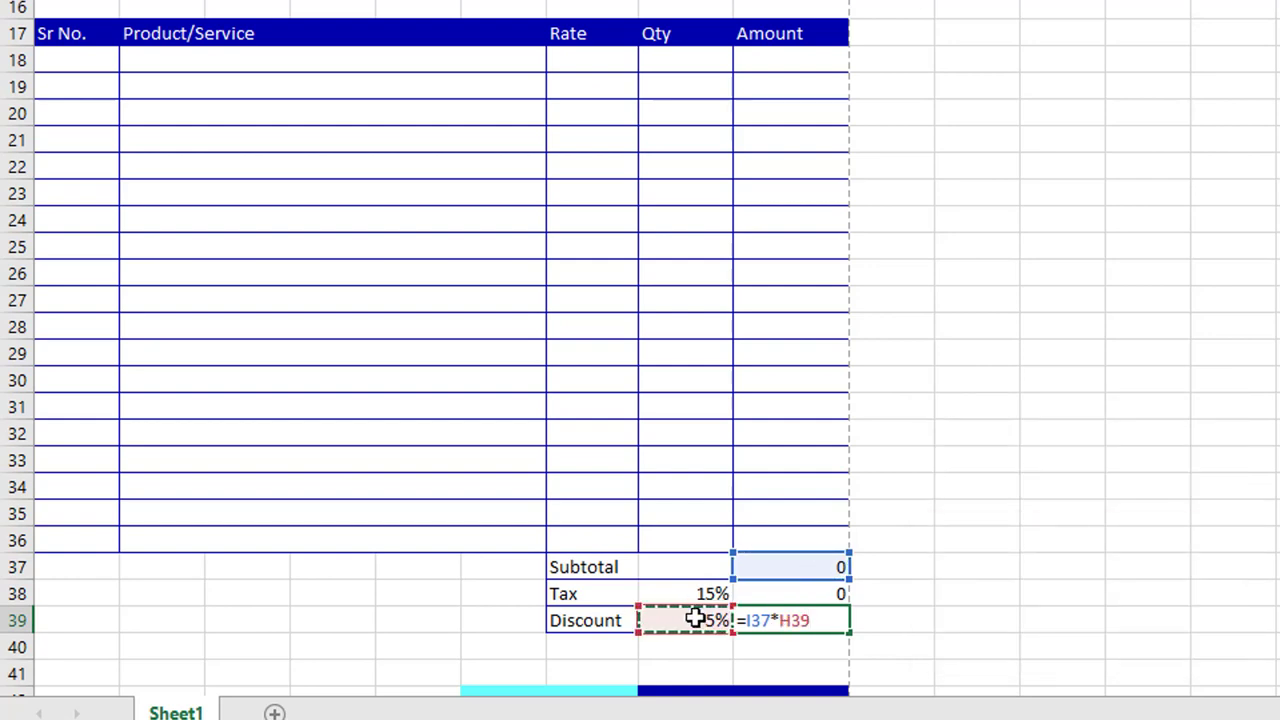
key(Return)
Enter =I37+I38-I39 in the merged Total amount cell
scroll(866, 535, down, 2)
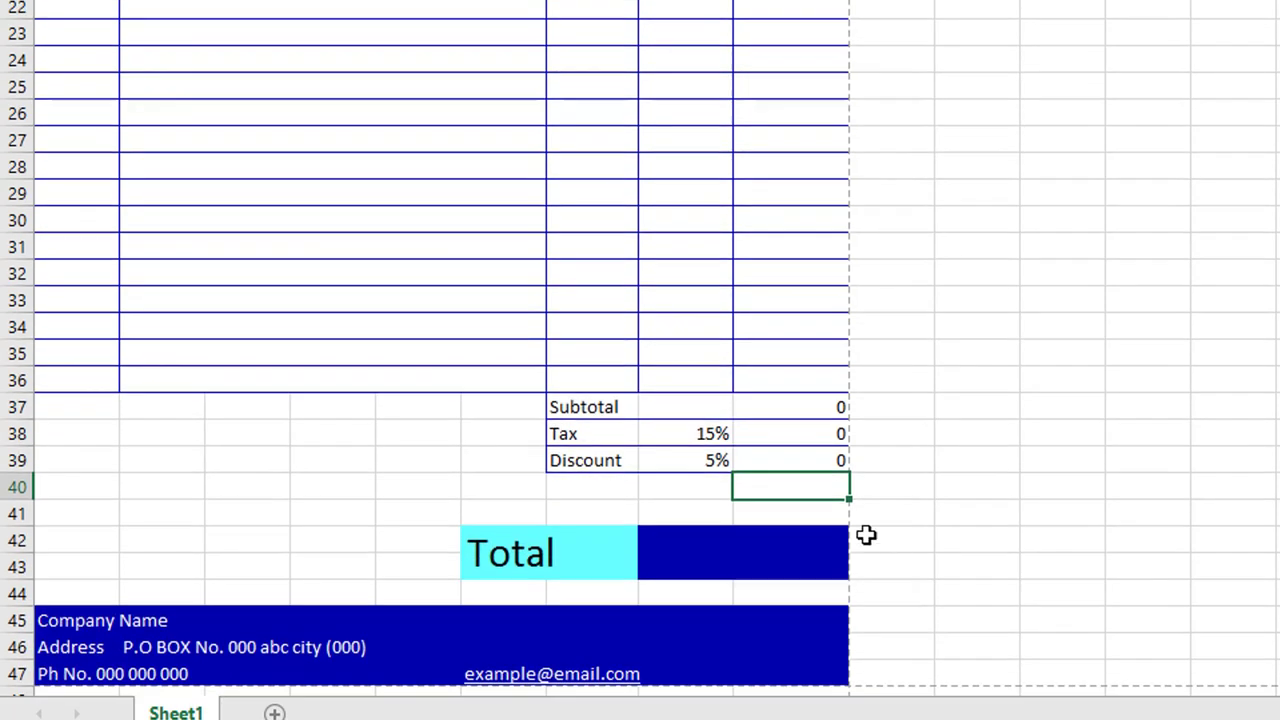
click(695, 551)
text(=)
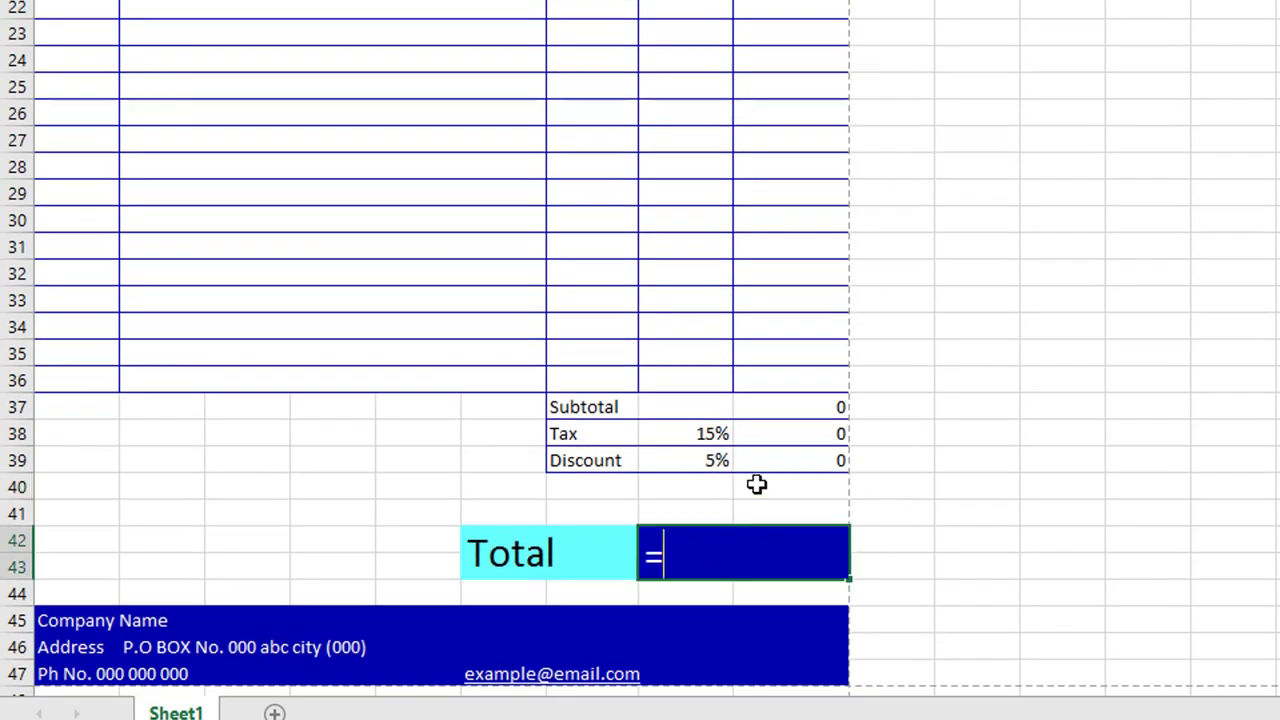
click(823, 405)
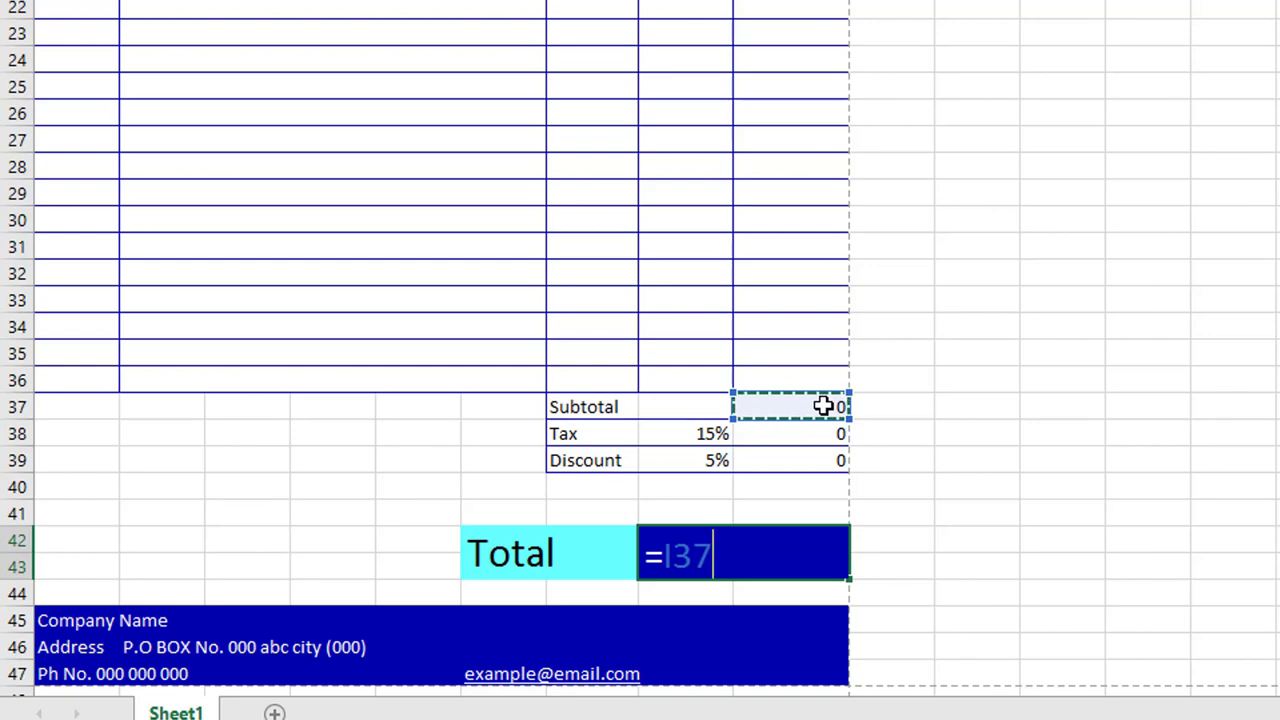
text(+)
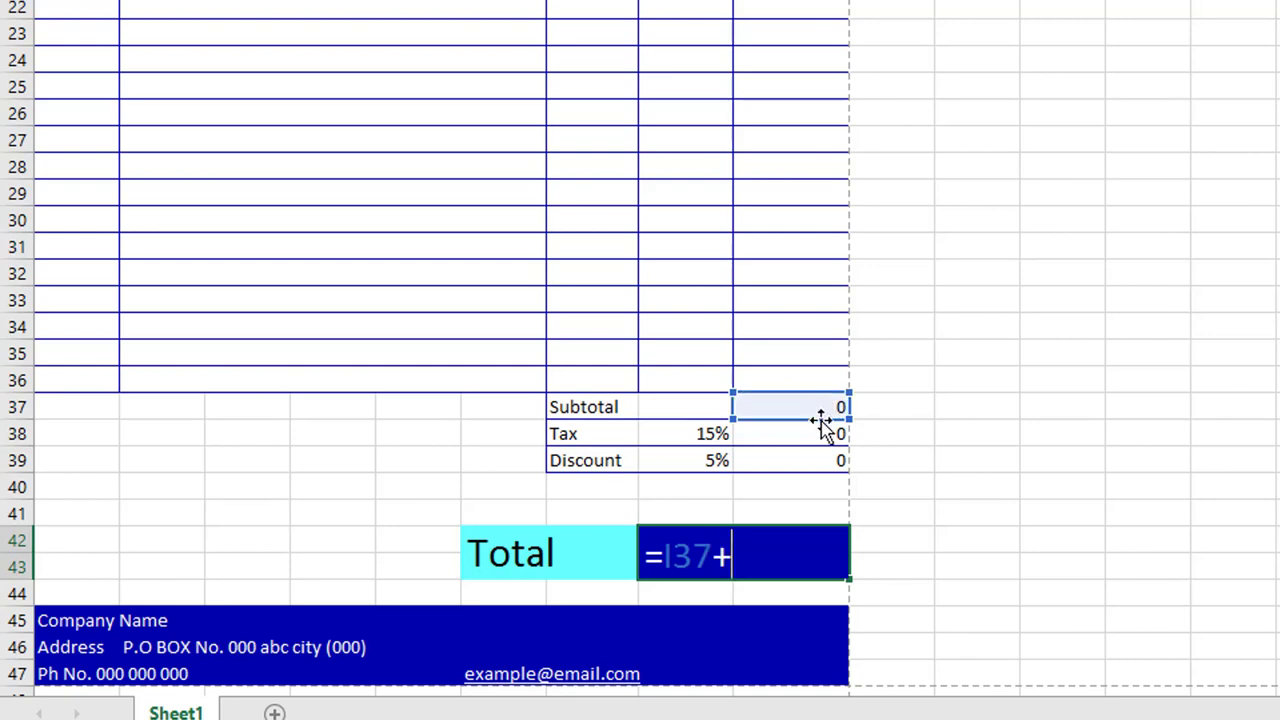
click(820, 432)
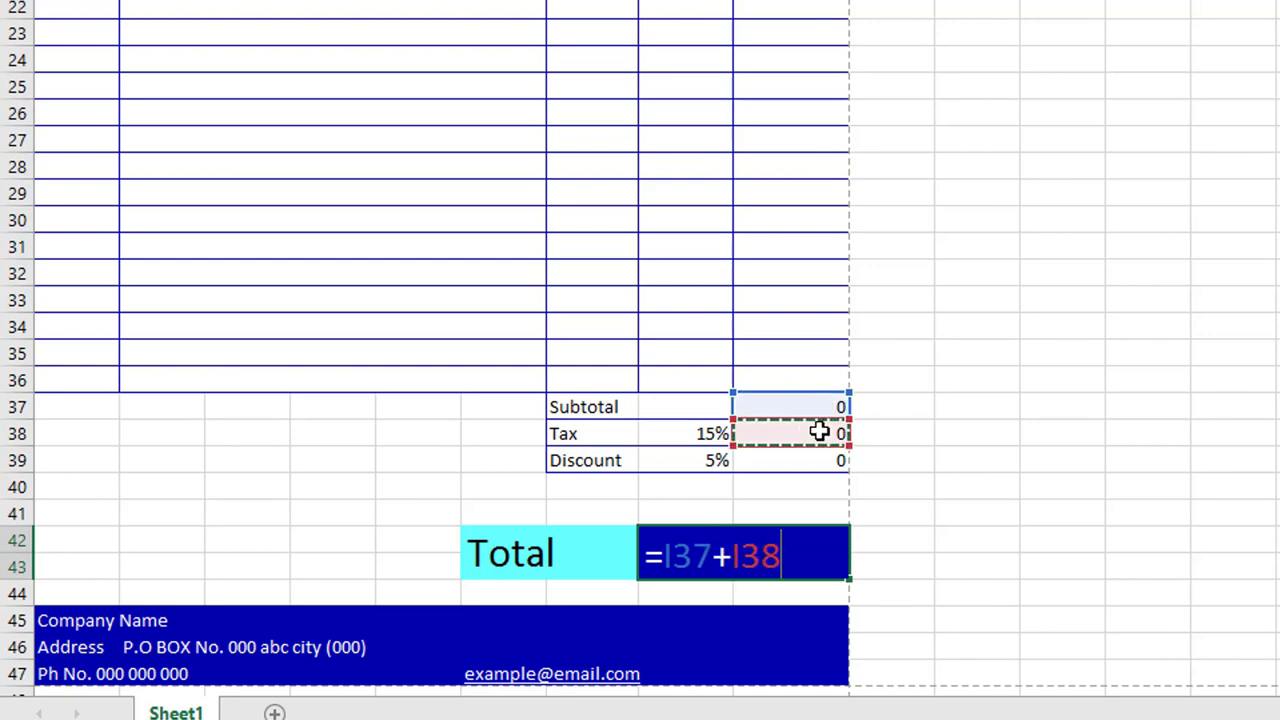
text(-)
click(808, 458)
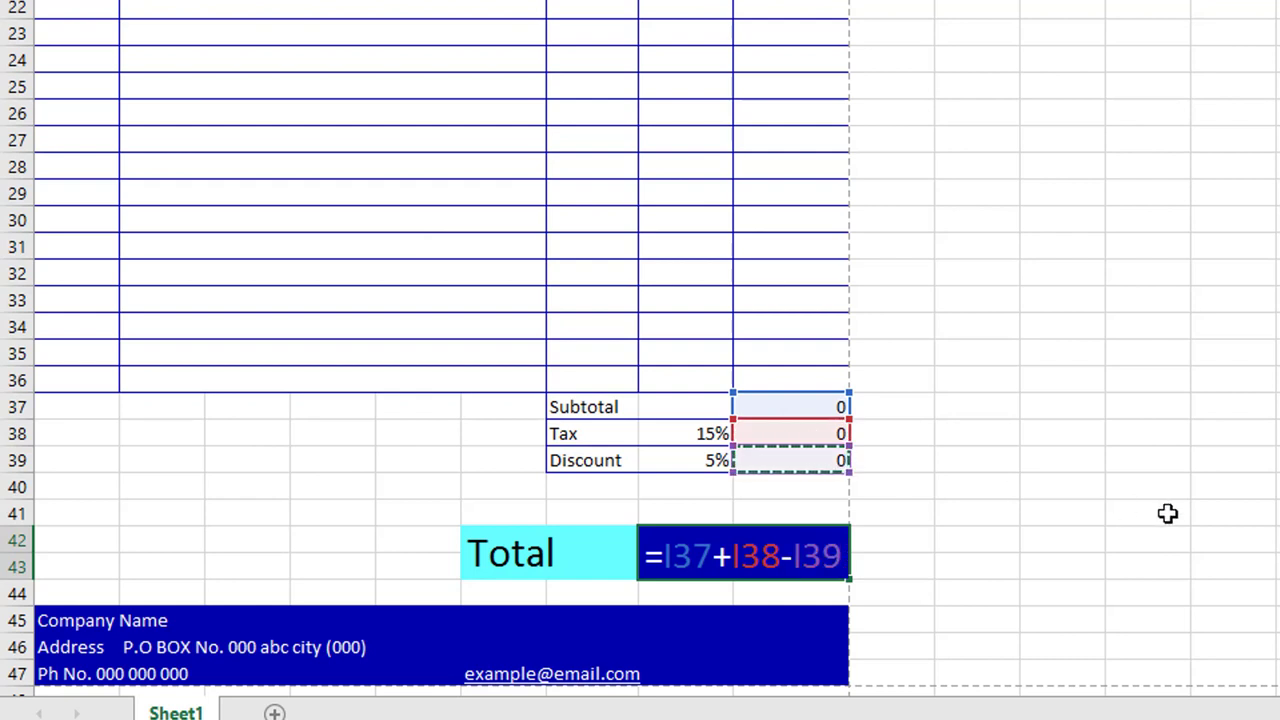
key(Return)
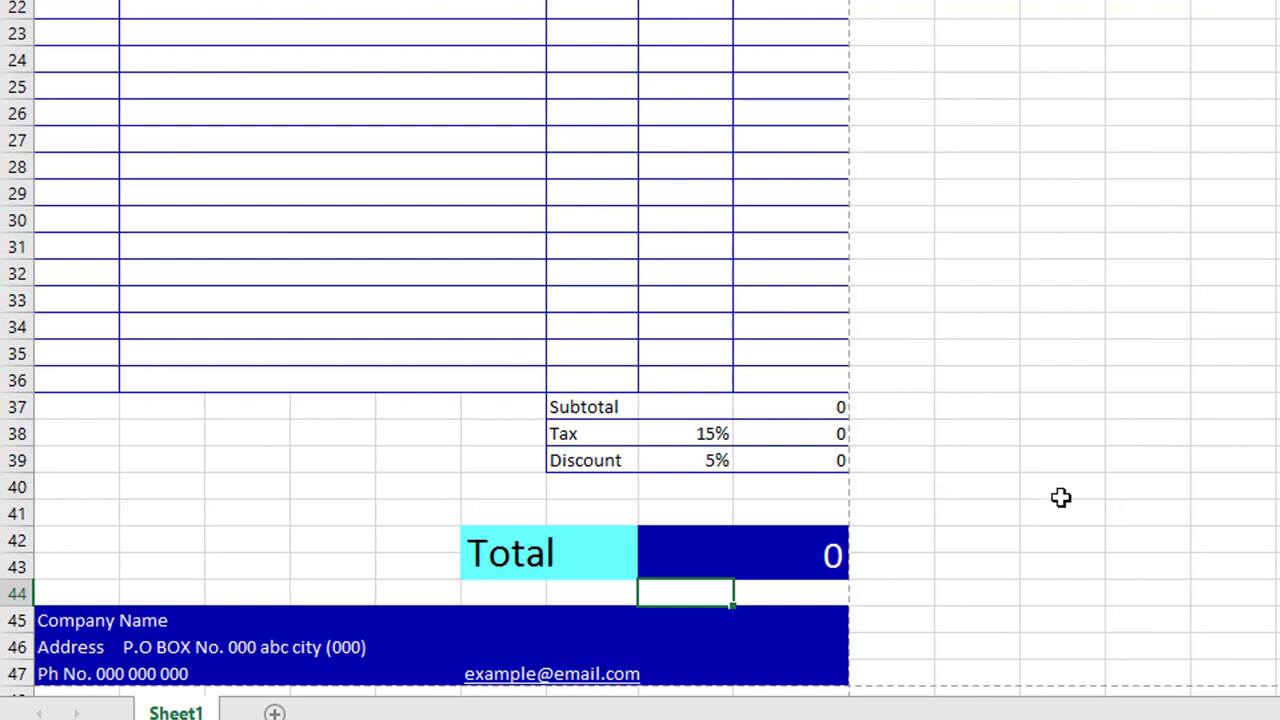
Fill G37:I39 sky blue and type Notes in A37
drag(609, 411, 777, 451)
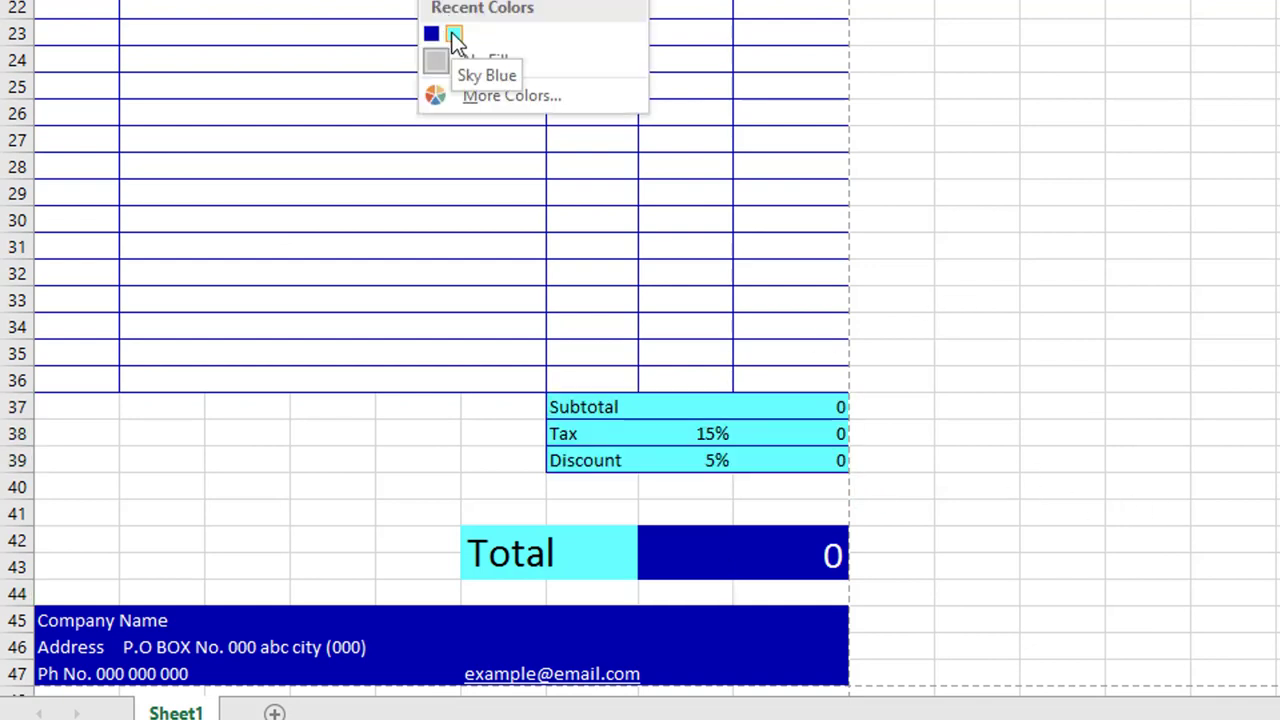
click(454, 33)
click(1165, 271)
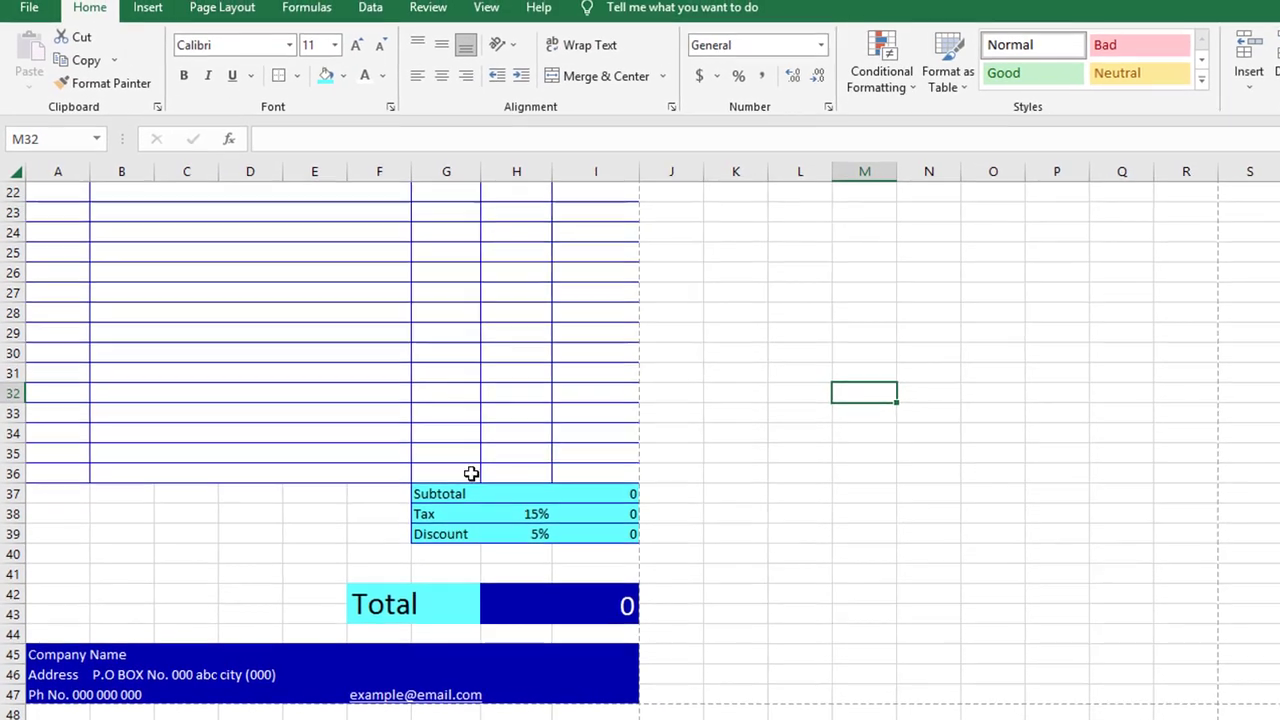
click(79, 407)
text(Notes)
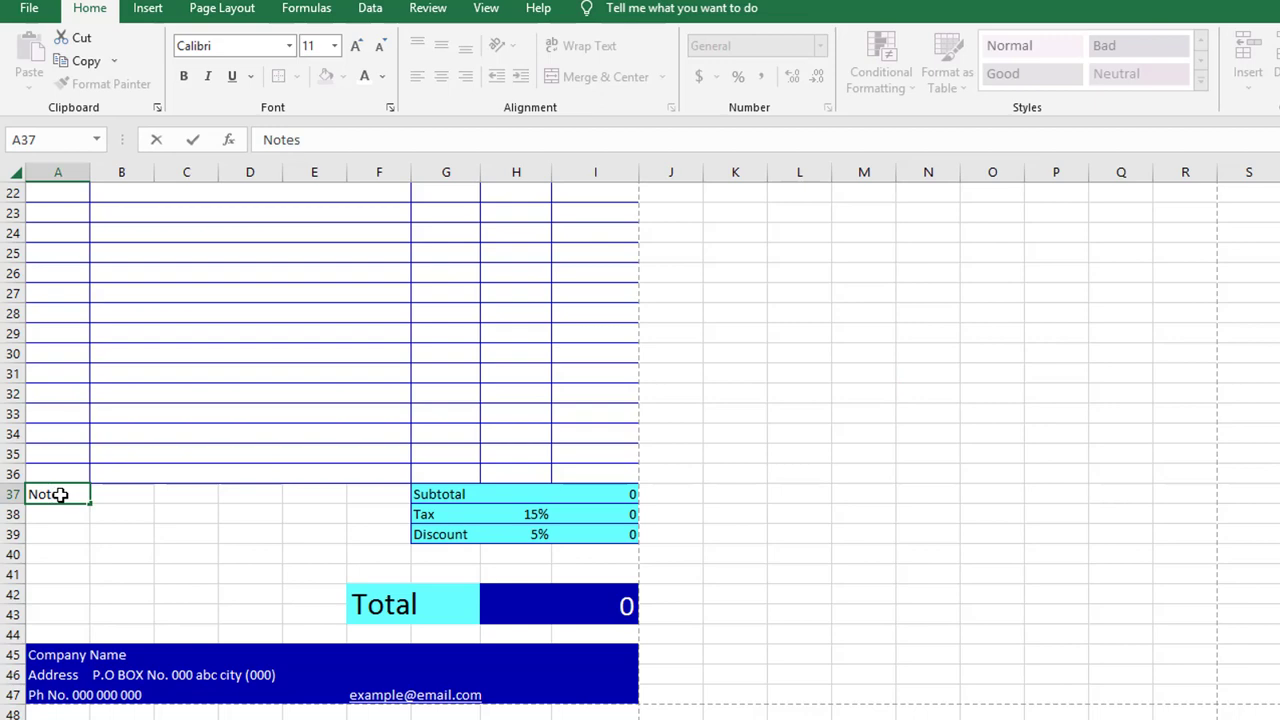
Apply Outside Borders to the notes area A38:E44 and footer A45:I47, then preview printing
drag(57, 512, 317, 626)
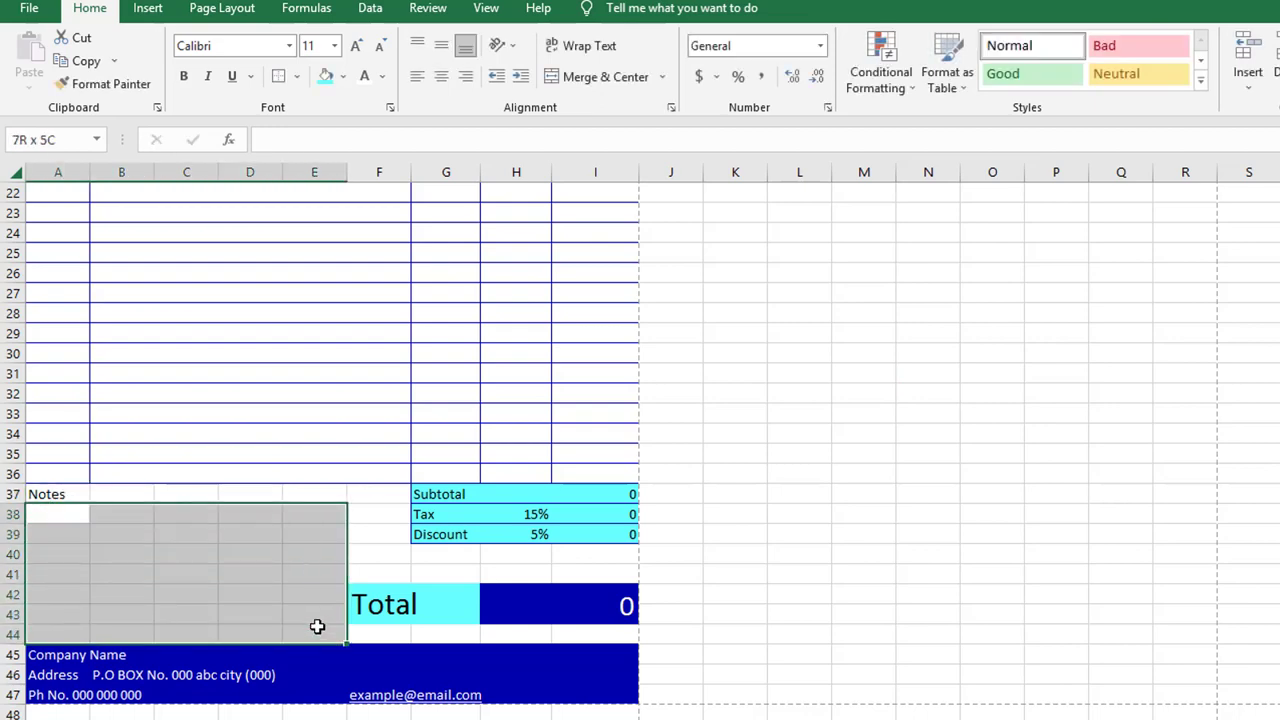
click(297, 78)
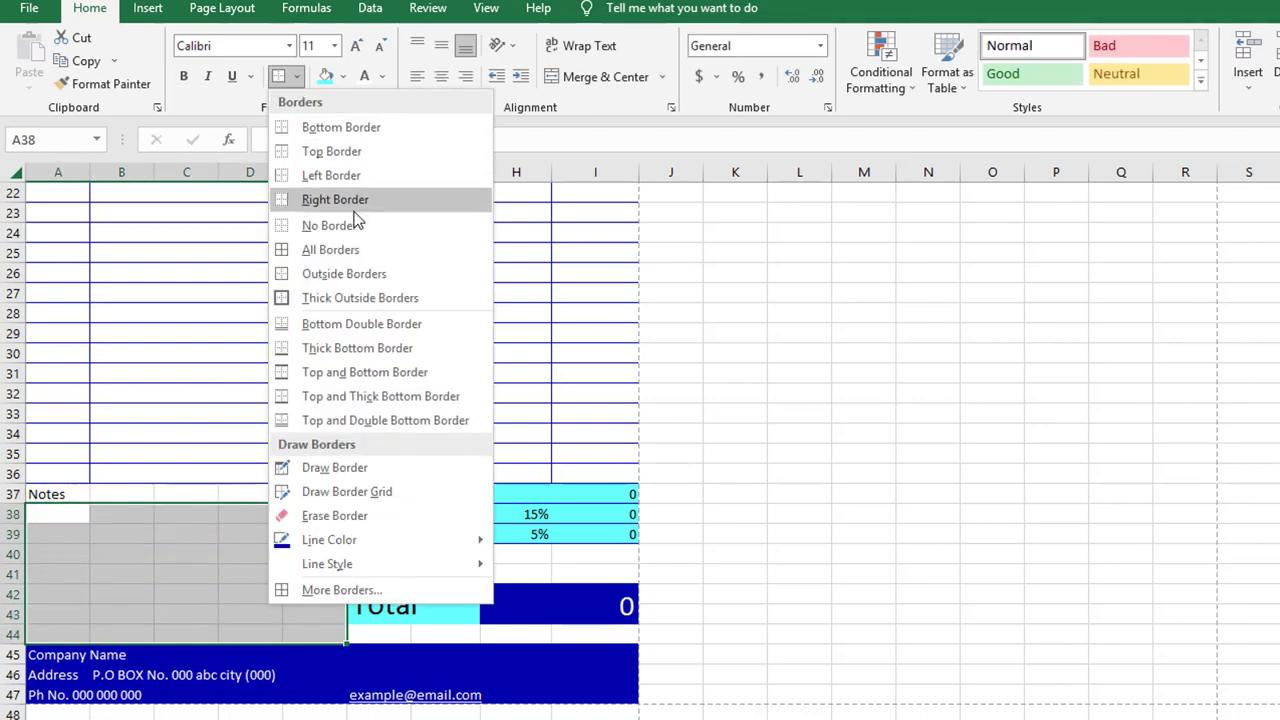
click(384, 274)
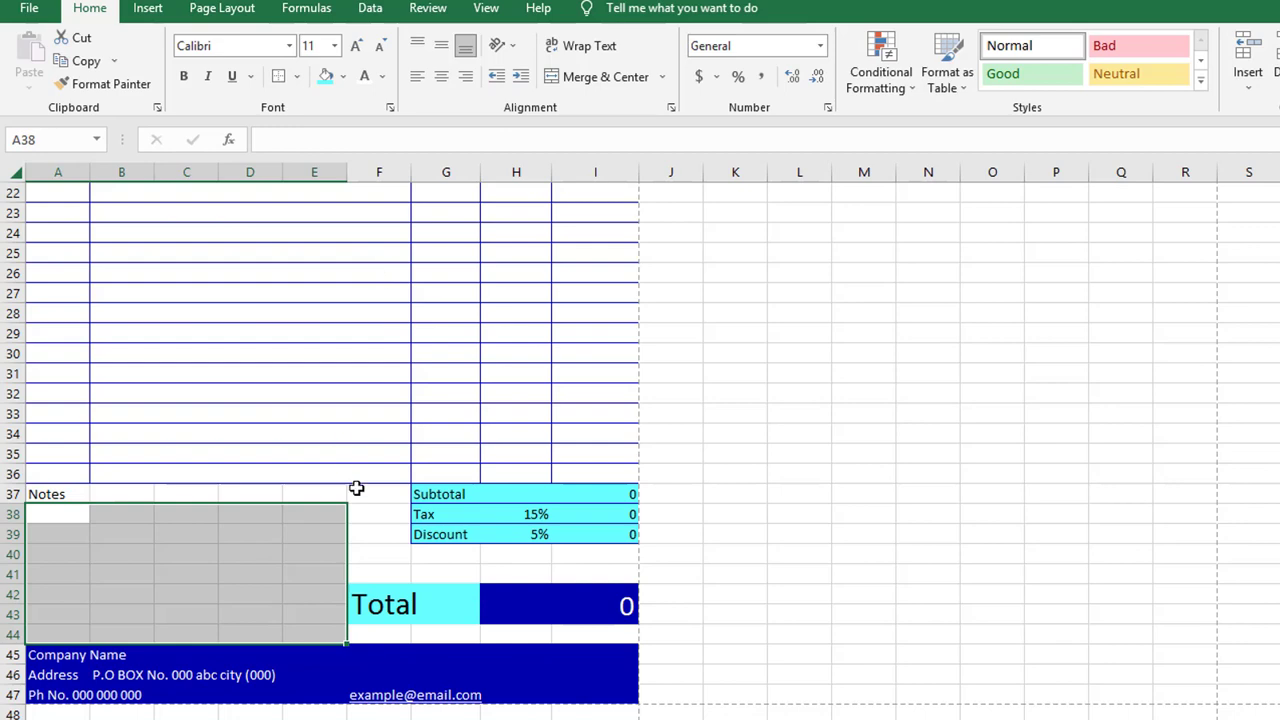
drag(37, 655, 575, 692)
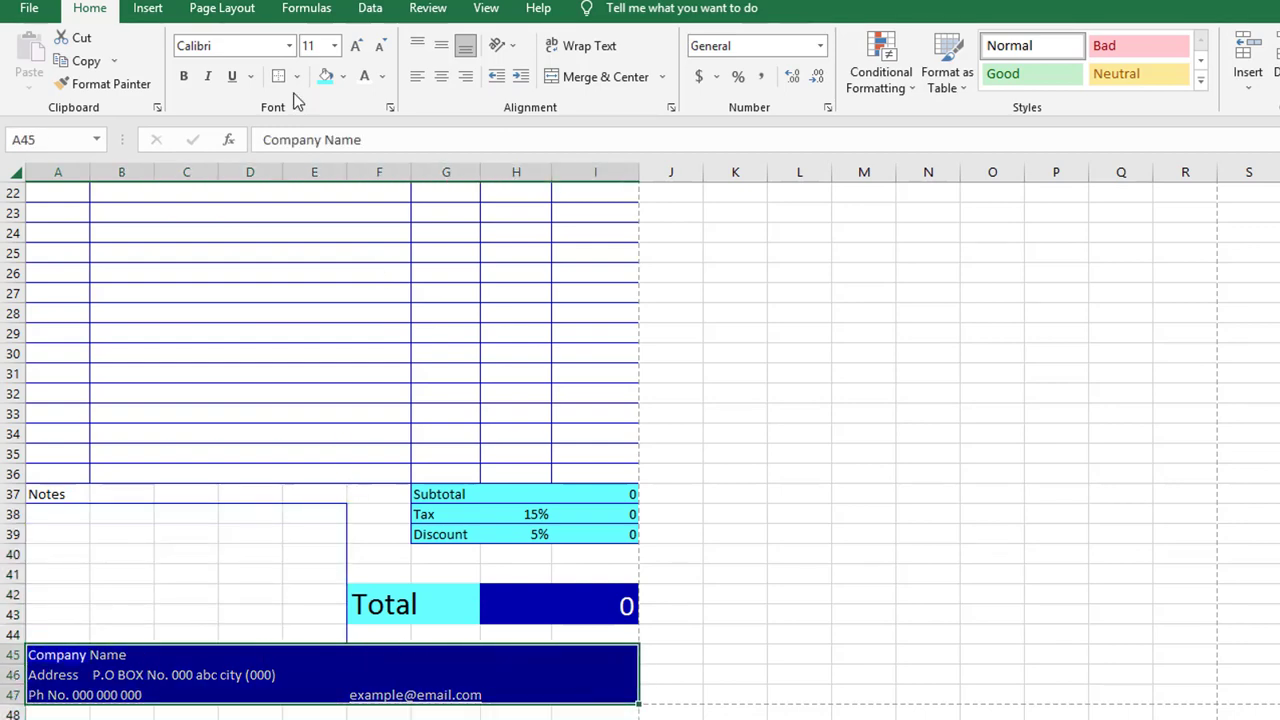
click(297, 78)
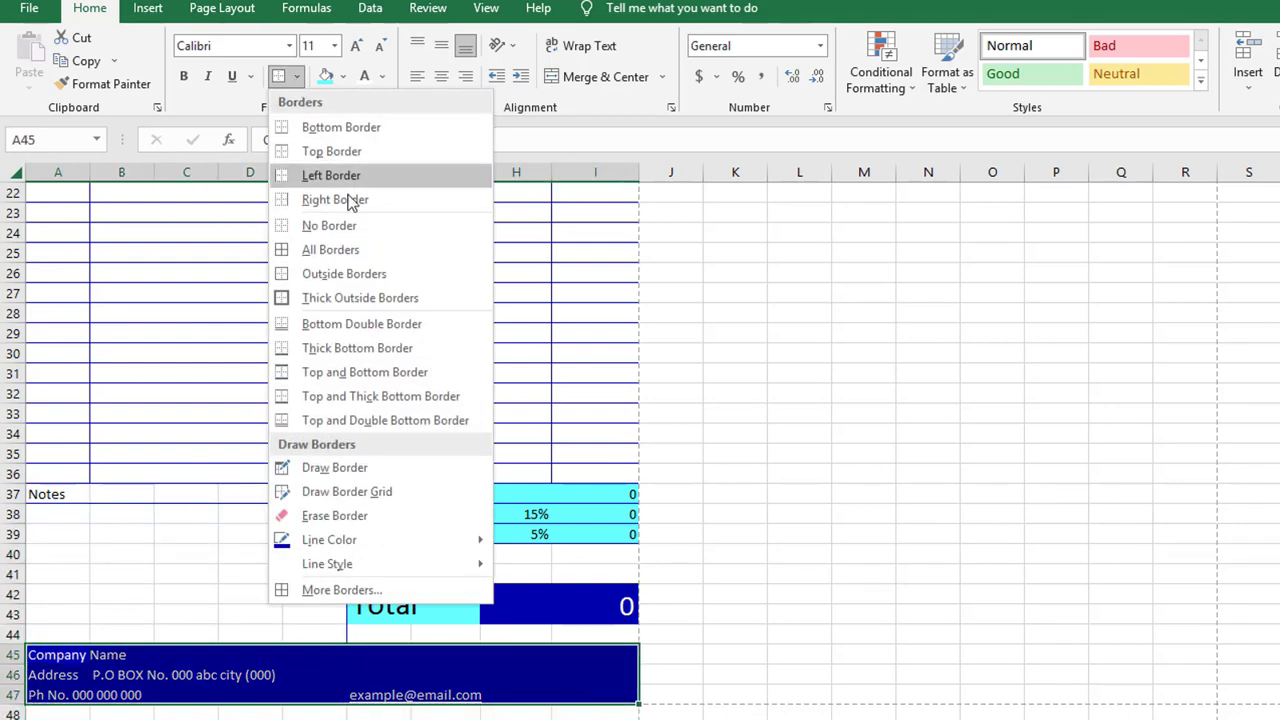
click(400, 275)
click(775, 570)
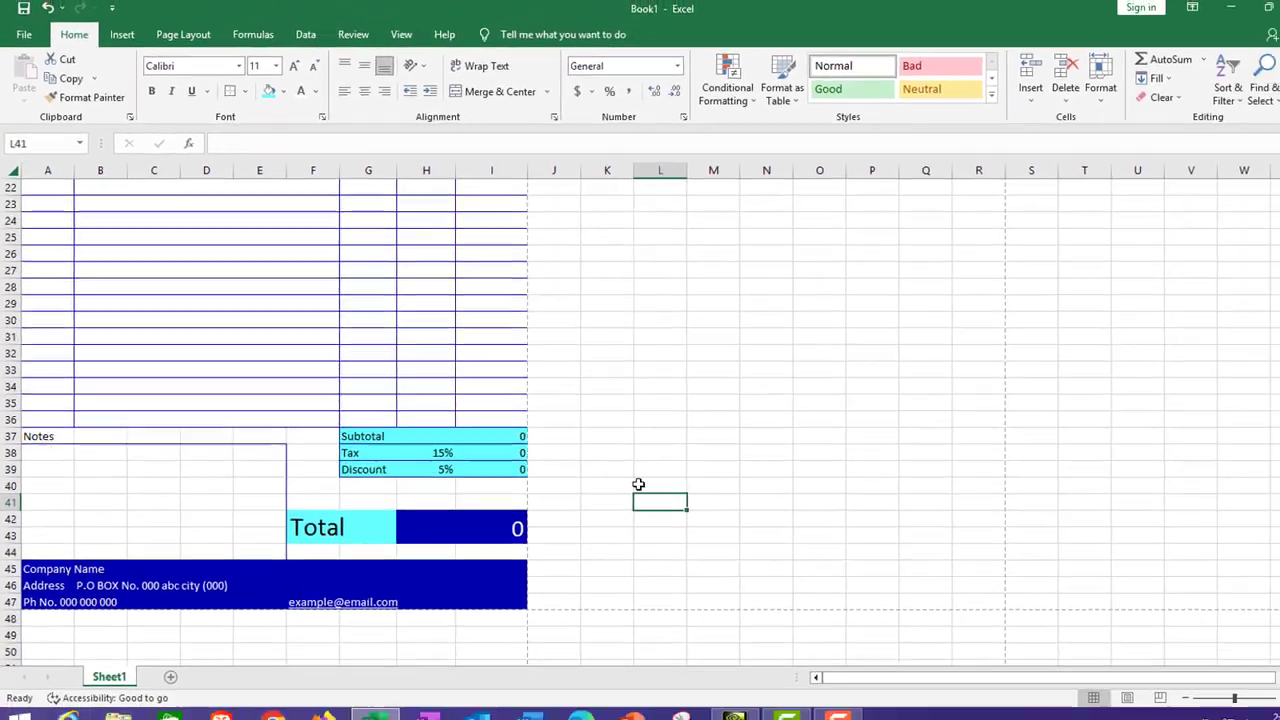
key(ctrl+p)
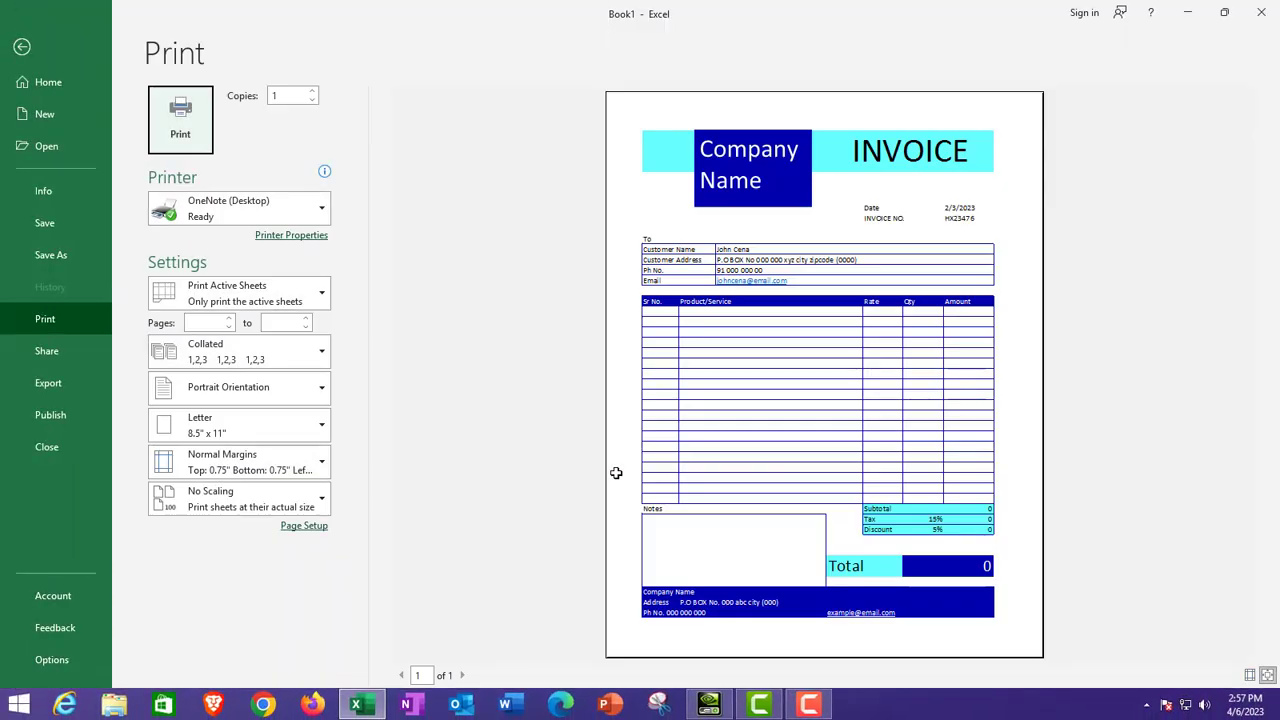
Leave print preview and enter the Amount formula =H18*G18 in I18
key(Escape)
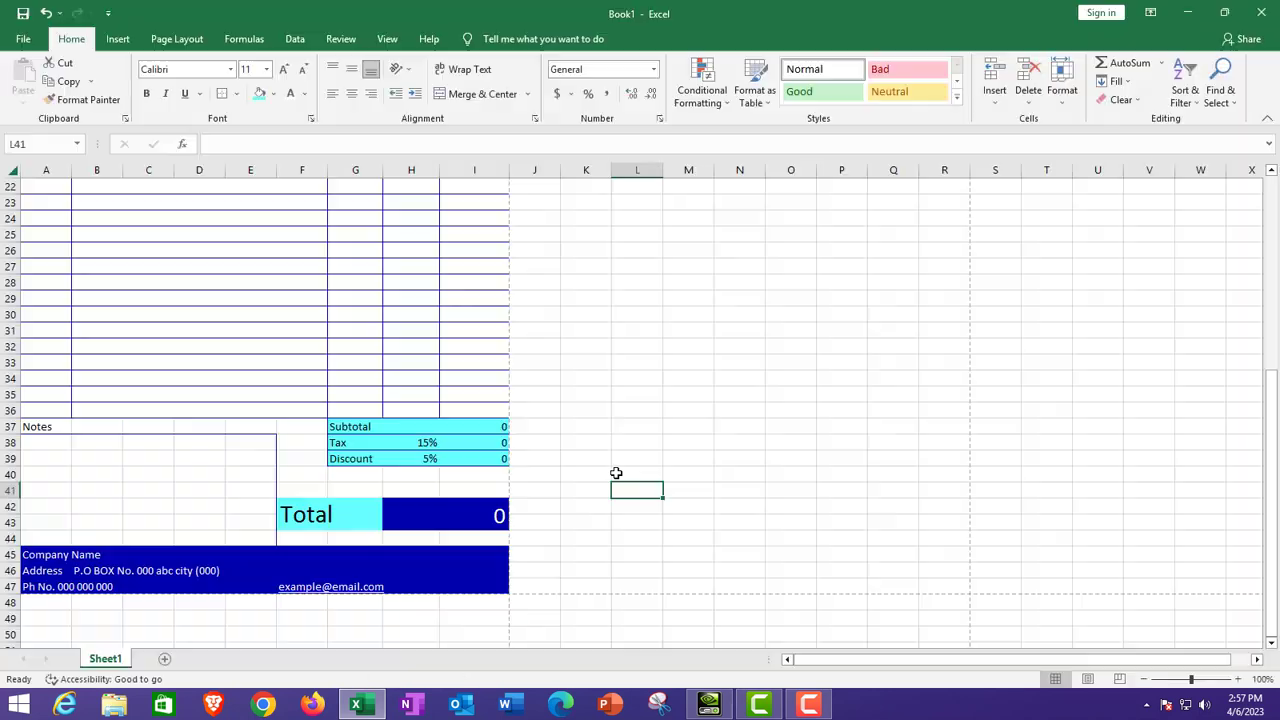
scroll(583, 443, up, 8)
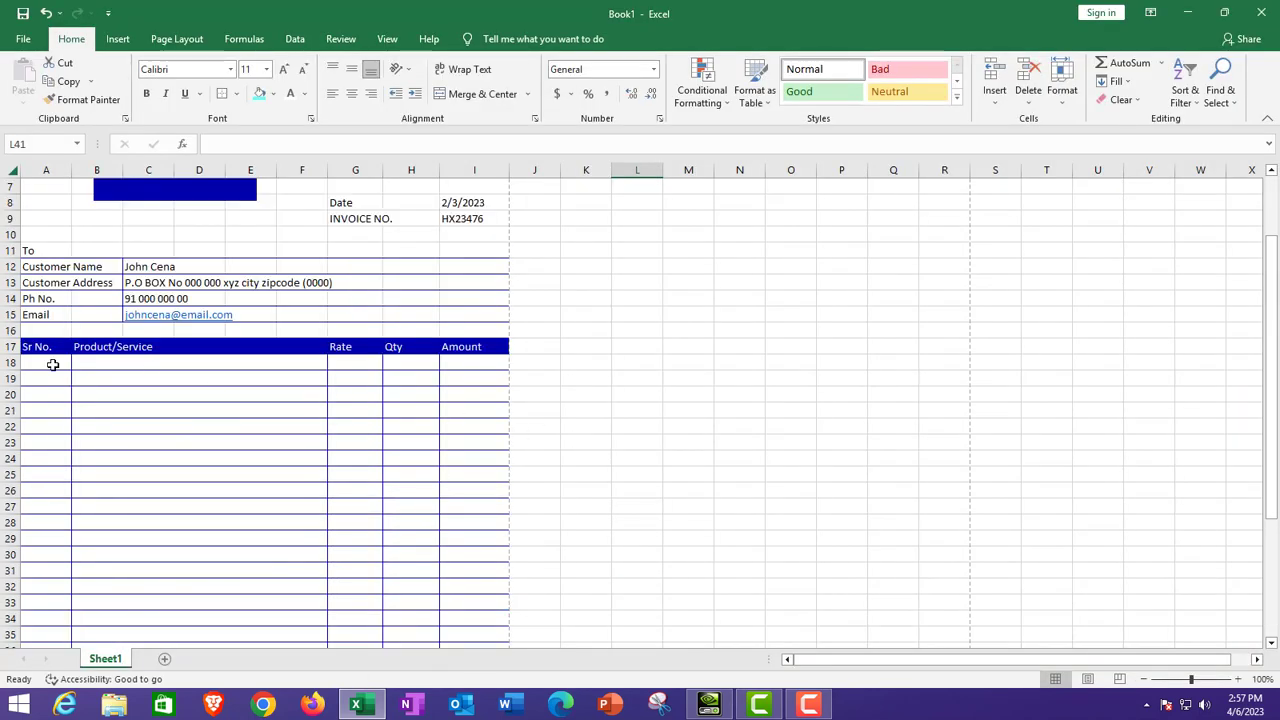
scroll(477, 363, down, 1)
click(480, 317)
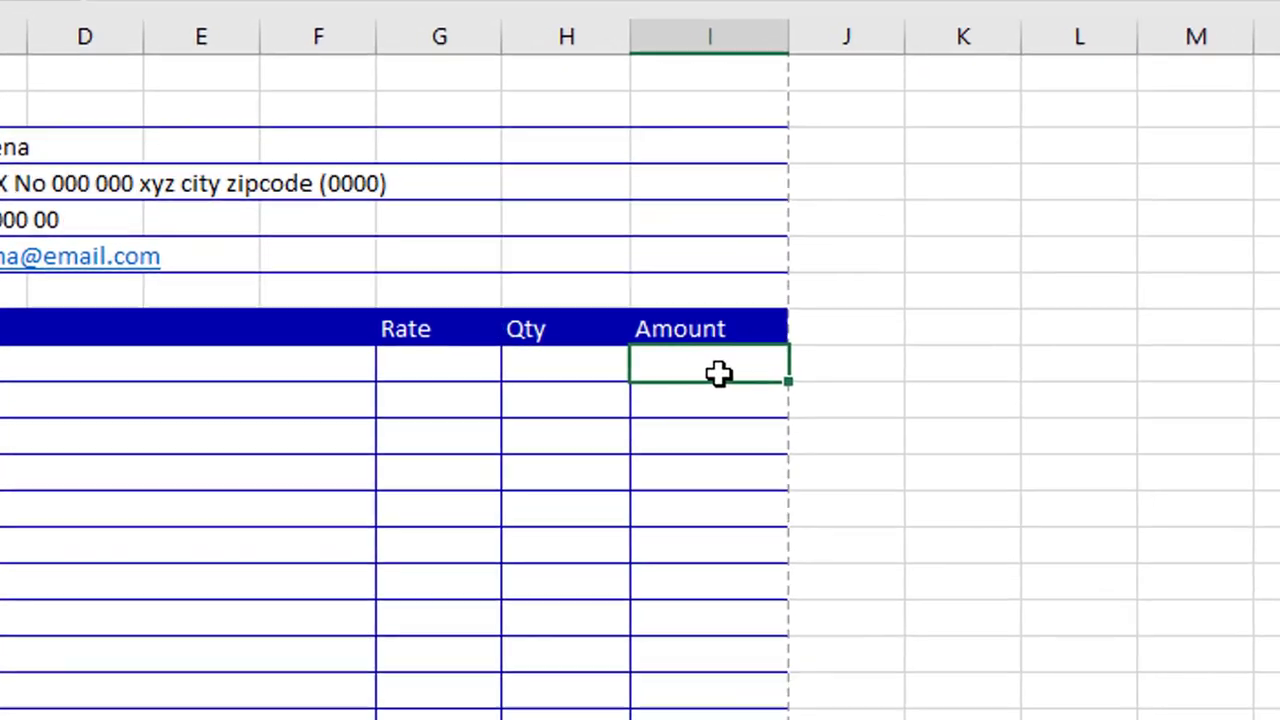
click(575, 365)
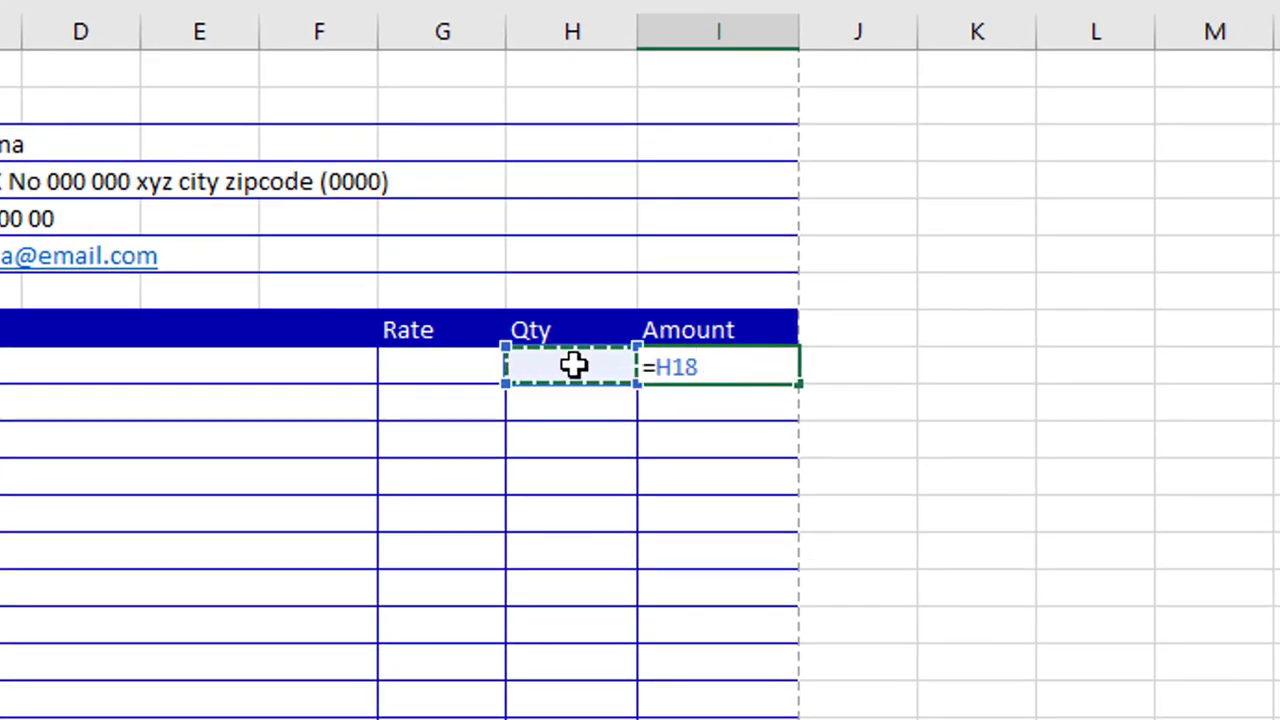
text(*)
click(421, 368)
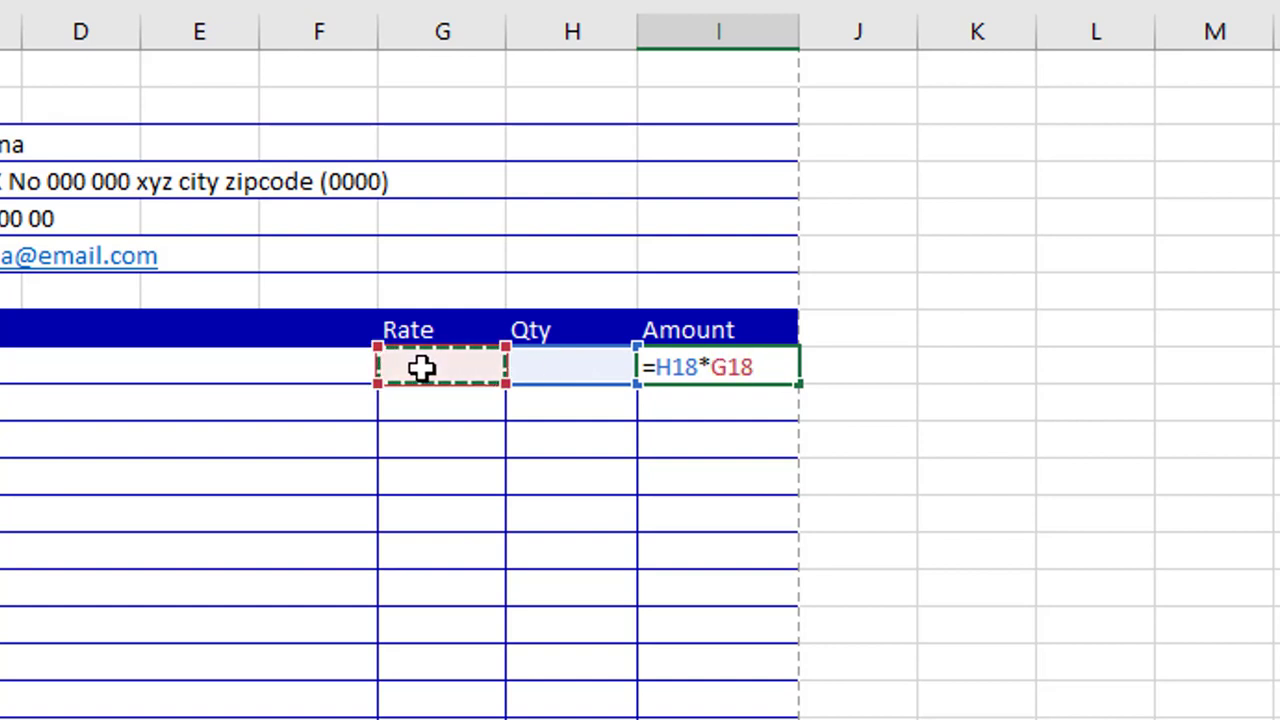
key(Return)
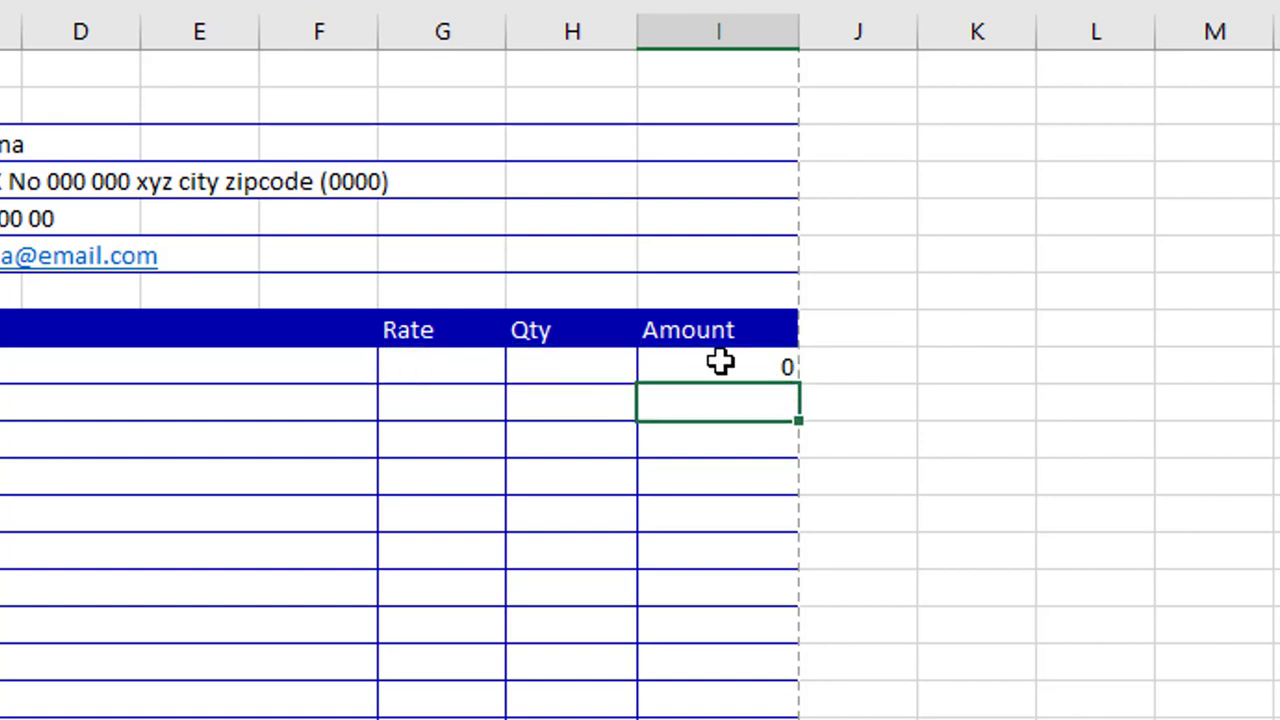
Copy the I18 Amount formula down through I25
click(720, 362)
drag(799, 383, 758, 653)
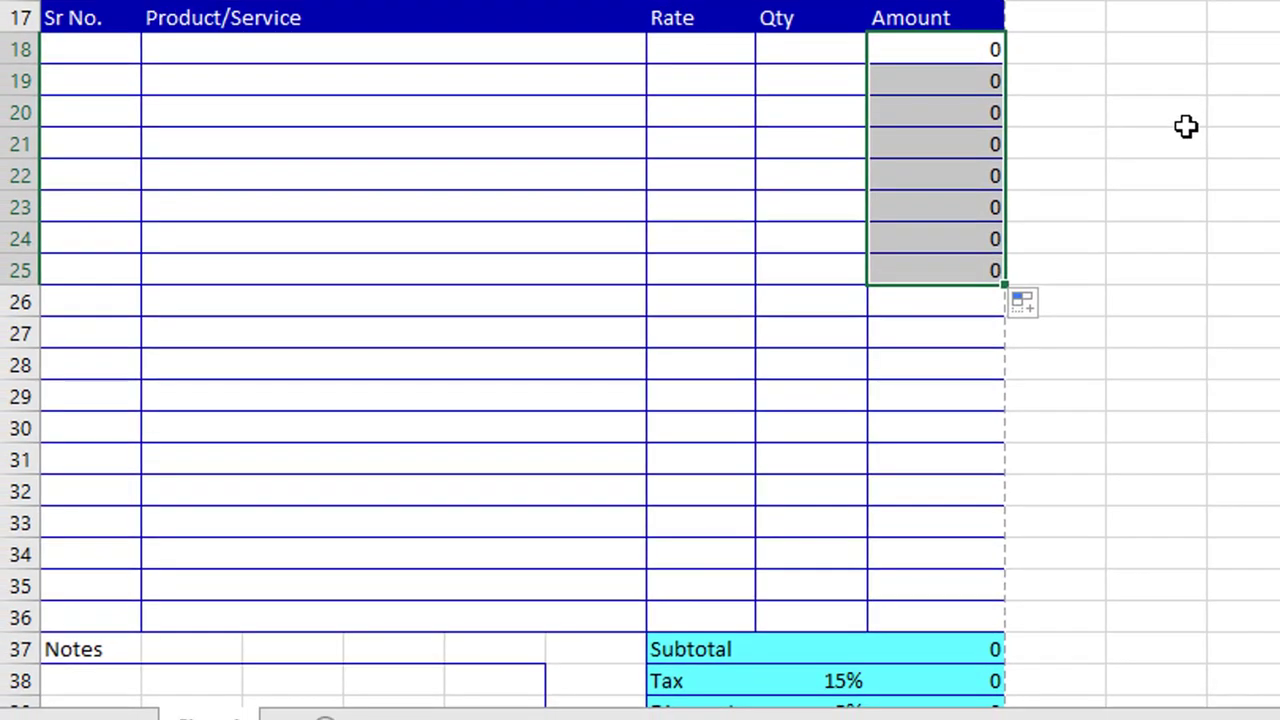
click(131, 49)
Number Sr No. rows 18–25 from 1 to 8 and enter Keyboard at rate 400, qty 3
text(1)
drag(140, 64, 143, 274)
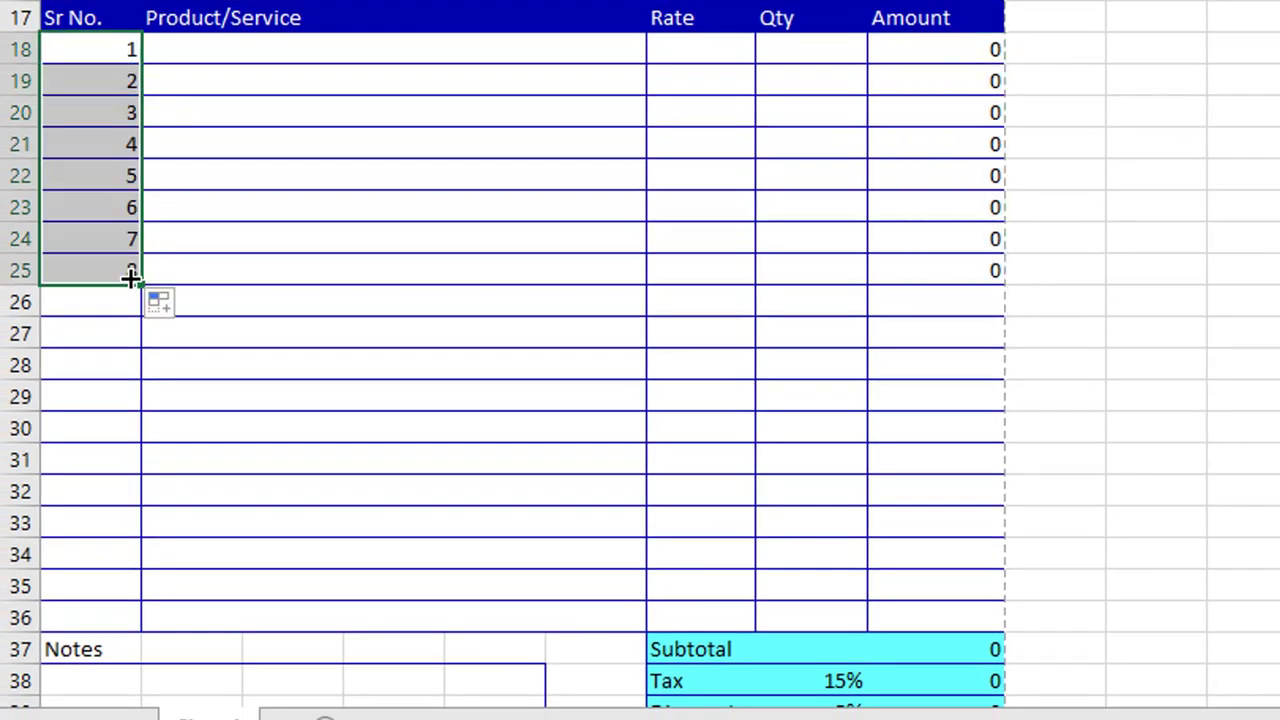
click(312, 54)
text(Keyboard)
click(717, 49)
text(400)
key(Tab)
text(3)
Add Mouse (300, qty 4) and Speaker (rate 600, qty 2) in rows 19–20
click(414, 85)
text(Mouse)
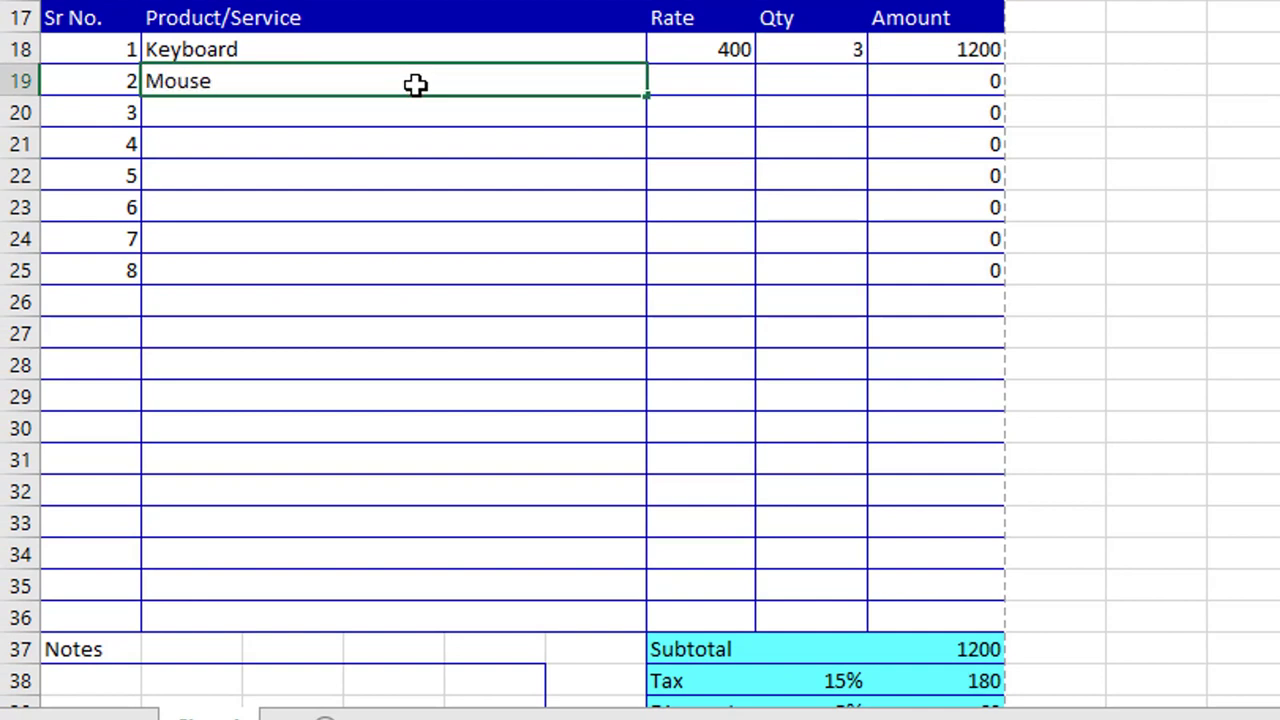
key(Tab)
text(3004)
click(371, 114)
text(Speaker)
click(717, 114)
text(600)
key(Tab)
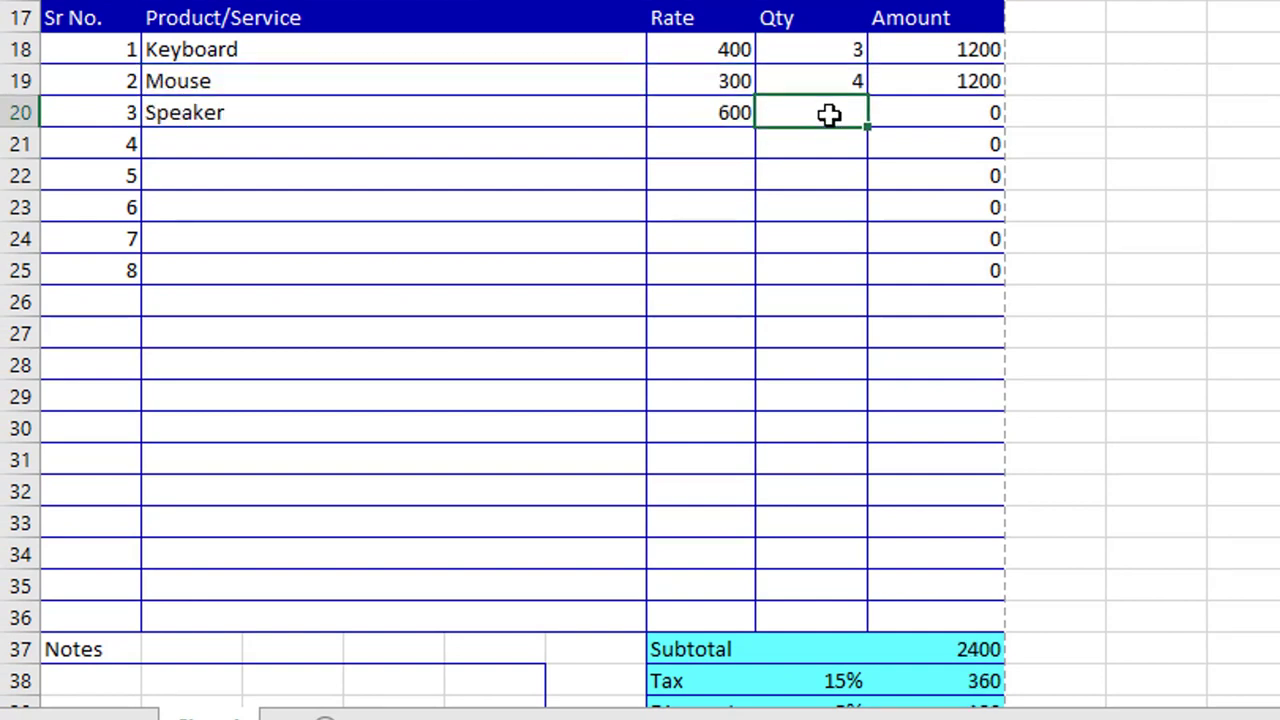
text(2)
Add LED bulb 9Volt (rate 100, qty 5) and Type C cable (rate 300, qty 4)
click(472, 154)
text(LED bulb 9Volt)
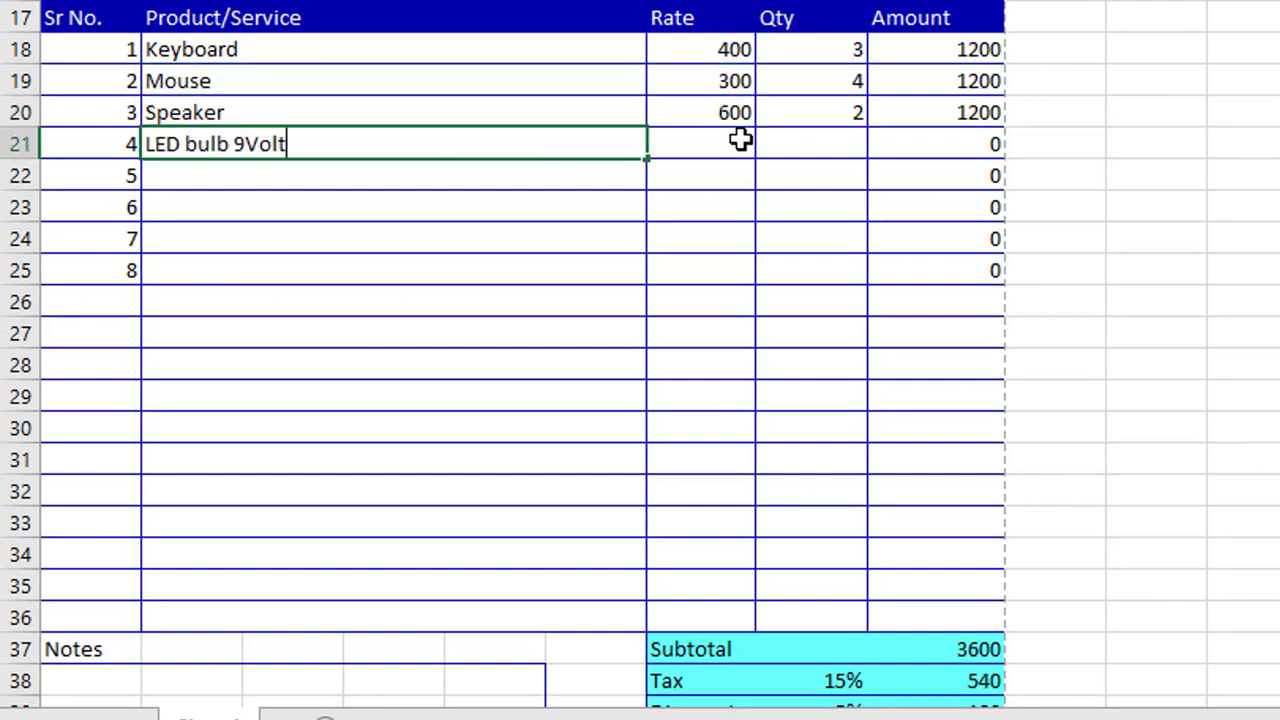
click(740, 144)
text(100)
click(814, 149)
text(5)
click(428, 172)
text(Type C cable)
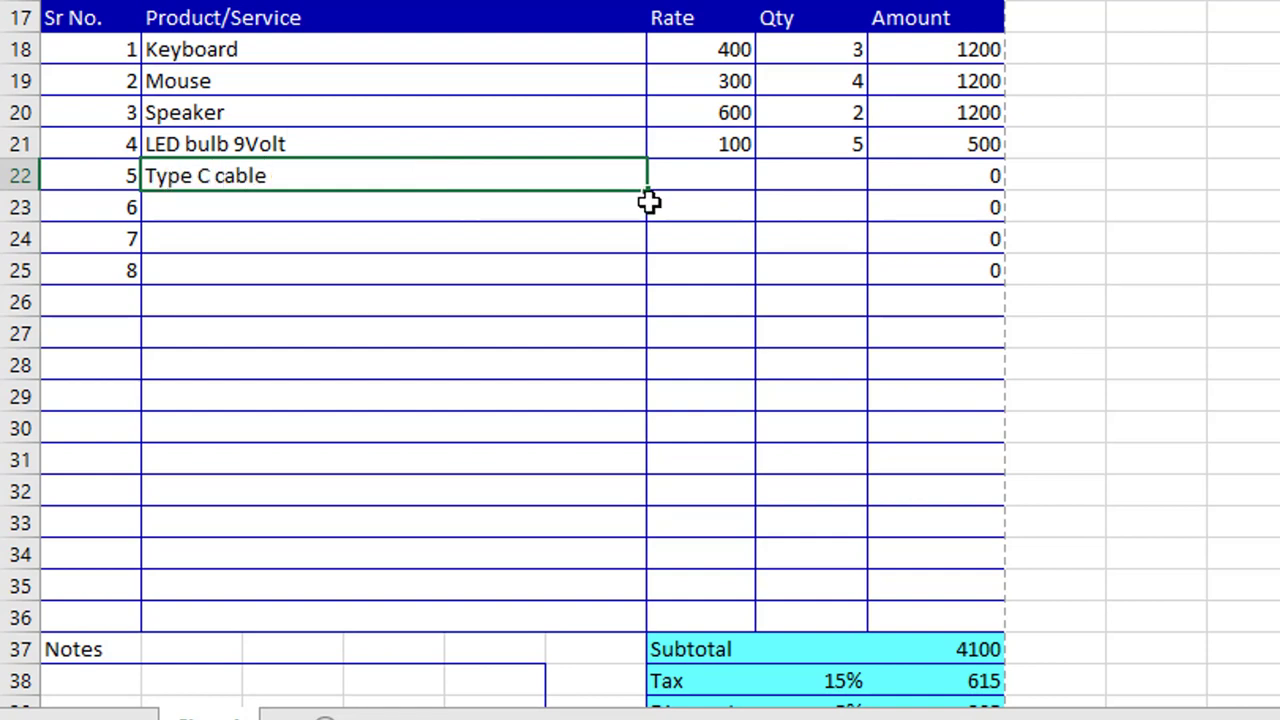
click(665, 186)
text(300)
key(Tab)
text(4)
Add Charger 5 Volt (rate 500, qty 3) and 10 Lt carry bag (rate 400, qty 1)
click(411, 214)
text(Charger 5 Volt)
click(717, 214)
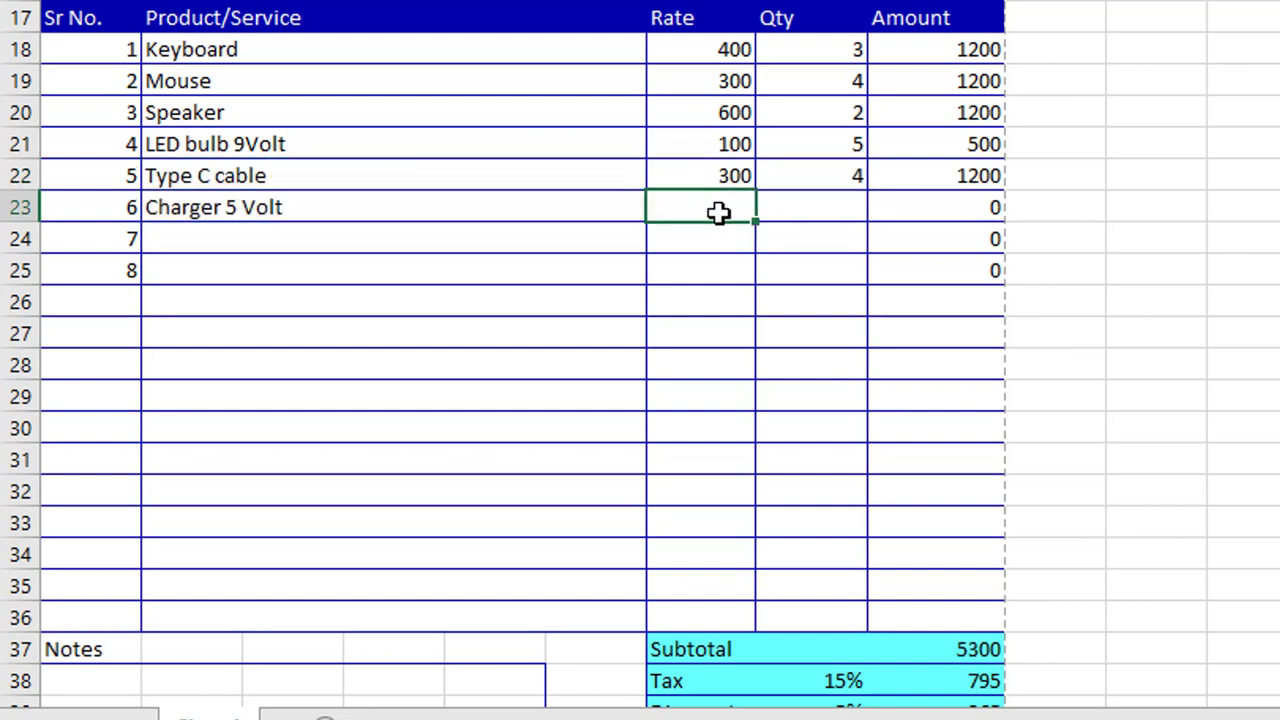
text(500)
key(Tab)
text(3)
click(428, 249)
text(10 Lt carry bag)
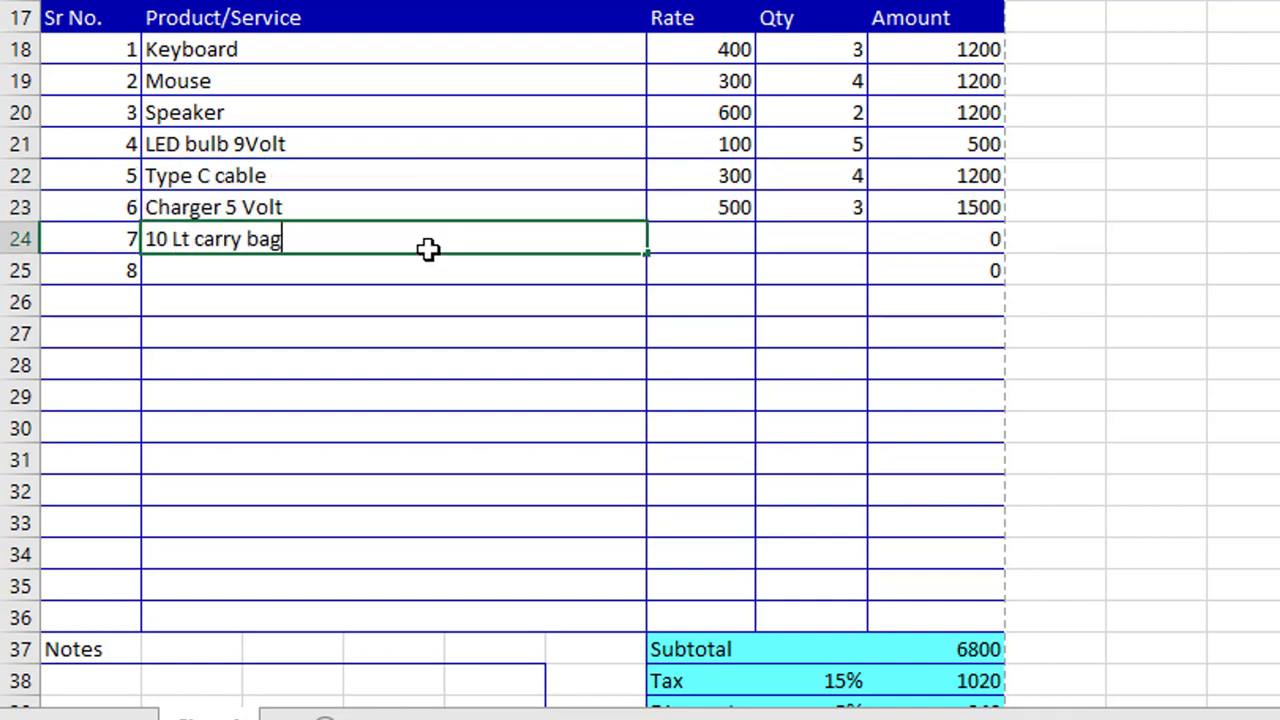
click(700, 240)
text(400)
key(Tab)
text(1)
Add Water bottler 1Lt at rate 100, qty 3, and check the Total reaches 8250
click(453, 280)
text(Water bottler 1)
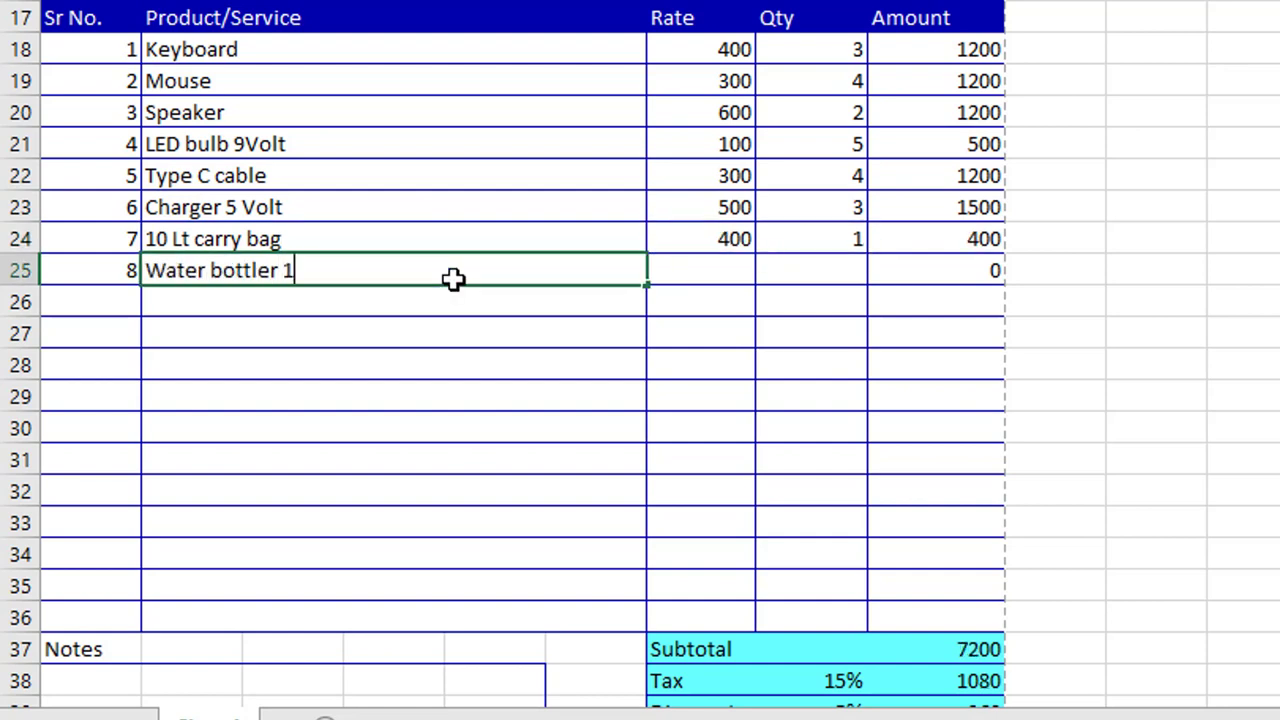
text(Lt)
click(723, 266)
text(100)
key(Tab)
text(3)
click(590, 333)
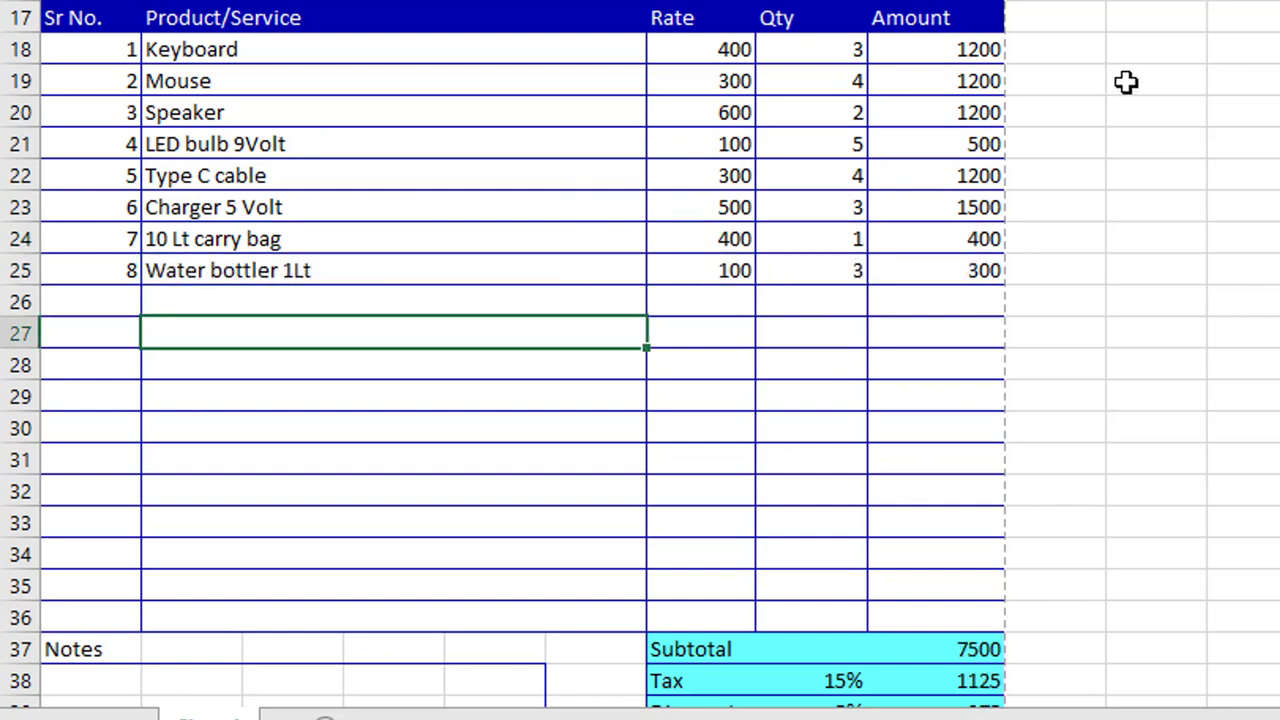
scroll(1126, 82, down, 3)
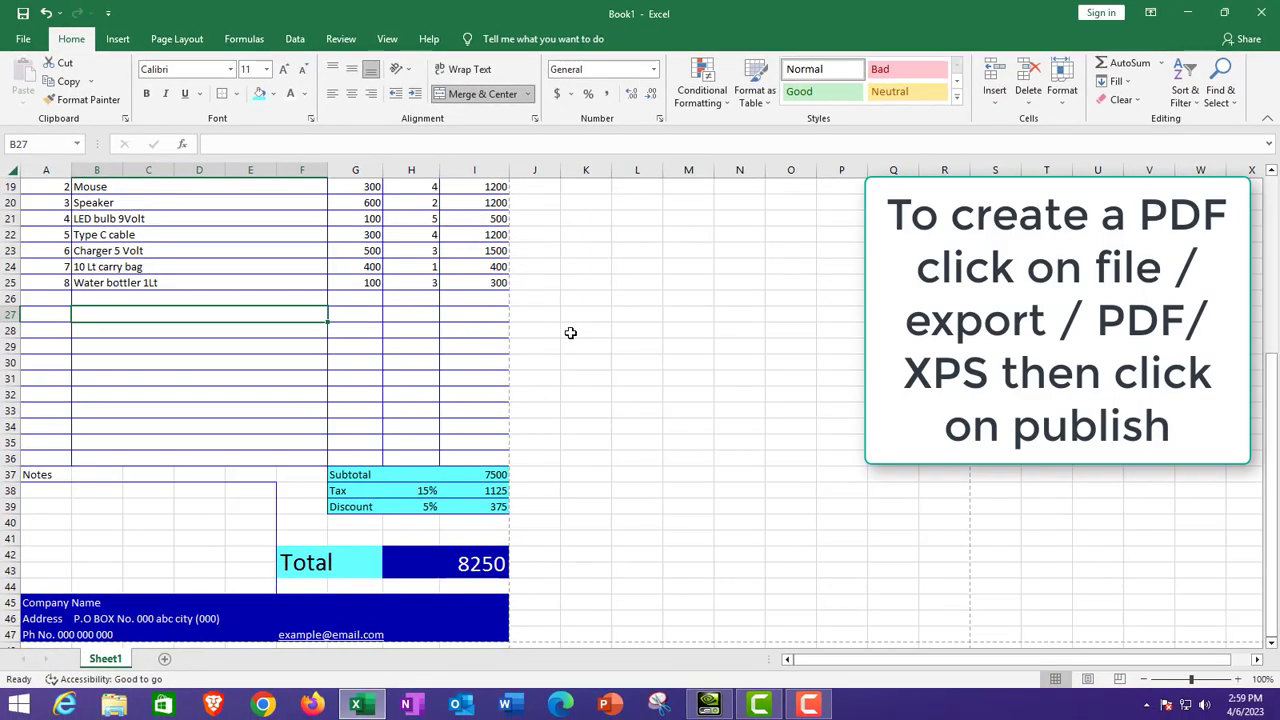
scroll(1126, 85, up, 1)
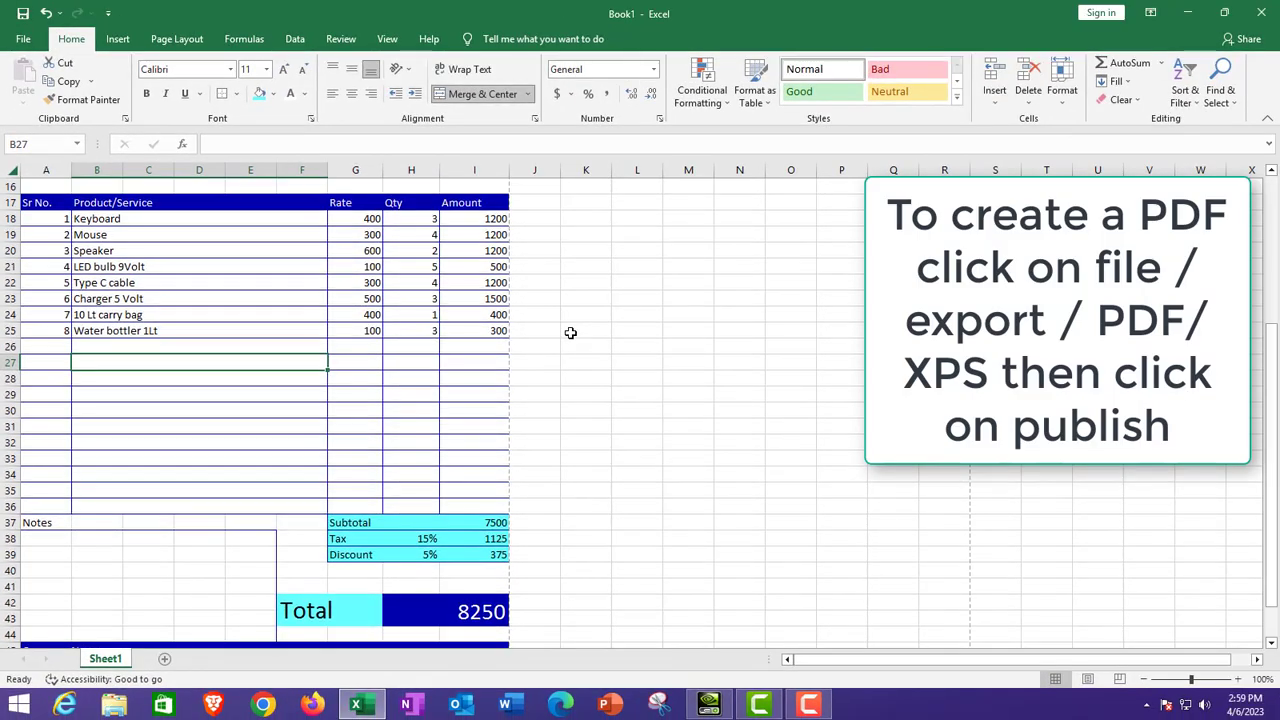
Export the invoice from File > Export as a PDF named invoice-03 and publish it
scroll(570, 332, up, 5)
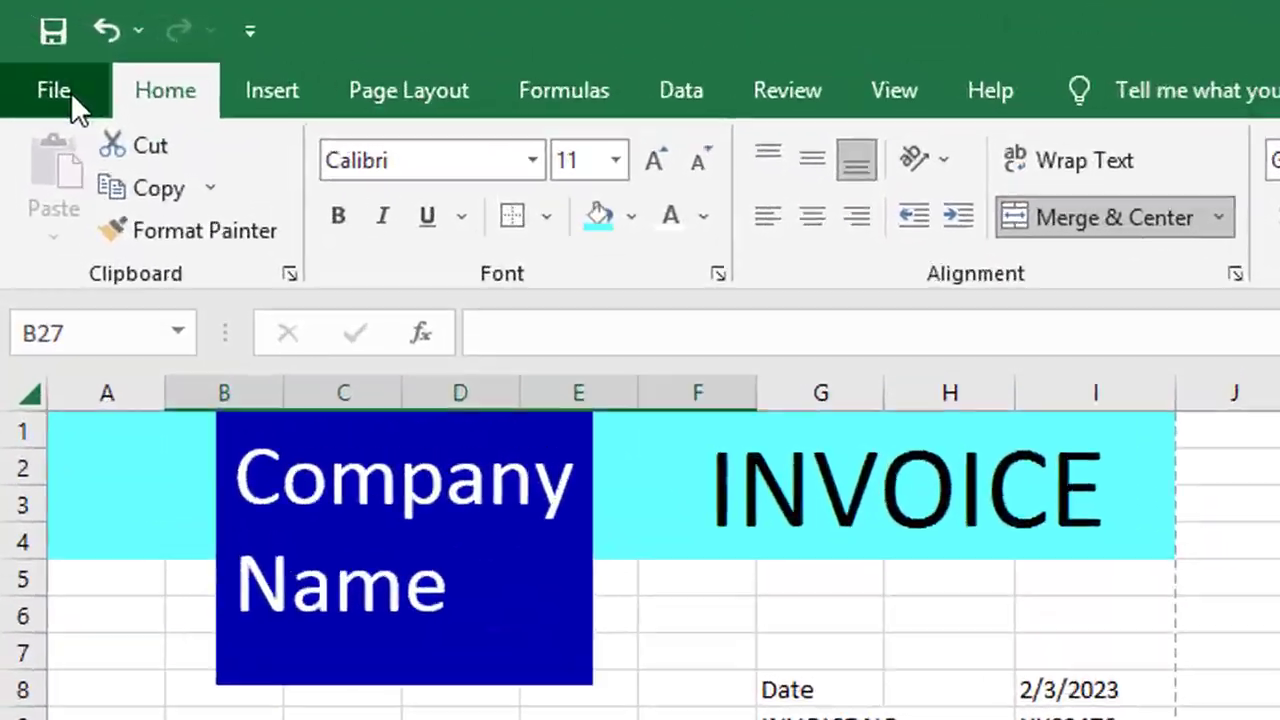
click(24, 40)
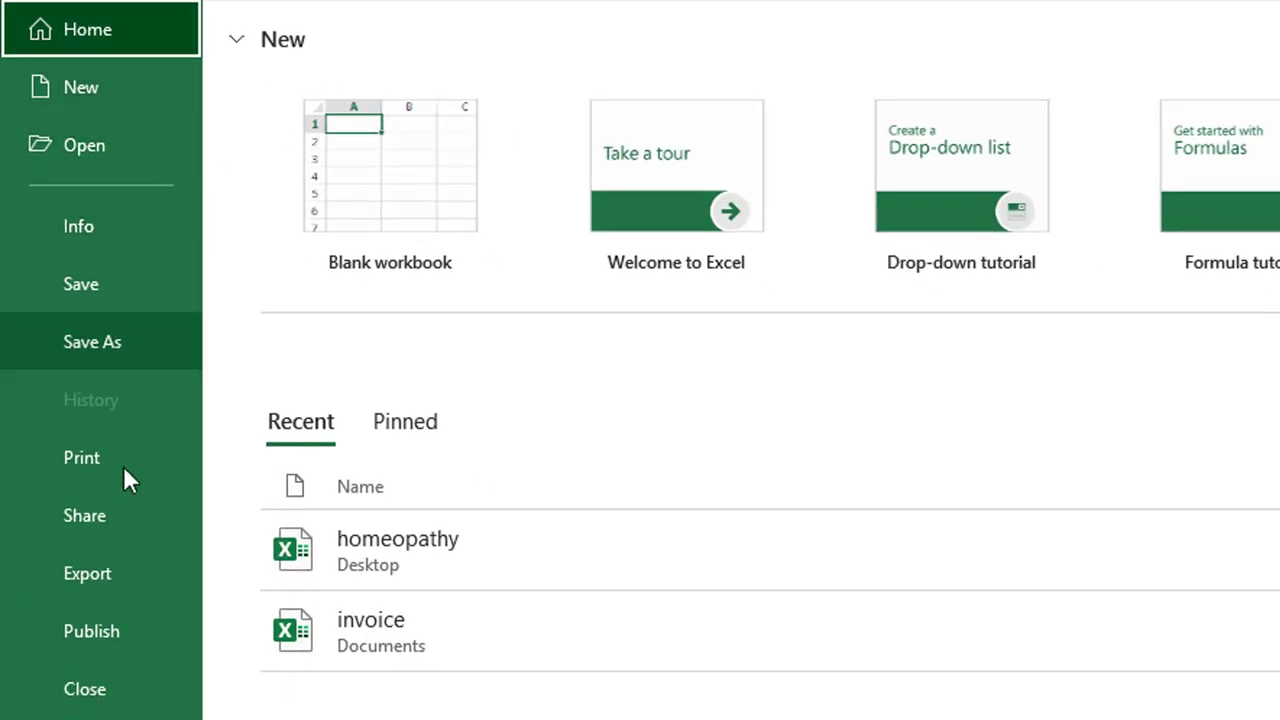
click(116, 571)
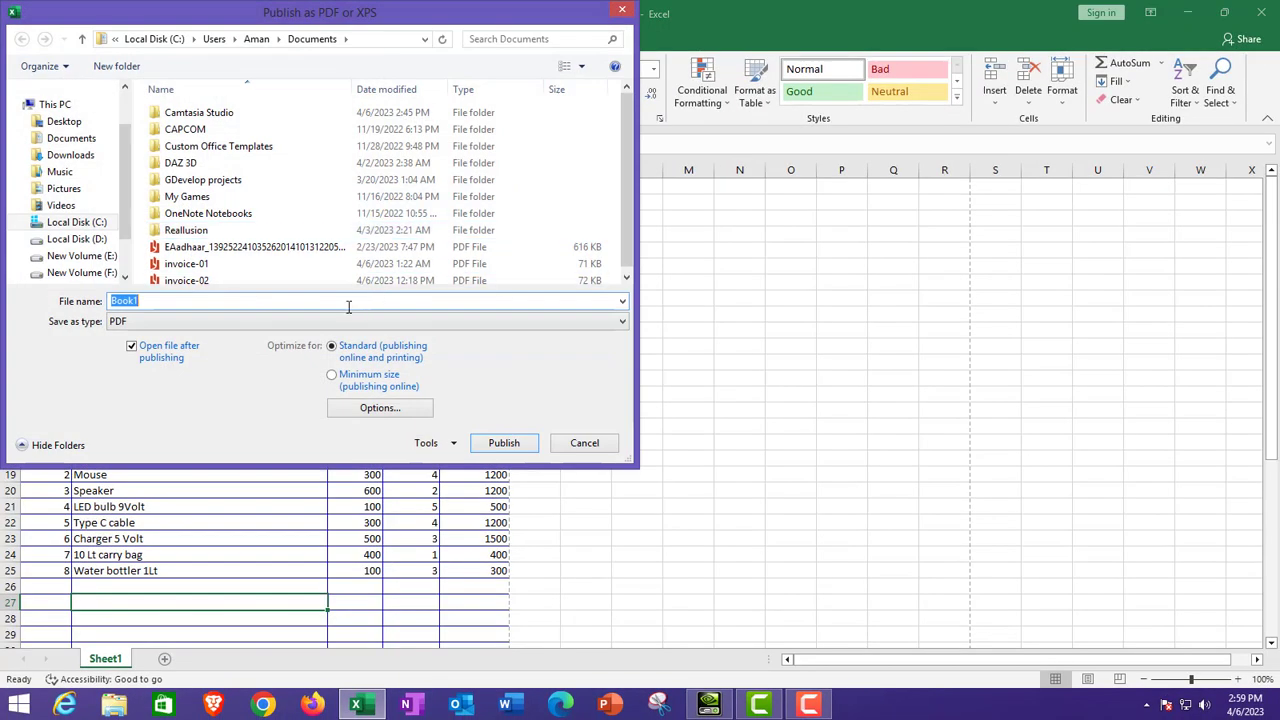
text(inv)
text(oice)
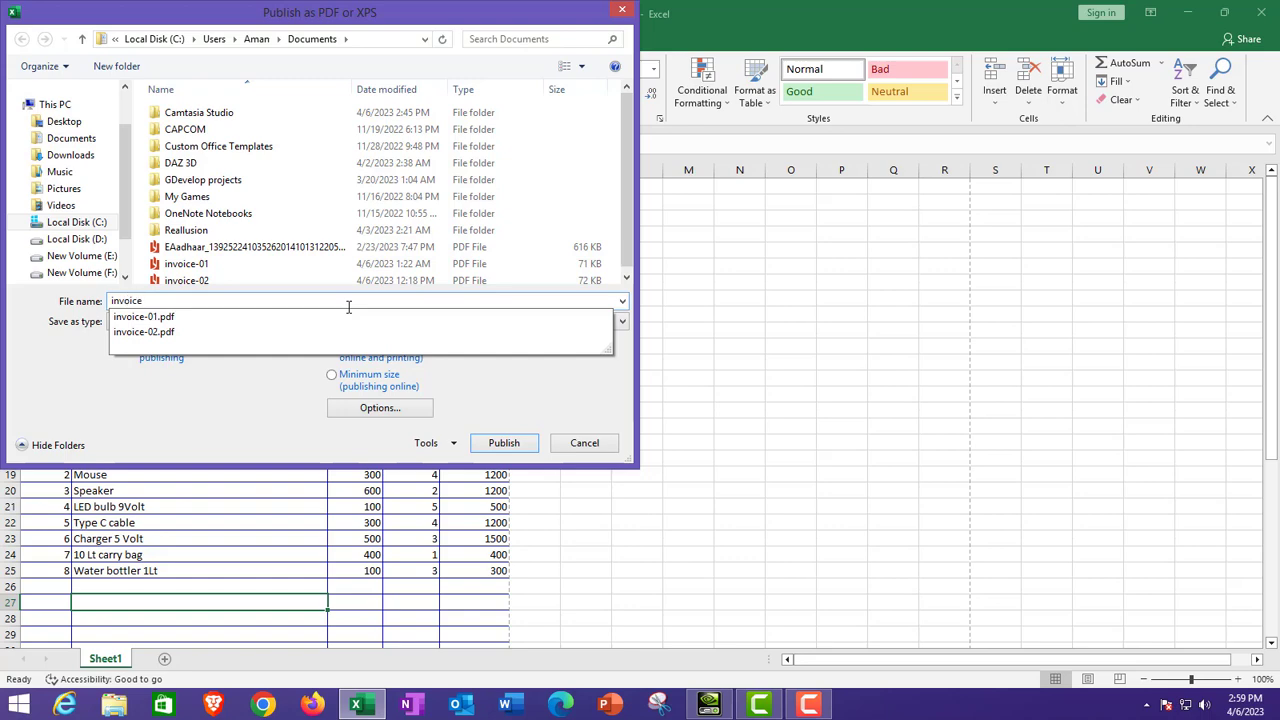
text(-03)
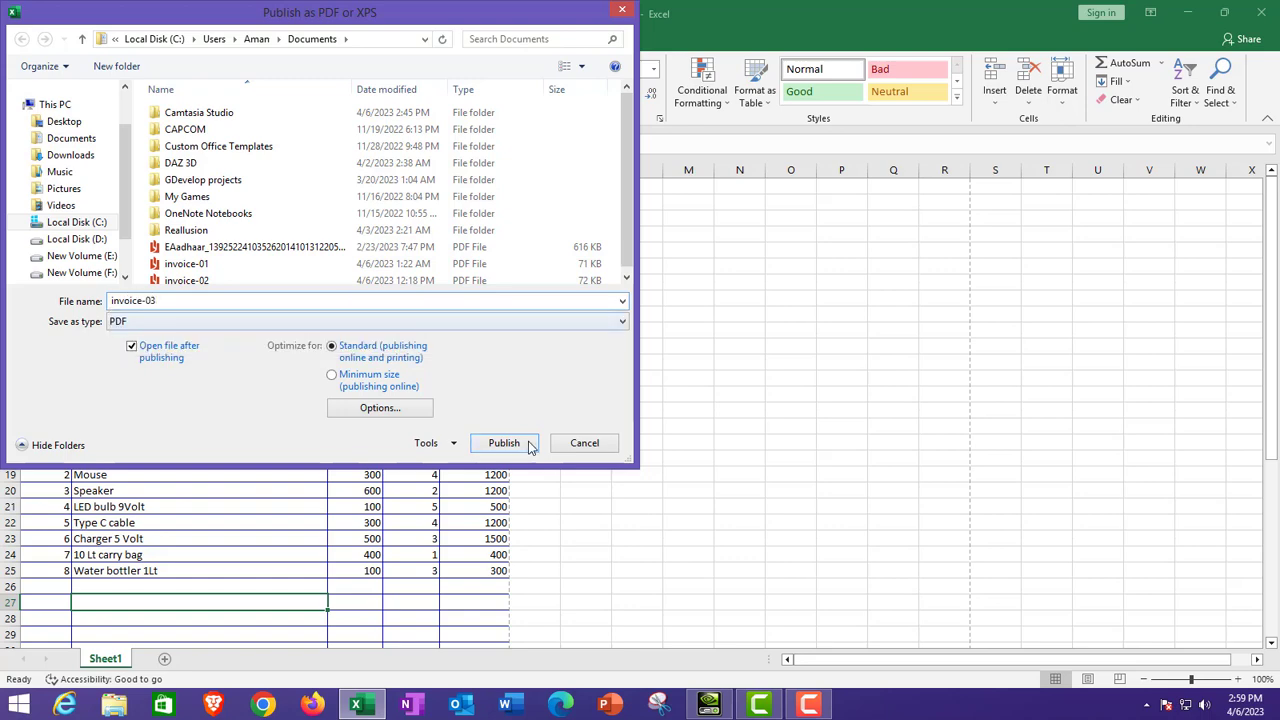
click(502, 444)
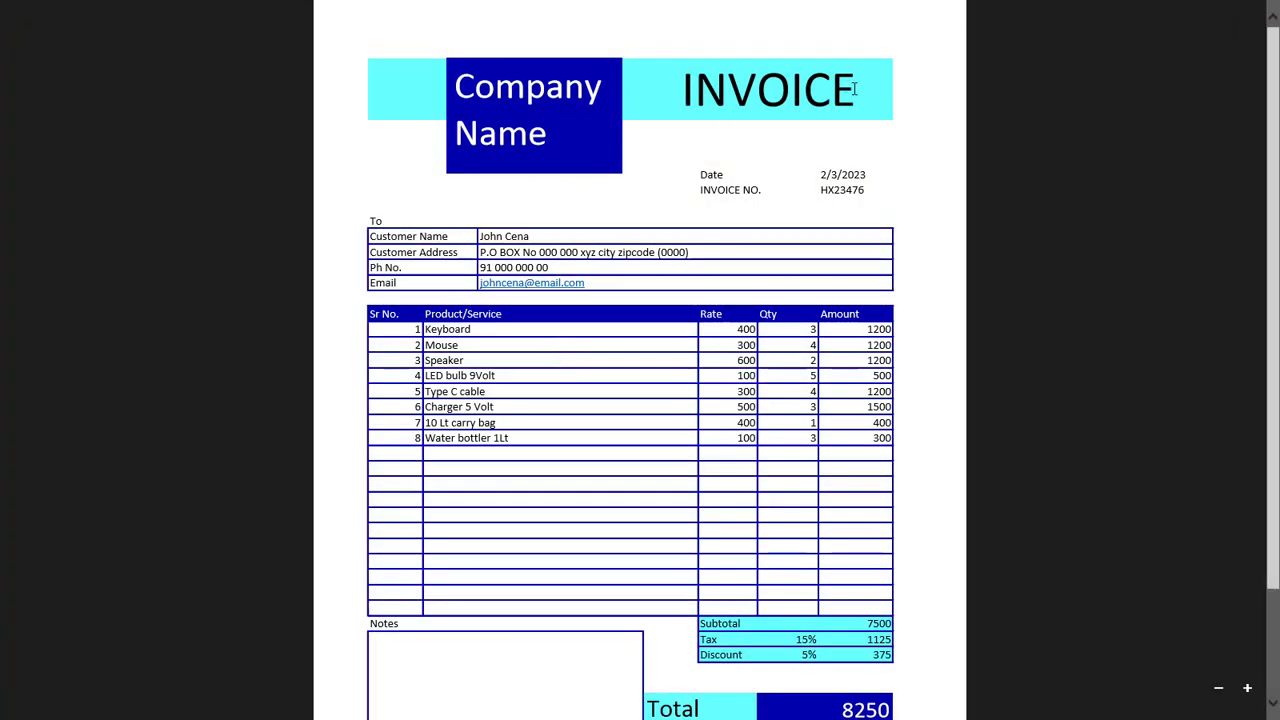
scroll(854, 89, down, 3)
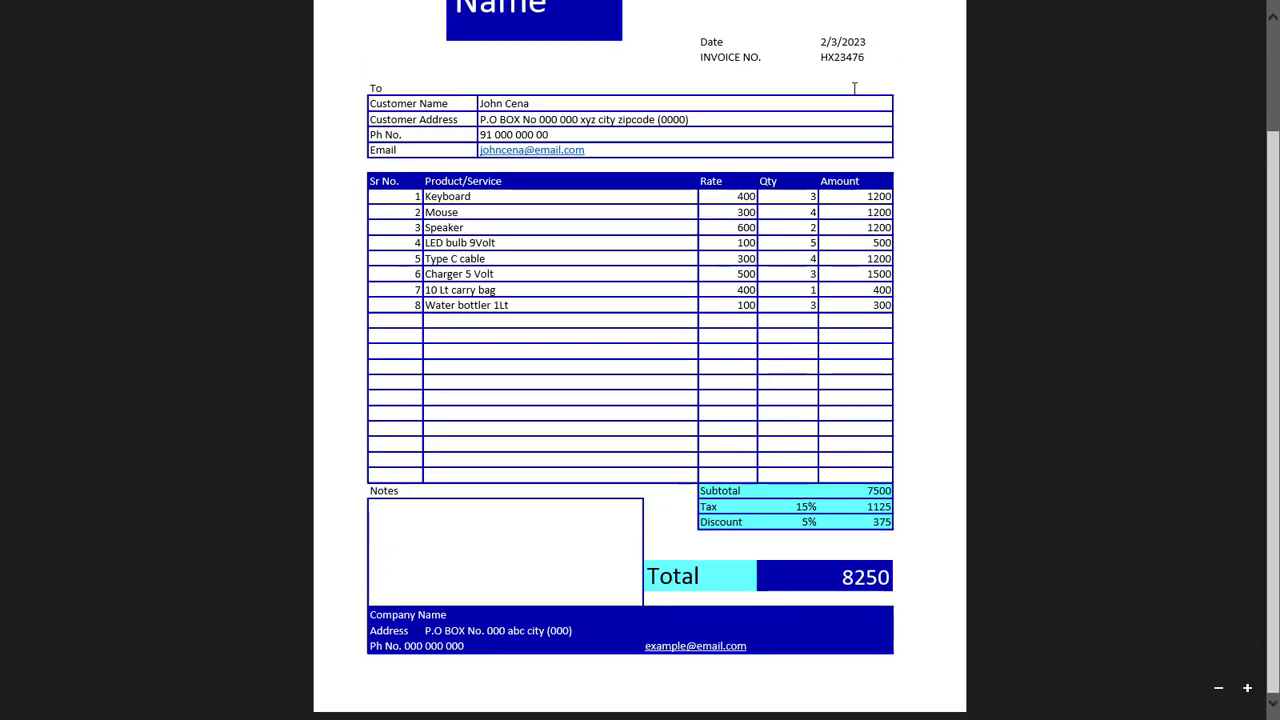
scroll(854, 89, up, 3)
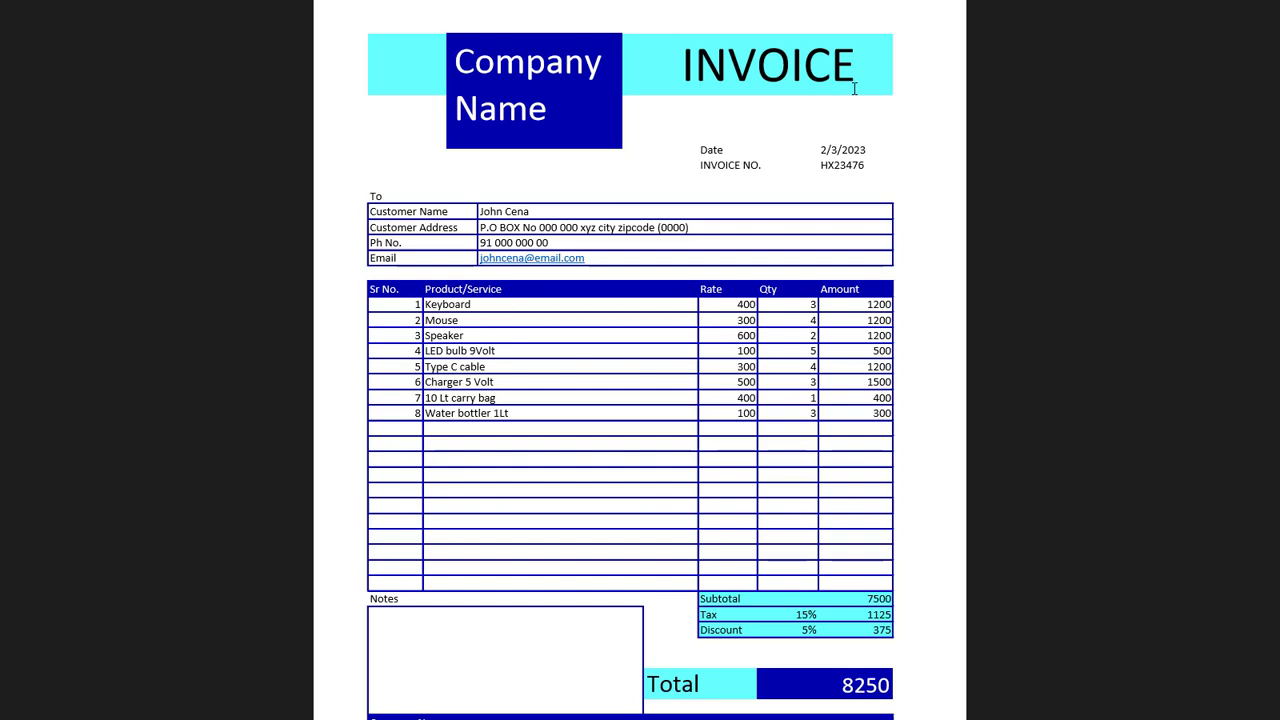
scroll(854, 89, down, 2)
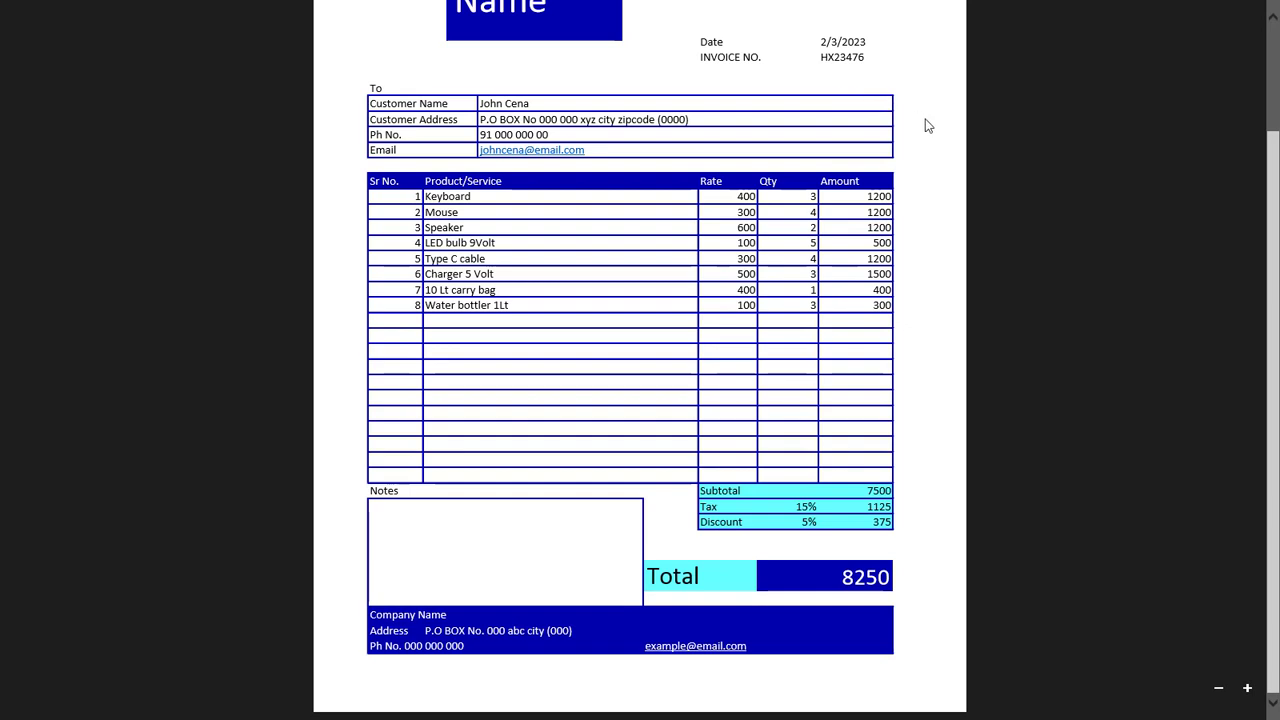
scroll(928, 125, up, 2)
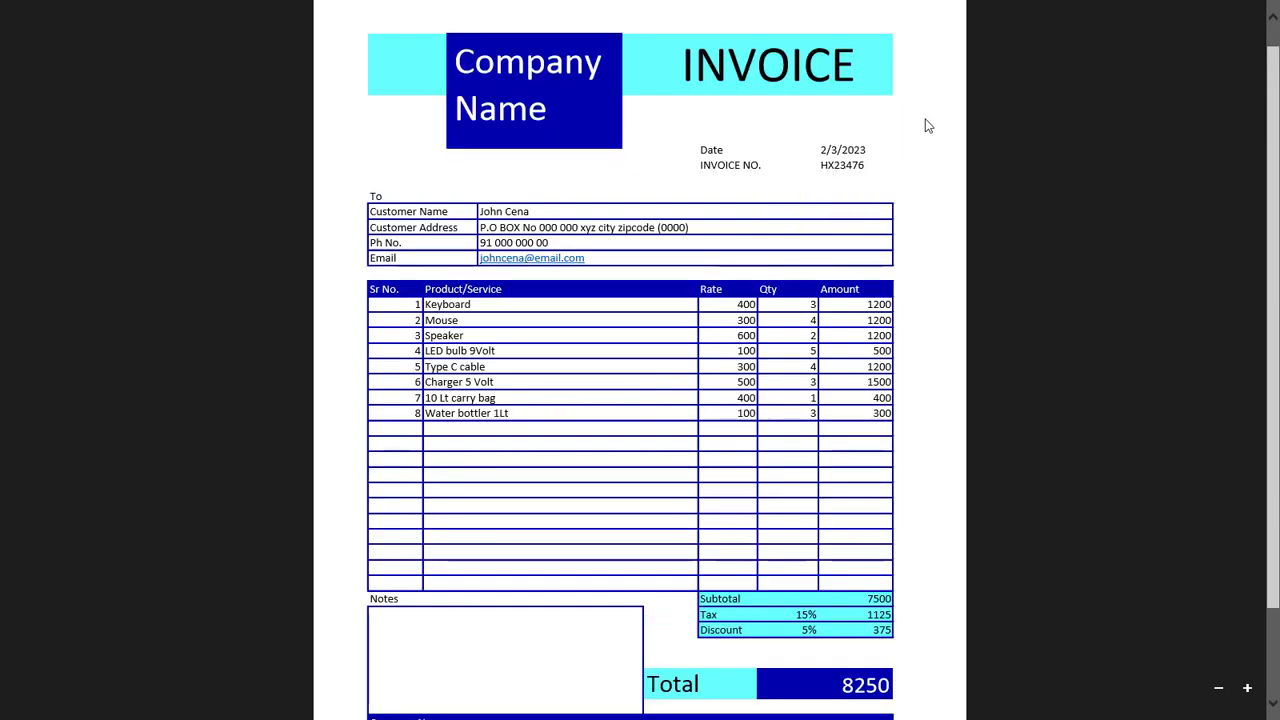